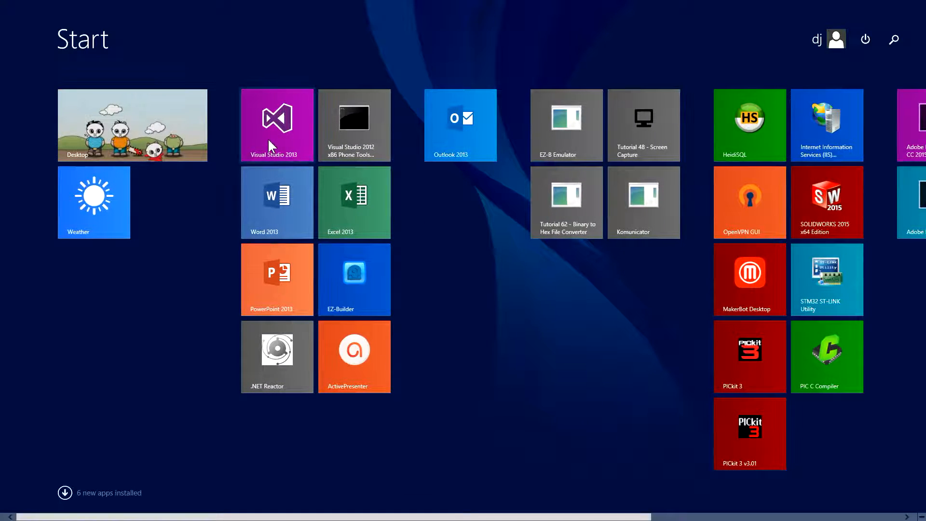
# - Launch Visual Studio 2013 from its Start screen tile
pyautogui.click(268, 139)
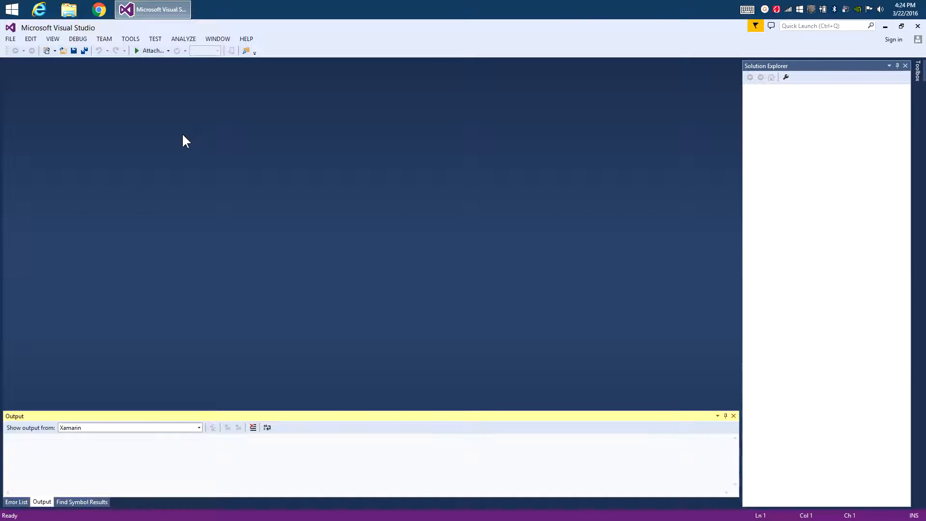
# - Start a new project using the Visual C++ CLR Class Library template
pyautogui.click(11, 39)
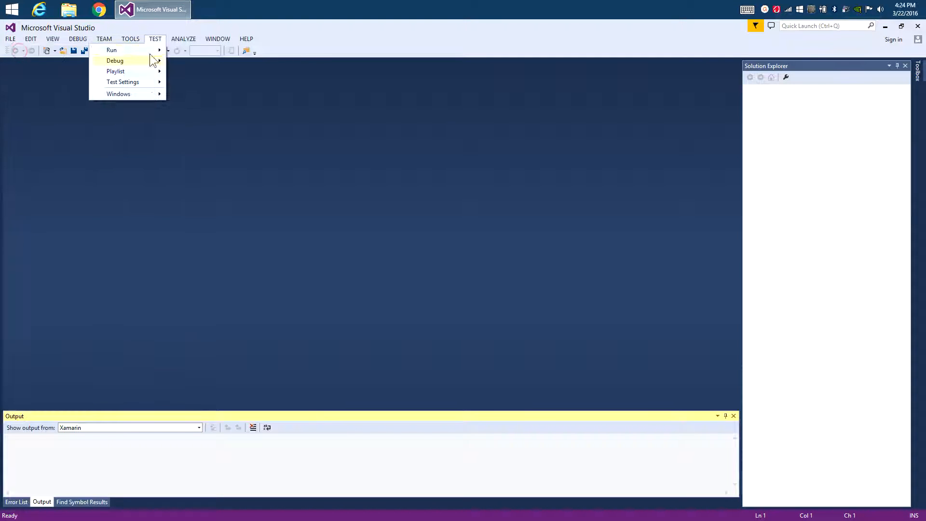
pyautogui.click(169, 54)
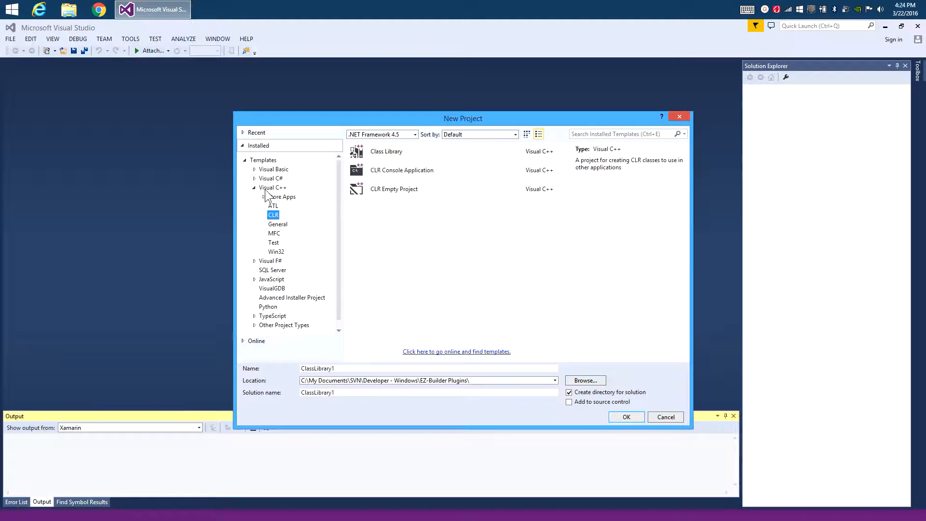
pyautogui.click(273, 188)
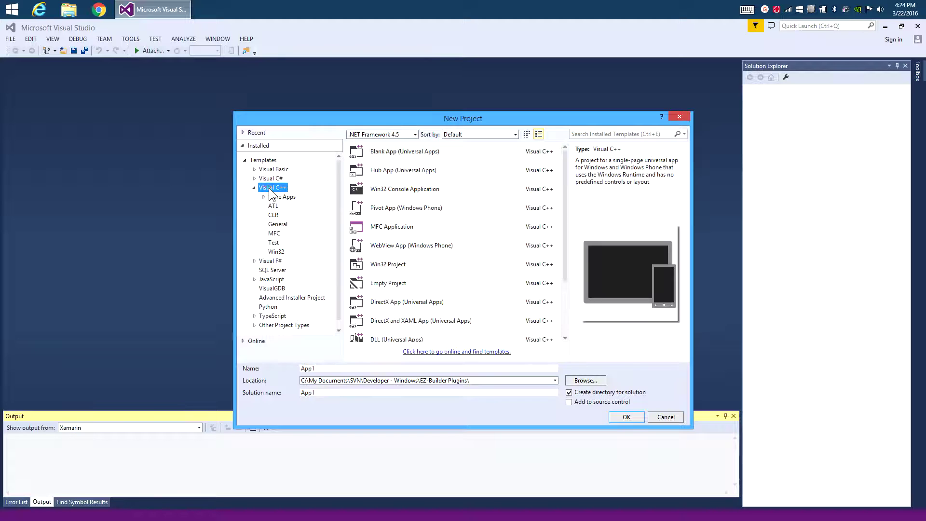
pyautogui.click(274, 215)
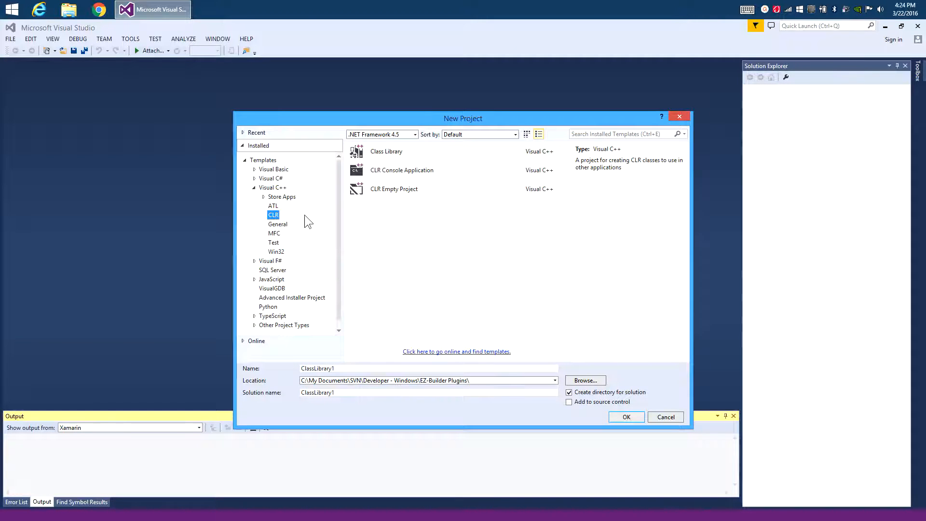
pyautogui.click(407, 153)
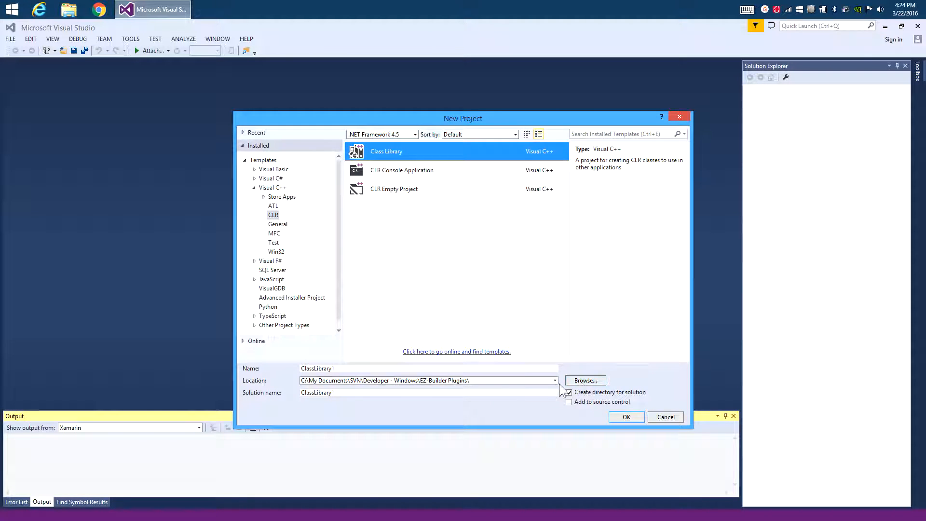
# - Name the project 'C++ Plugin Example' instead of ClassLibrary1 and create it
pyautogui.click(477, 380)
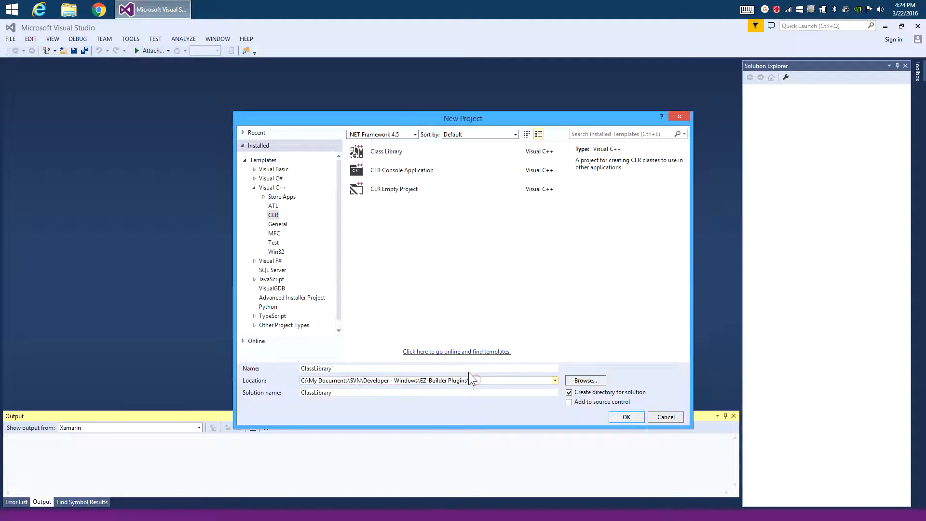
pyautogui.click(416, 369)
pyautogui.moveTo(416, 369); pyautogui.dragTo(275, 369)
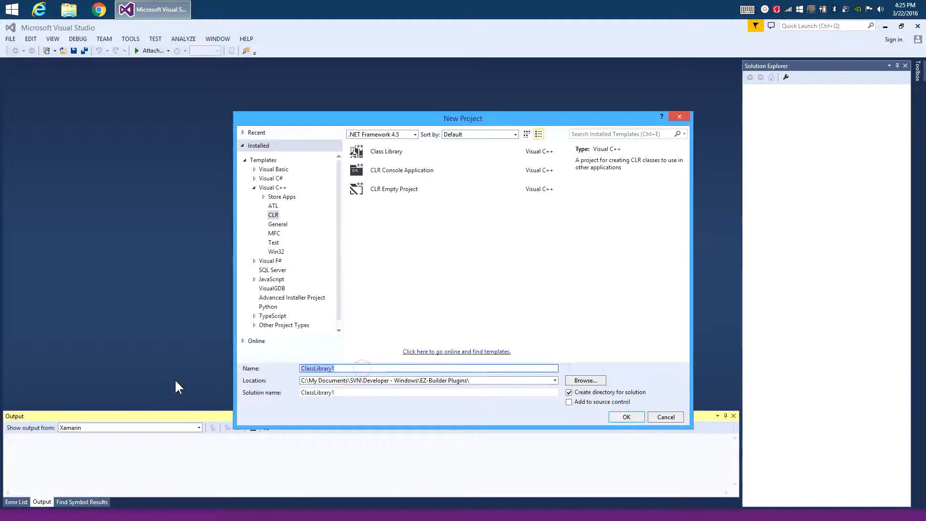
pyautogui.write('C++ ')
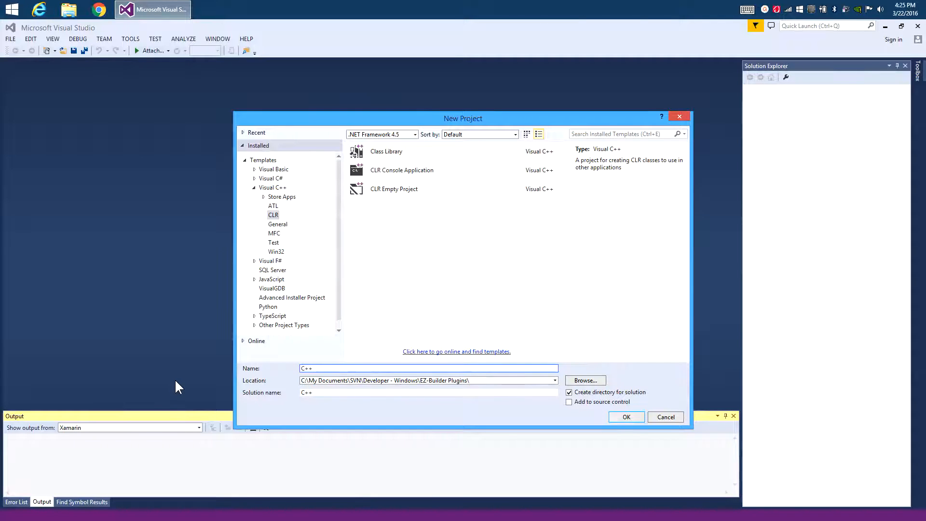
pyautogui.write('Plugin Example')
pyautogui.click(385, 151)
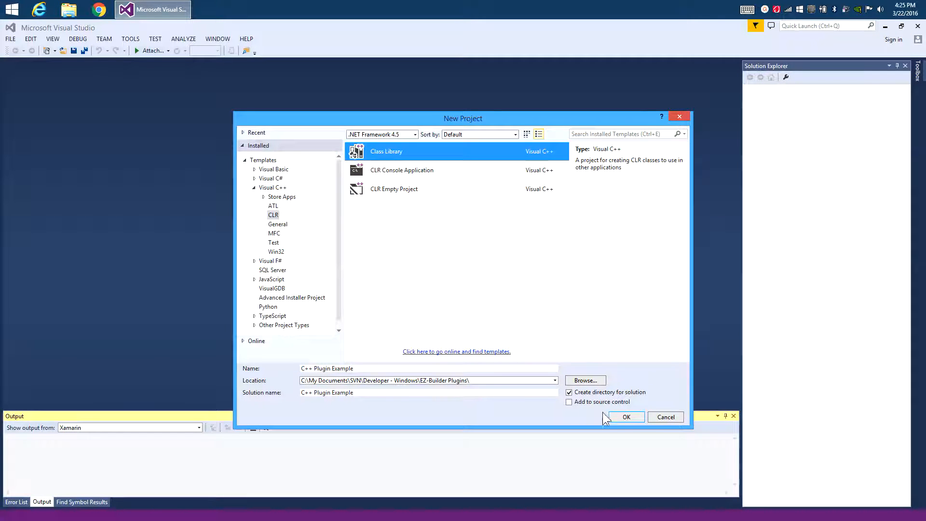
pyautogui.click(627, 418)
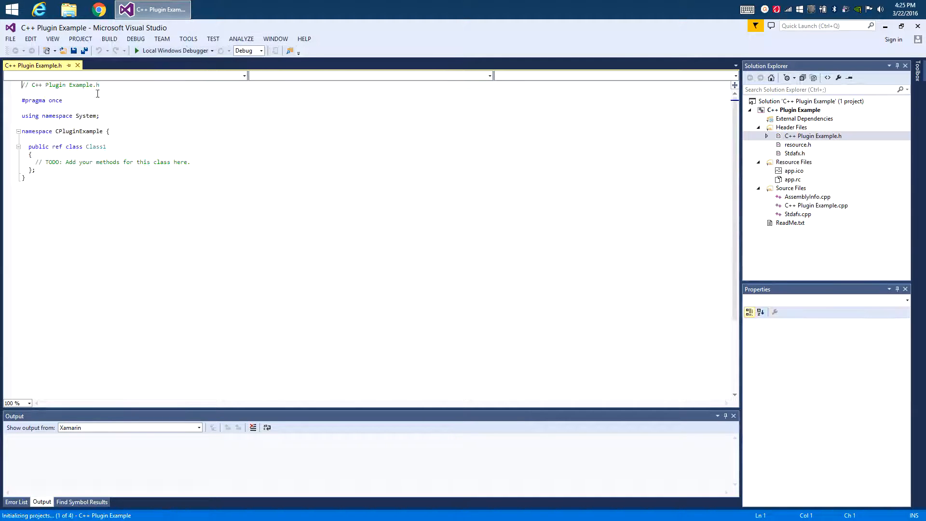
# - Close the header editor and permanently delete C++ Plugin Example.h from the project
pyautogui.click(77, 65)
pyautogui.click(814, 136)
pyautogui.click(837, 207)
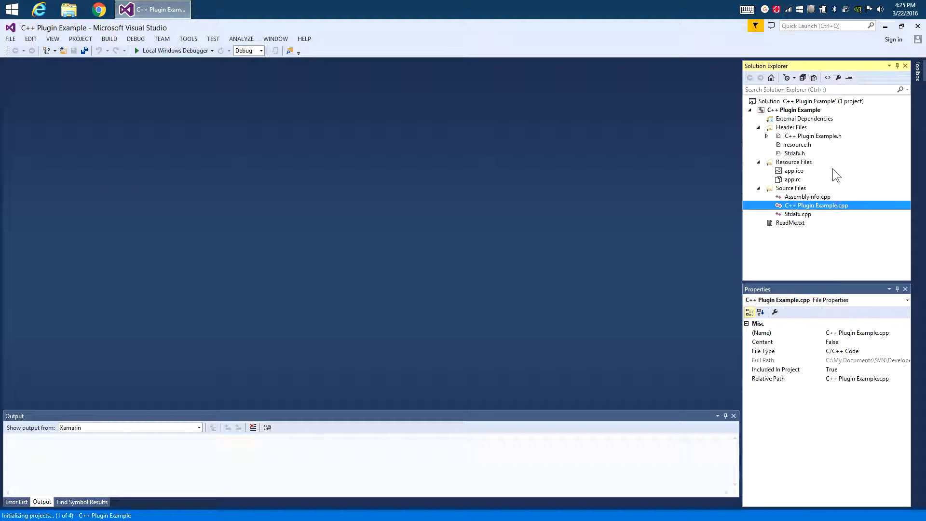
pyautogui.click(818, 136)
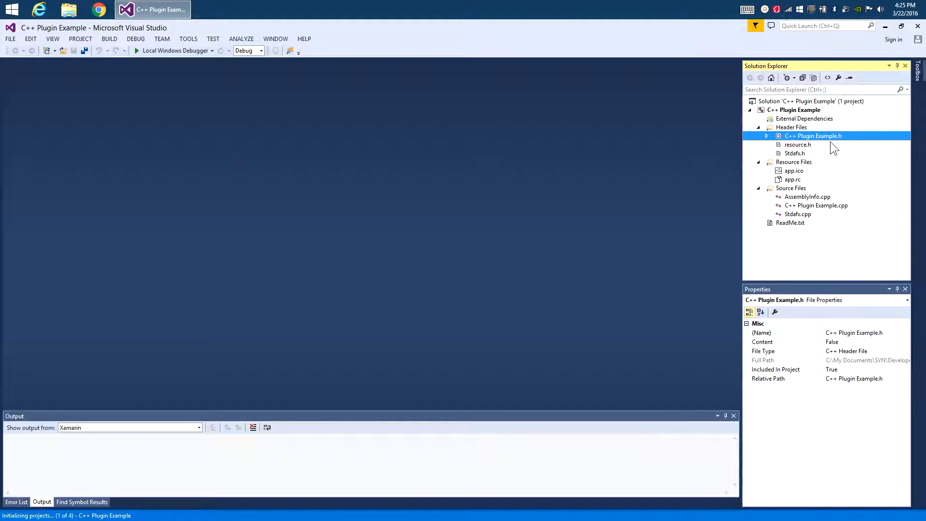
pyautogui.press('Delete')
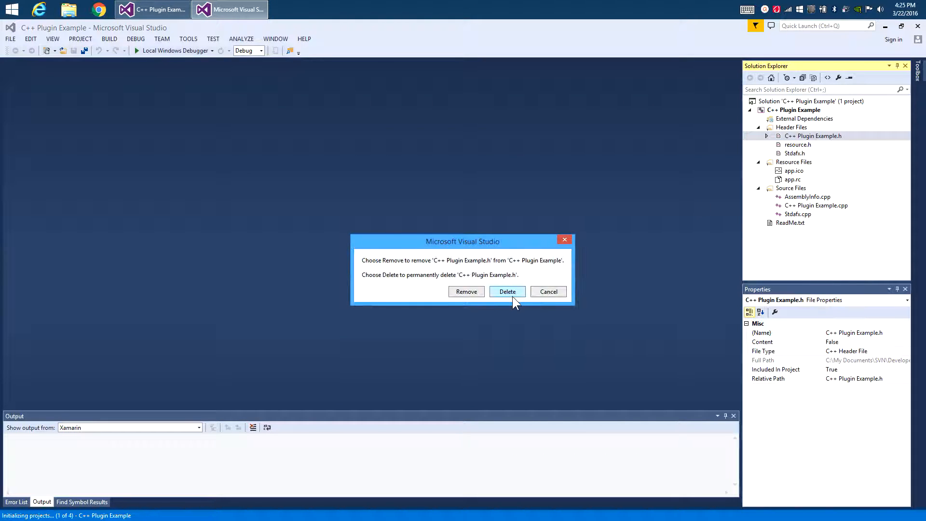
pyautogui.click(512, 292)
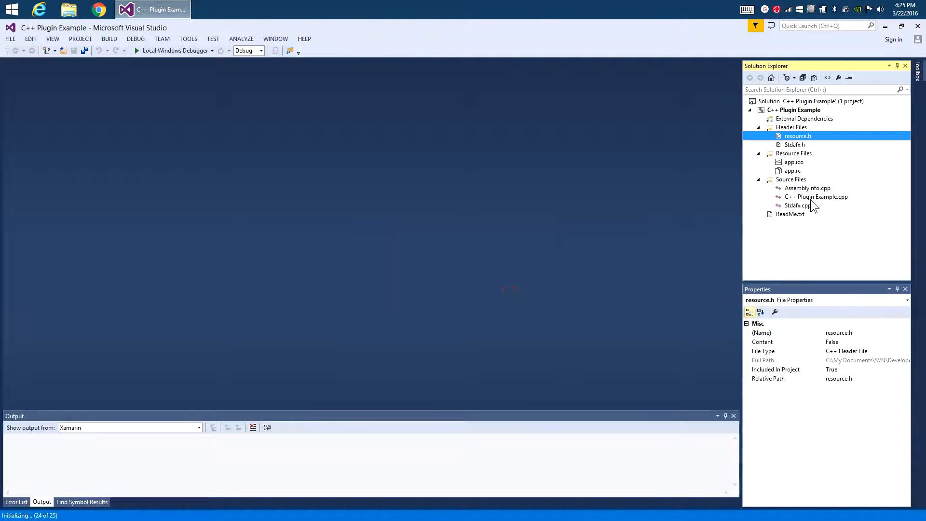
# - Permanently delete C++ Plugin Example.cpp and select the project node
pyautogui.click(816, 197)
pyautogui.press('Delete')
pyautogui.click(511, 292)
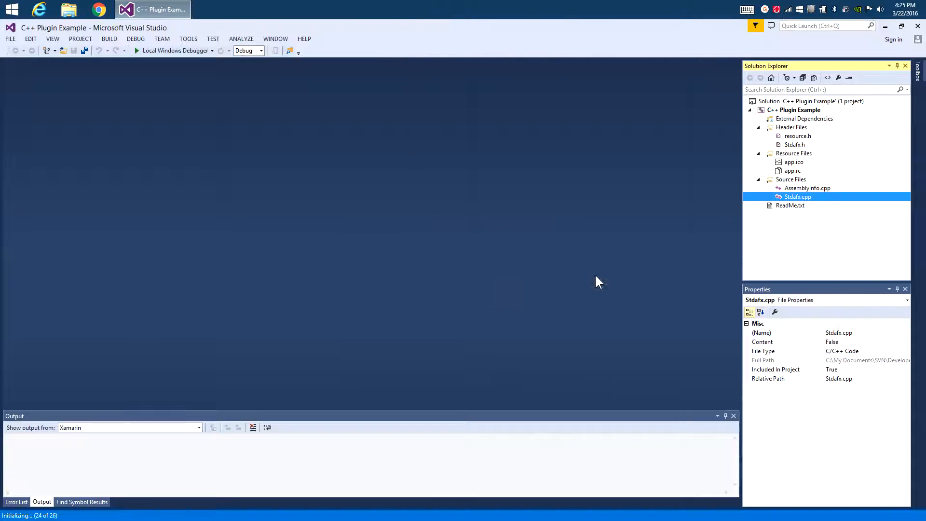
pyautogui.click(775, 111)
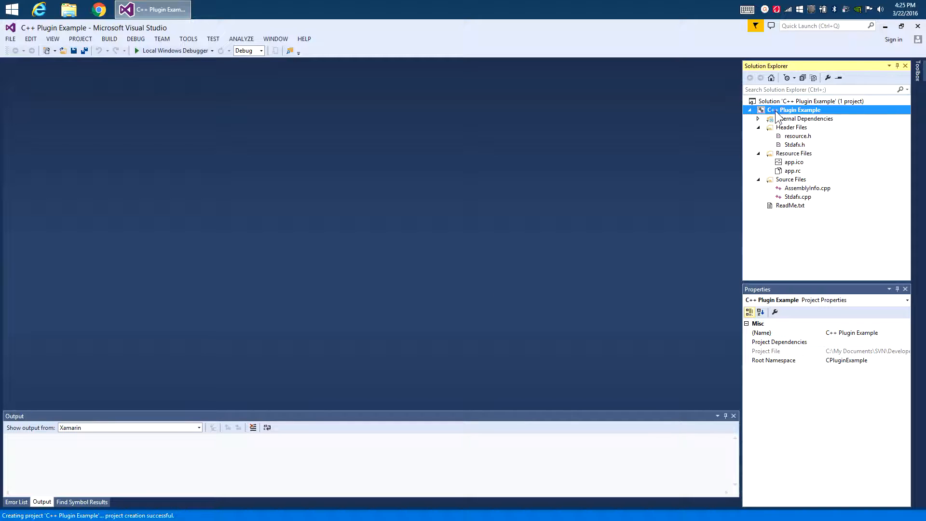
# - From the project's References settings, begin browsing for a new reference file
pyautogui.rightClick(783, 126)
pyautogui.moveTo(798, 217)
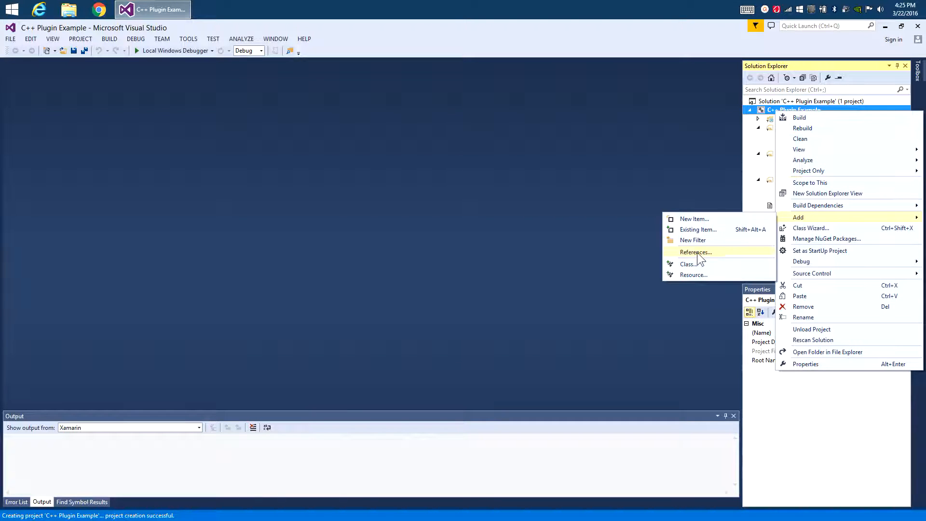
pyautogui.click(696, 252)
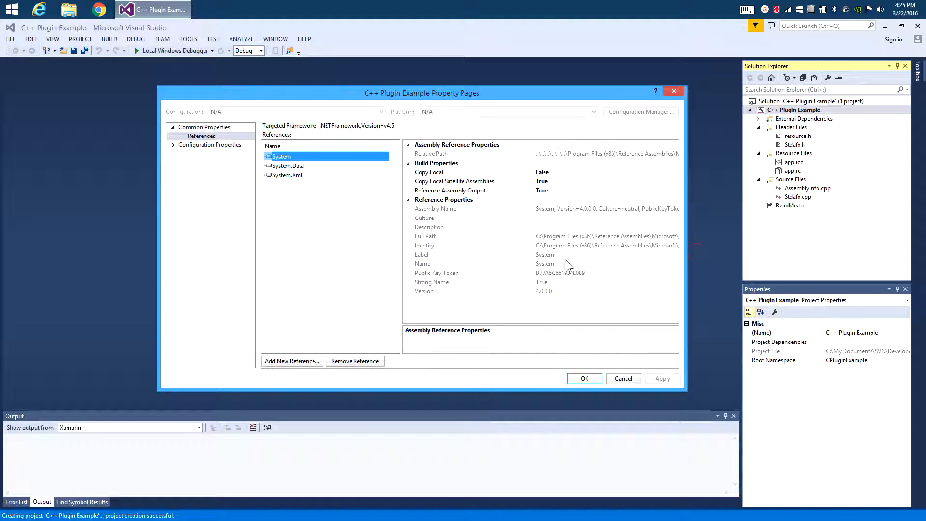
pyautogui.click(291, 361)
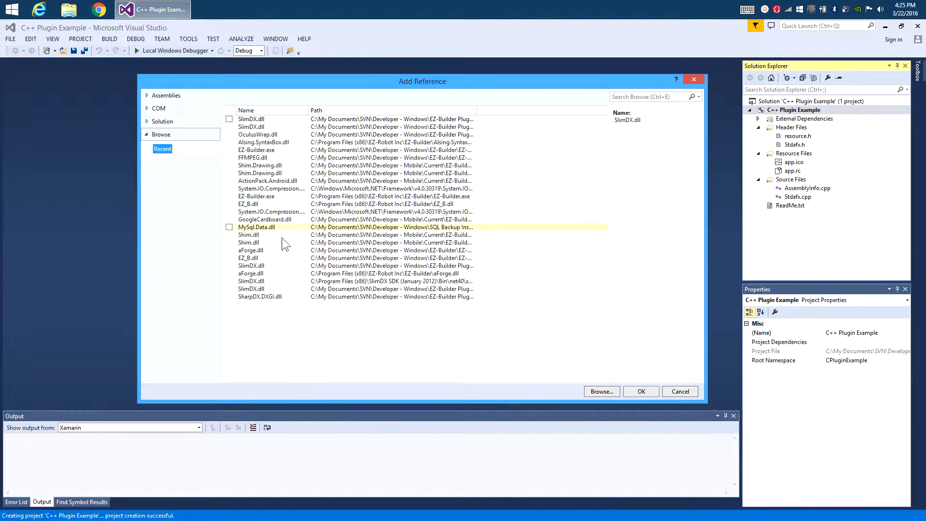
pyautogui.click(602, 391)
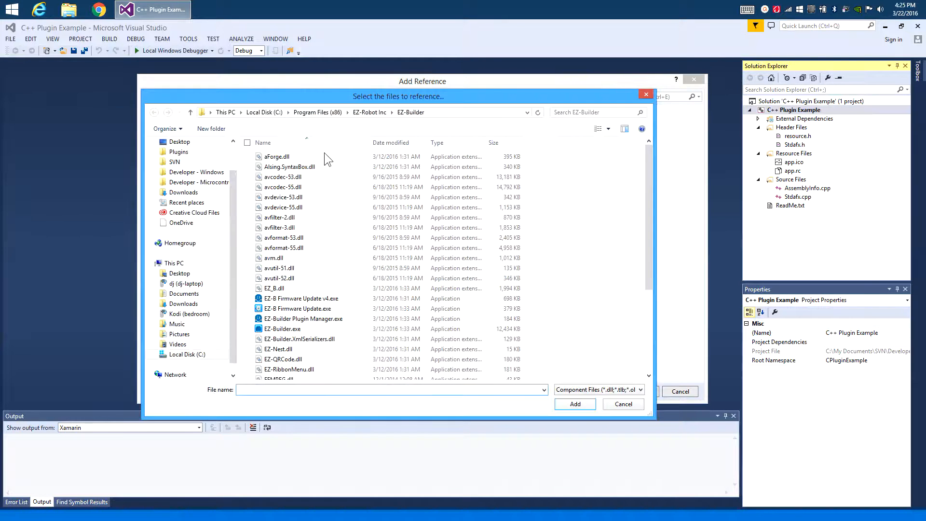
# - Navigate to C:\Program Files (x86)\EZ-Robot Inc\EZ-Builder and add EZ-Builder.exe as a reference
pyautogui.click(261, 113)
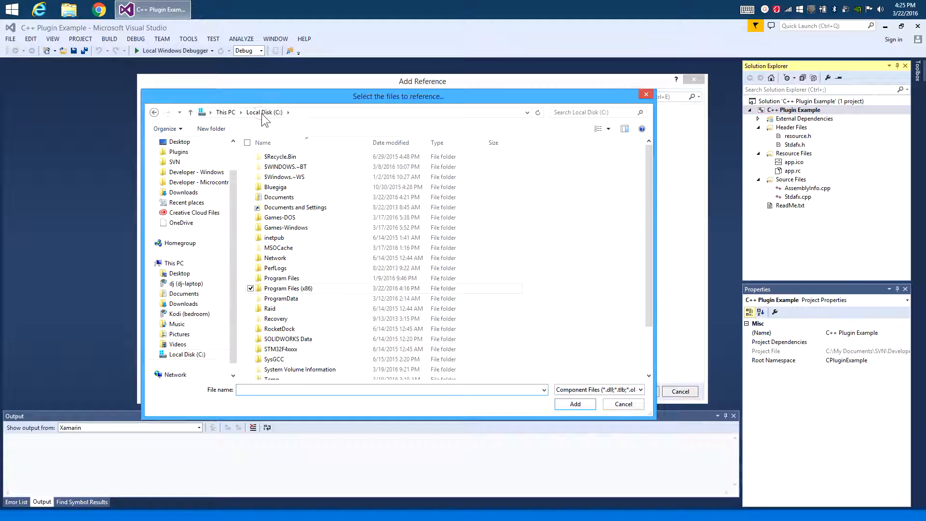
pyautogui.click(287, 288)
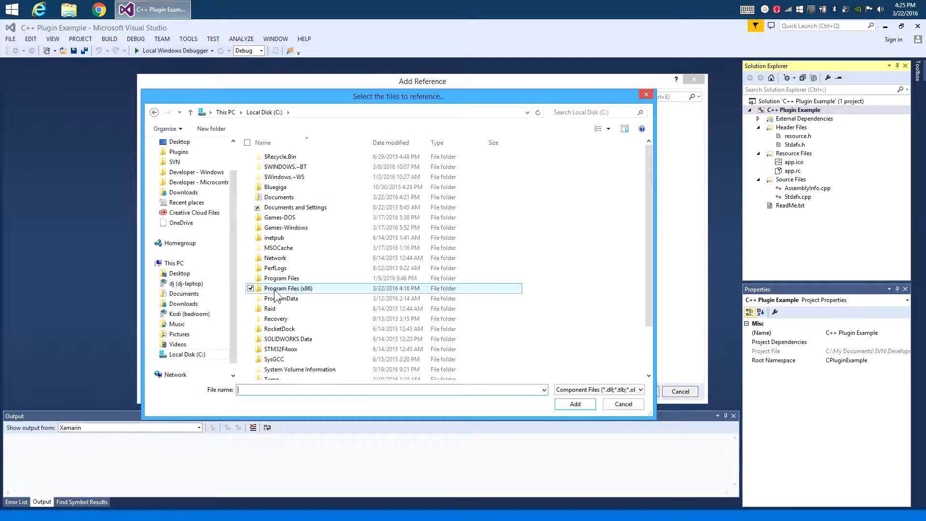
pyautogui.doubleClick(288, 288)
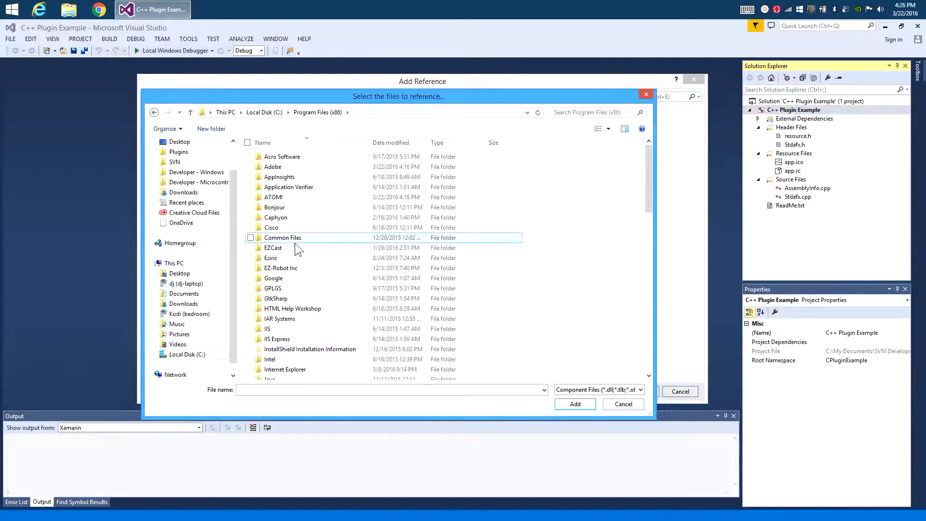
pyautogui.doubleClick(295, 269)
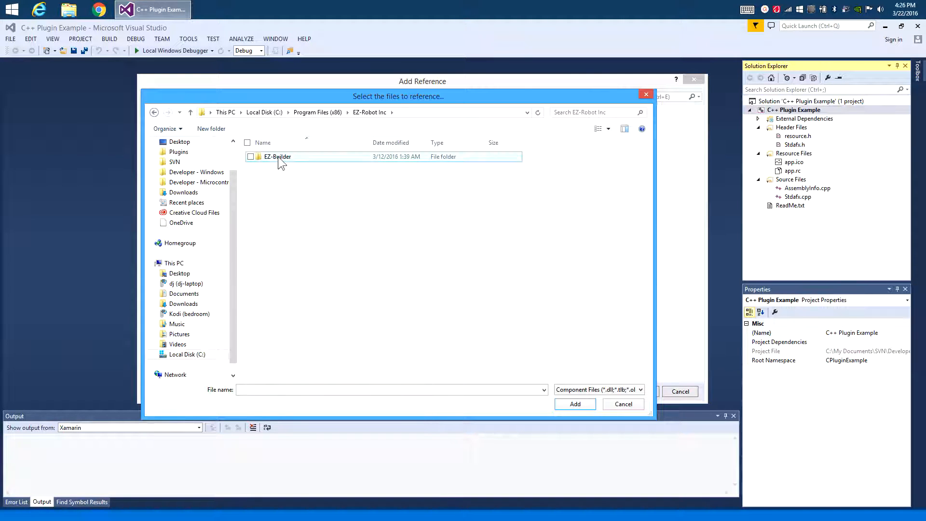
pyautogui.click(281, 160)
pyautogui.doubleClick(281, 159)
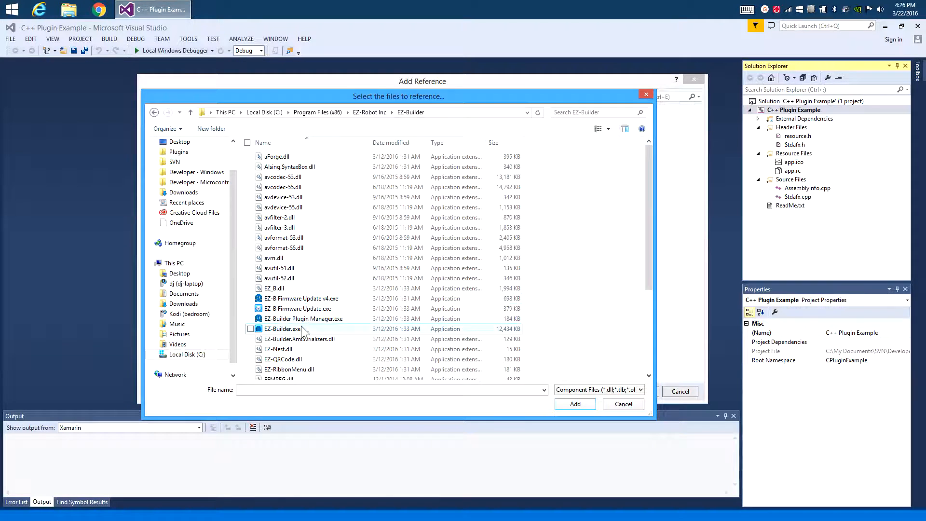
pyautogui.doubleClick(303, 331)
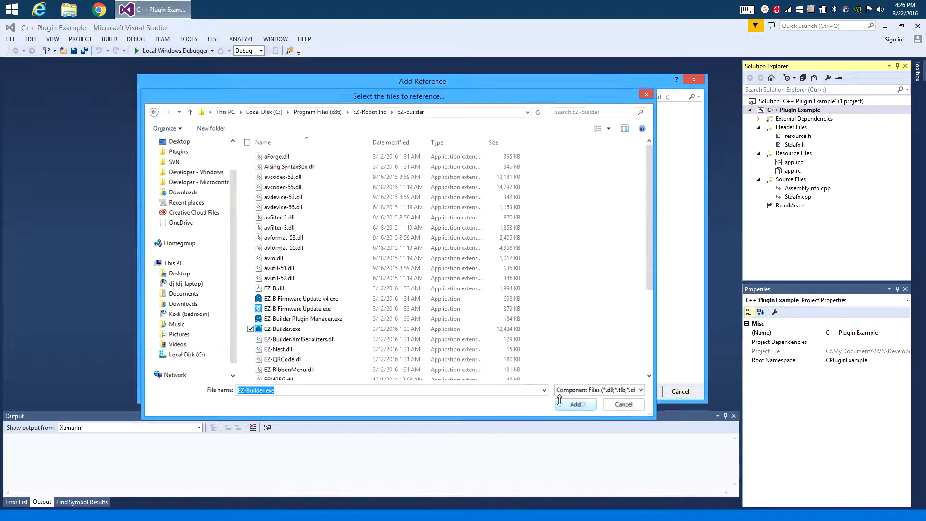
# - Browse again and add EZ_B.dll from the same folder as a reference
pyautogui.click(600, 391)
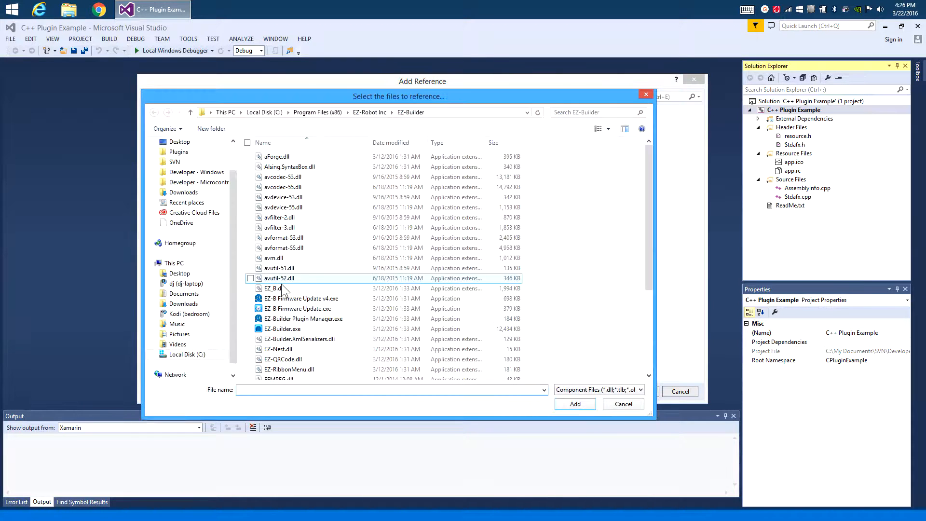
pyautogui.click(275, 288)
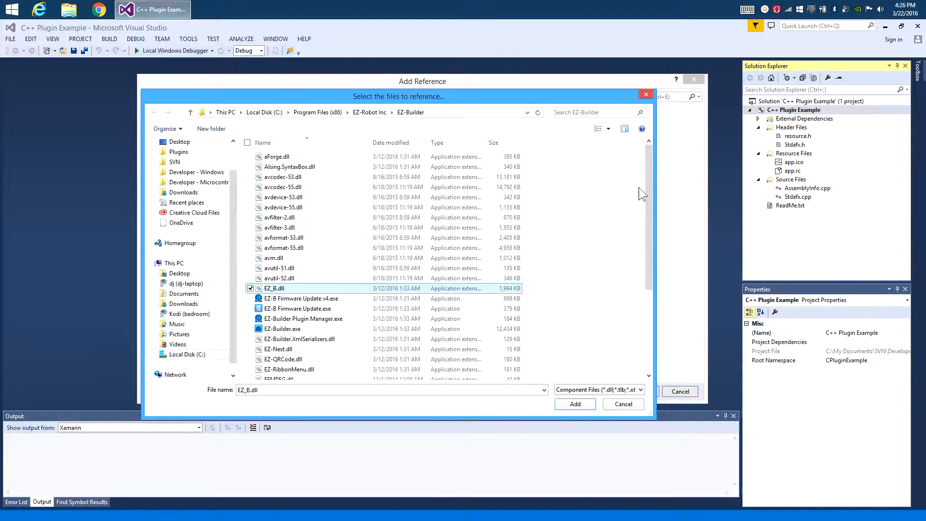
pyautogui.moveTo(649, 174)
pyautogui.mouseDown()
pyautogui.moveTo(652, 278)
pyautogui.moveTo(656, 147)
pyautogui.mouseUp()
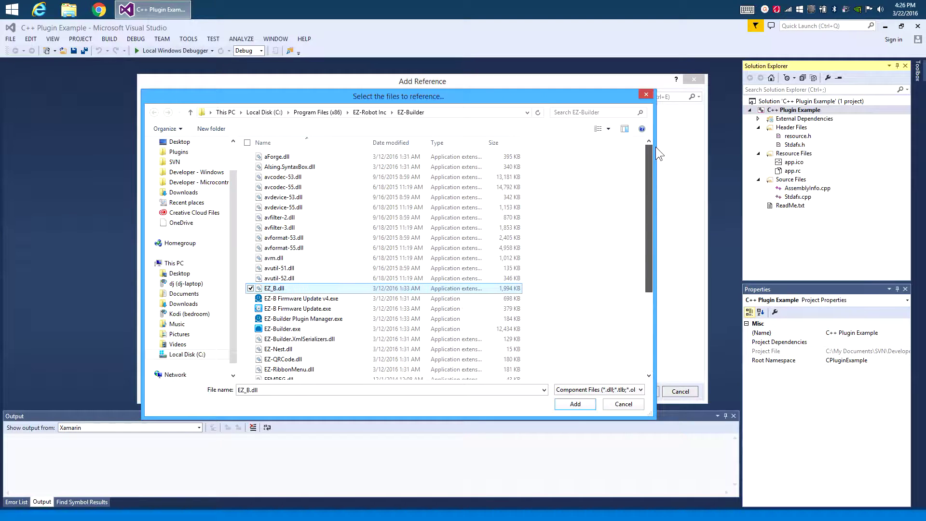
pyautogui.click(577, 403)
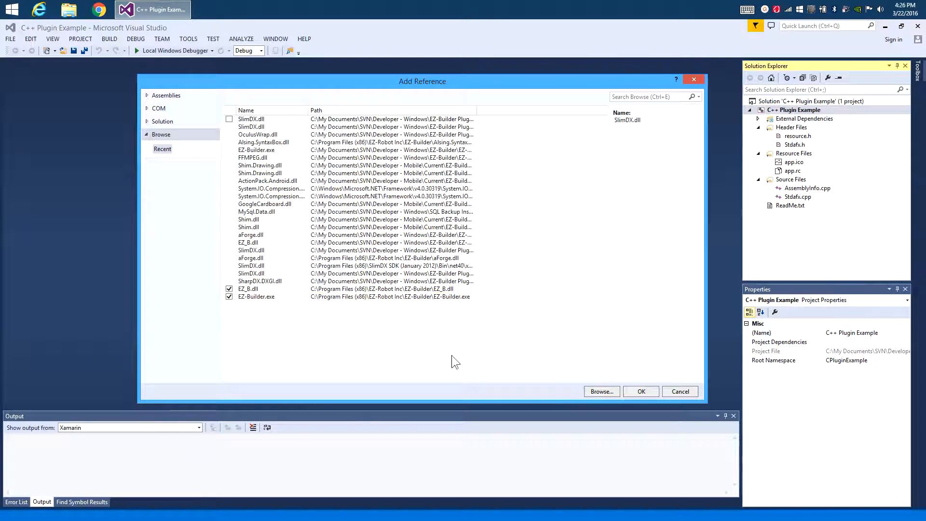
# - Confirm the EZ_B and EZ-Builder references and review the listed references' properties
pyautogui.click(634, 390)
pyautogui.click(286, 159)
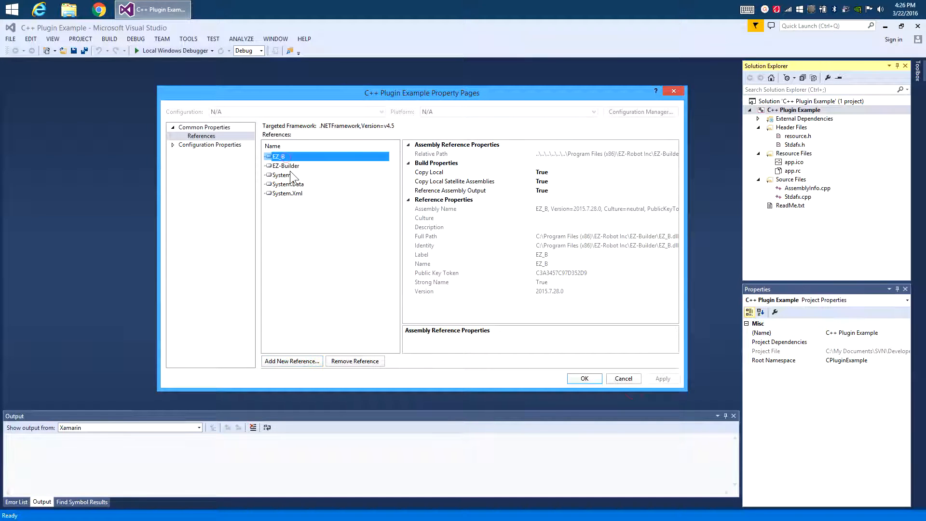
pyautogui.click(290, 176)
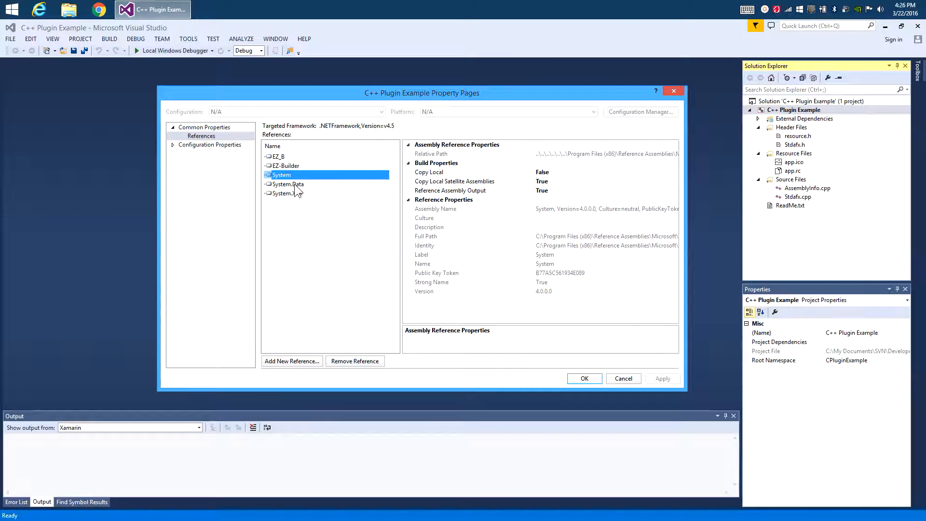
pyautogui.click(297, 185)
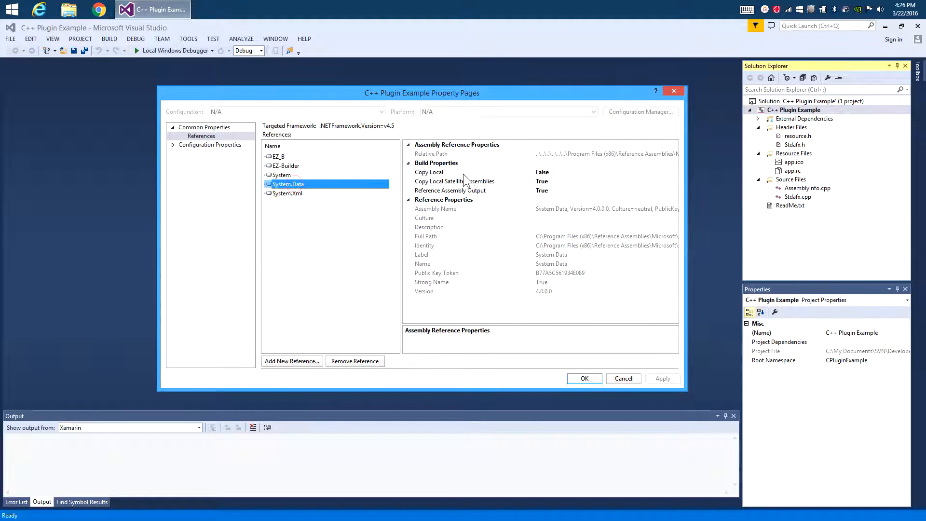
pyautogui.click(283, 195)
# - Set Copy Local to False for EZ-Builder and EZ_B, then apply the property changes
pyautogui.click(287, 176)
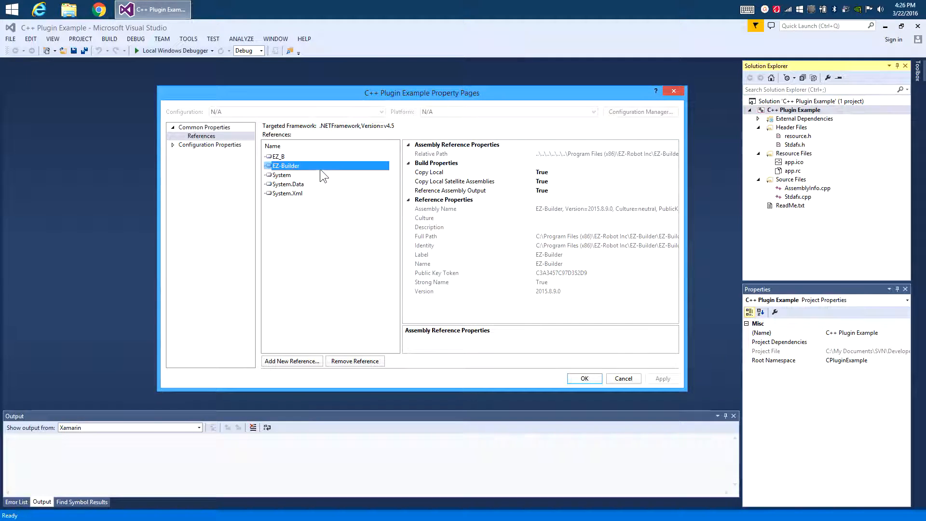
pyautogui.doubleClick(550, 173)
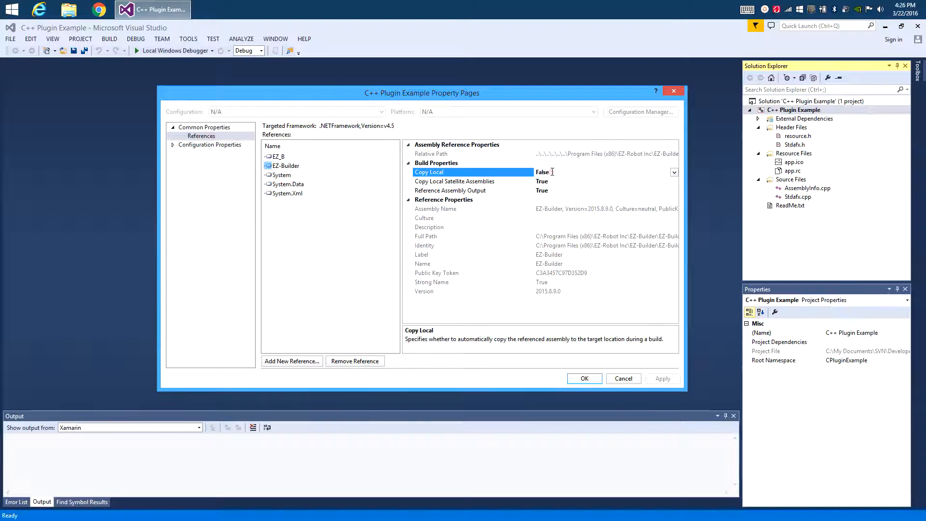
pyautogui.click(279, 157)
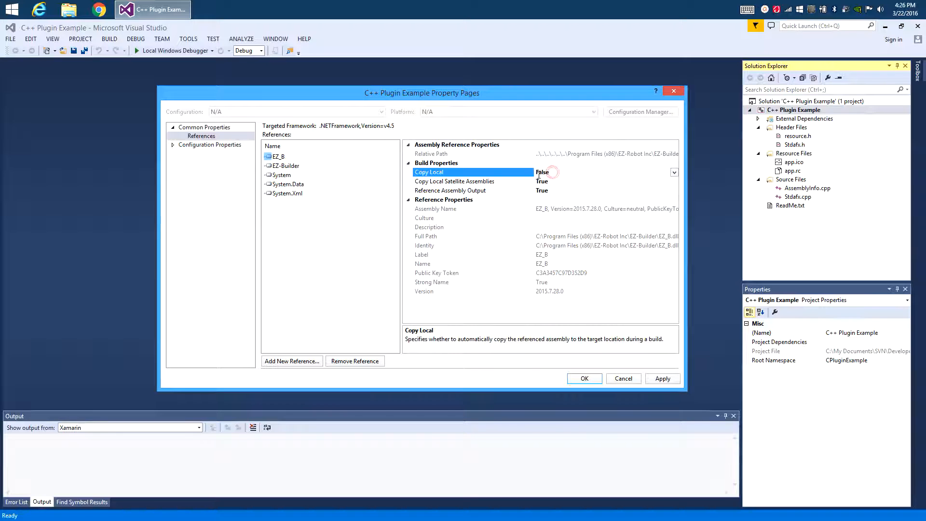
pyautogui.click(585, 379)
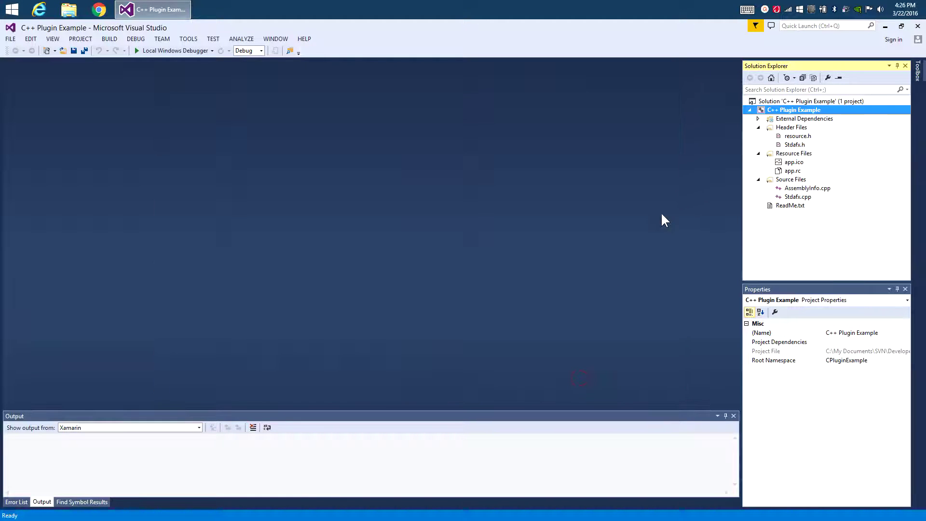
# - Add a new UI Windows Form item named FormMain to the project
pyautogui.rightClick(782, 110)
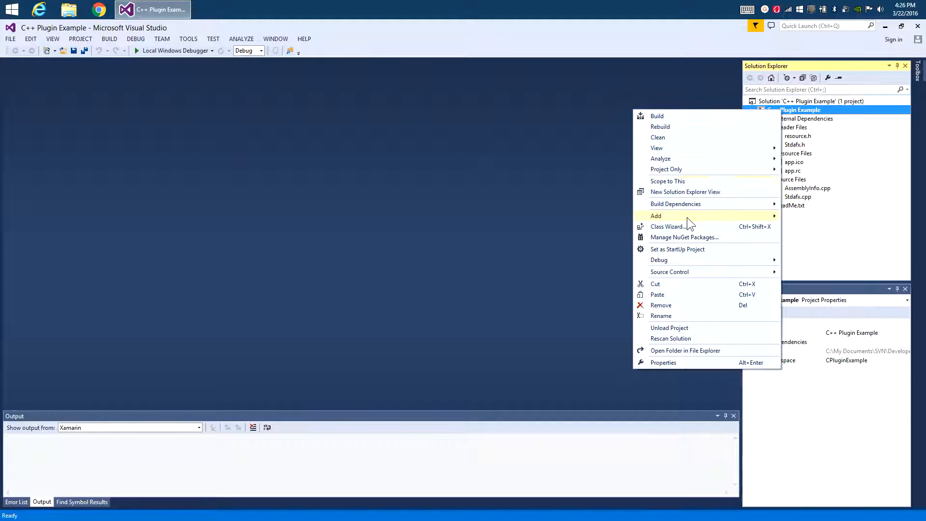
pyautogui.moveTo(681, 216)
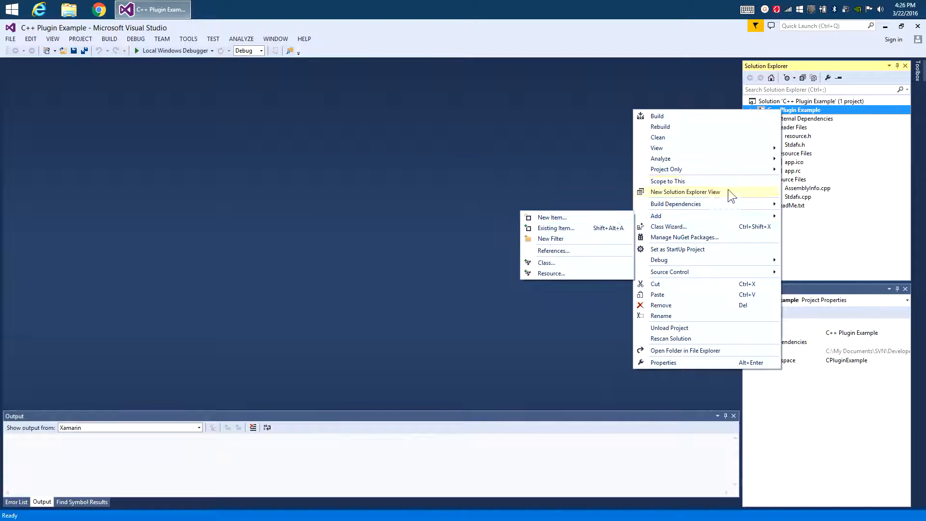
pyautogui.click(580, 220)
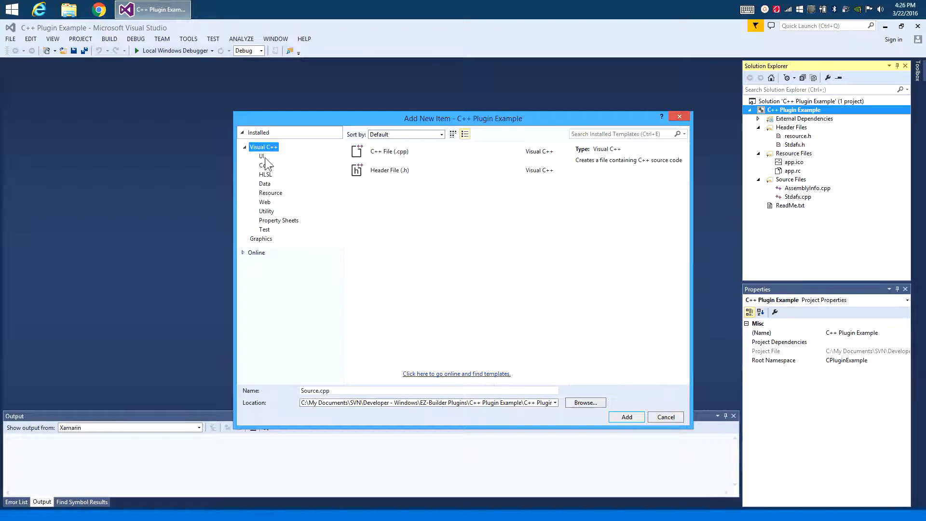
pyautogui.click(261, 156)
pyautogui.click(390, 151)
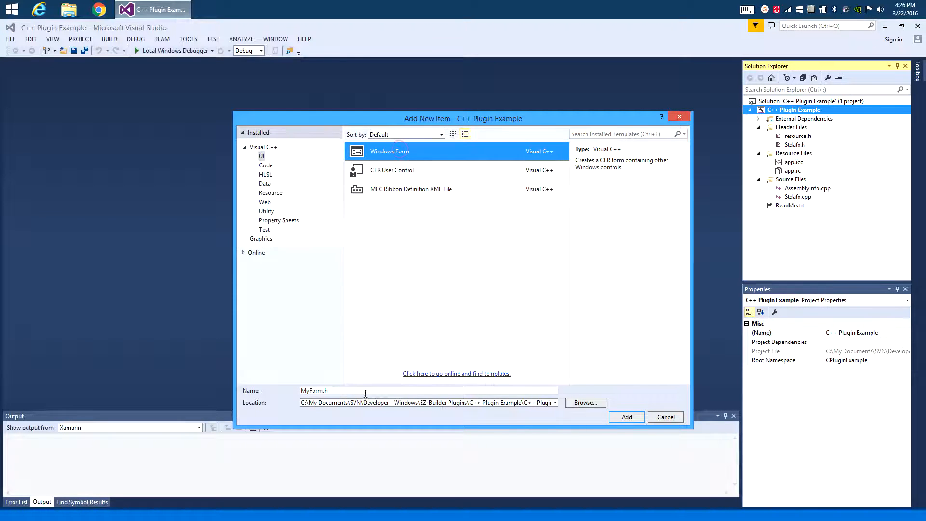
pyautogui.click(365, 391)
pyautogui.write('FormMain')
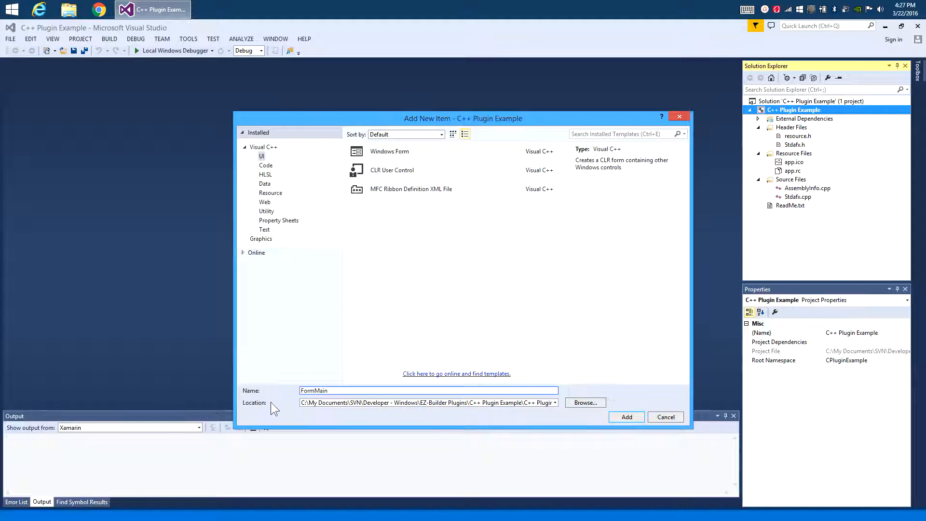
pyautogui.click(627, 416)
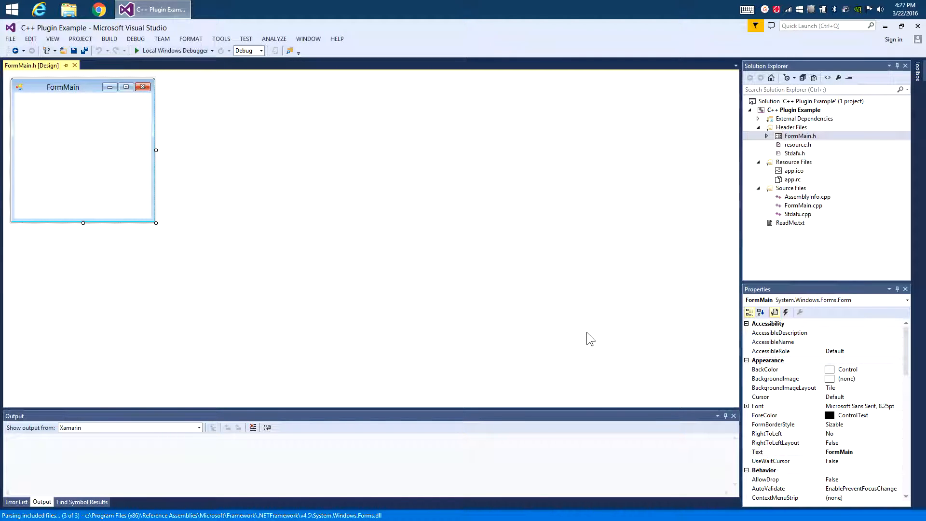
# - In FormMain.h code, replace the System::Windows::Forms::Form base with EZ_Builder::UCForms
pyautogui.rightClick(795, 136)
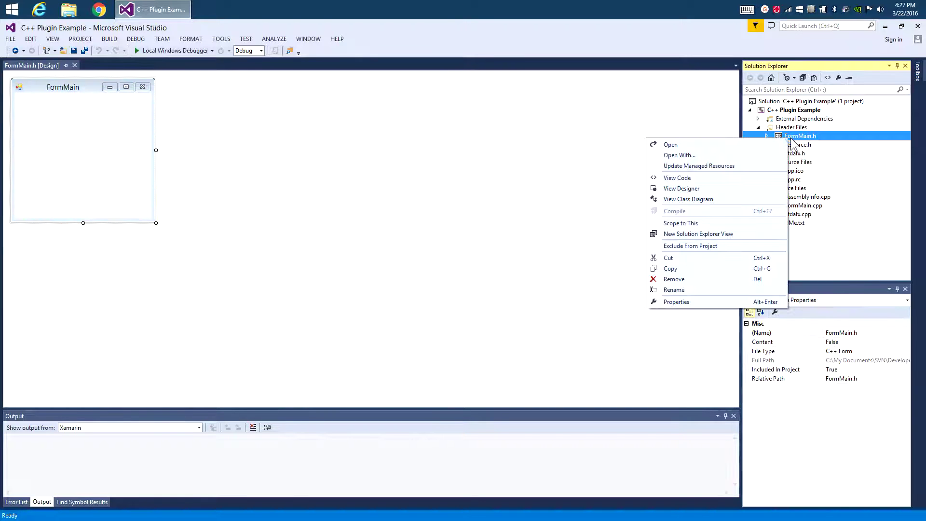
pyautogui.click(723, 180)
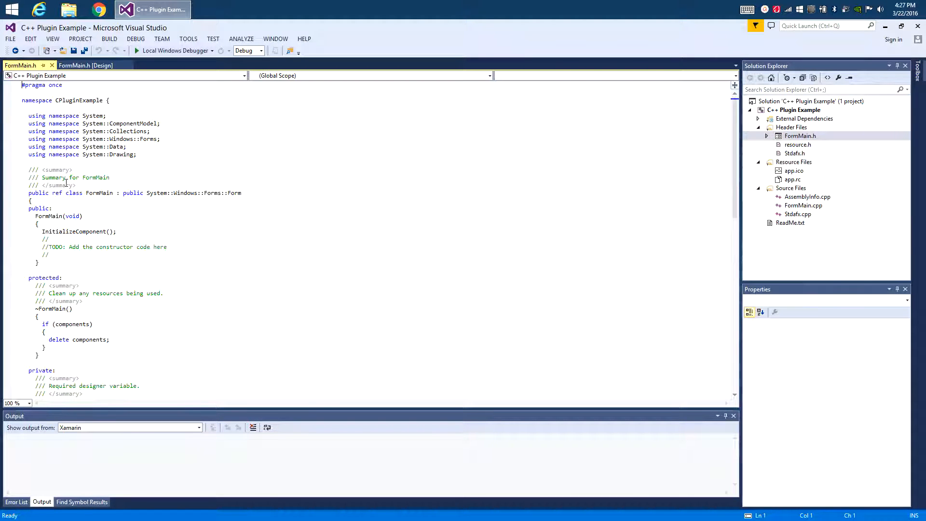
pyautogui.moveTo(241, 193); pyautogui.dragTo(146, 192)
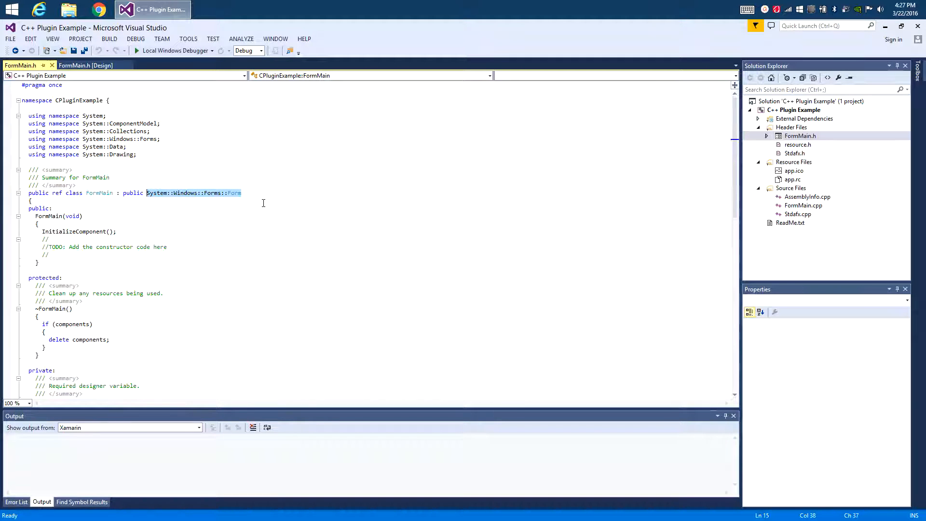
pyautogui.write('EZ_B')
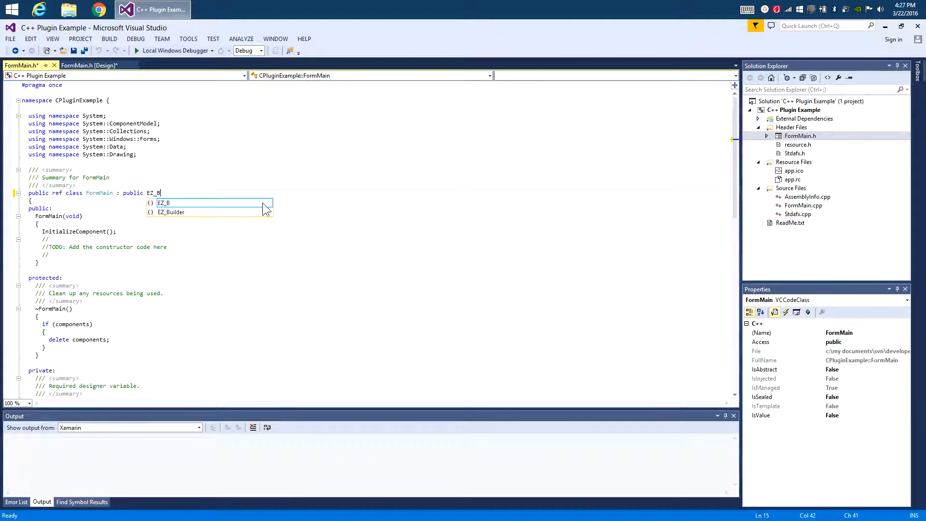
pyautogui.press('Tab')
pyautogui.write('::Uc')
pyautogui.press('Down')
pyautogui.press('Tab')
pyautogui.write('::pl')
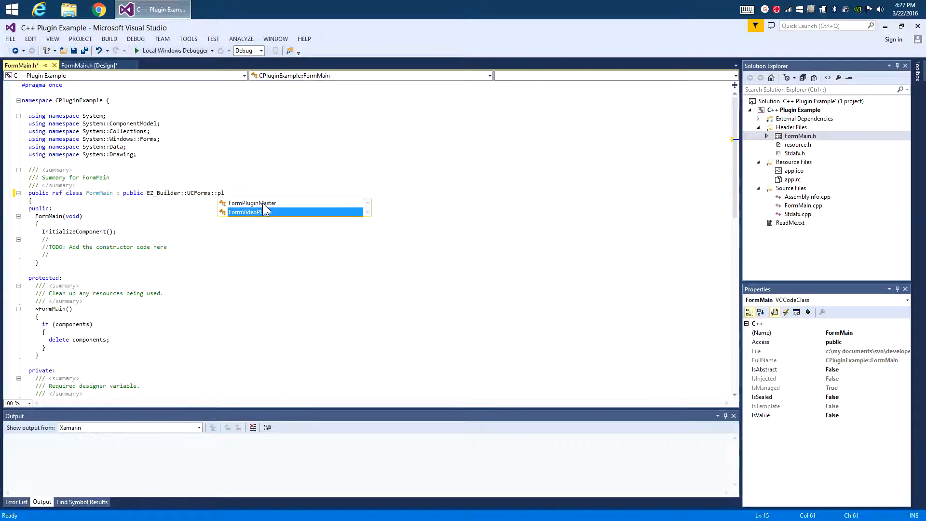
# - Complete the base class as FormPluginMaster and check the form in the designer
pyautogui.click(263, 202)
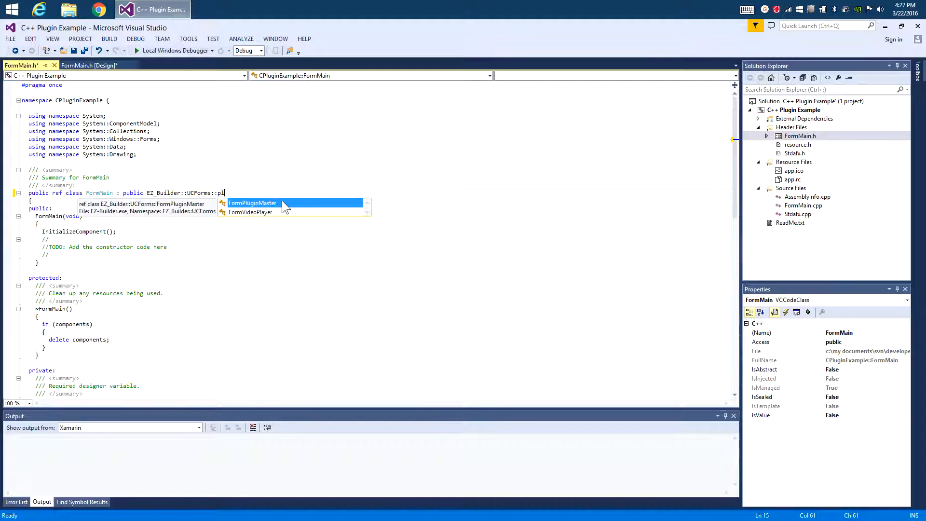
pyautogui.doubleClick(281, 203)
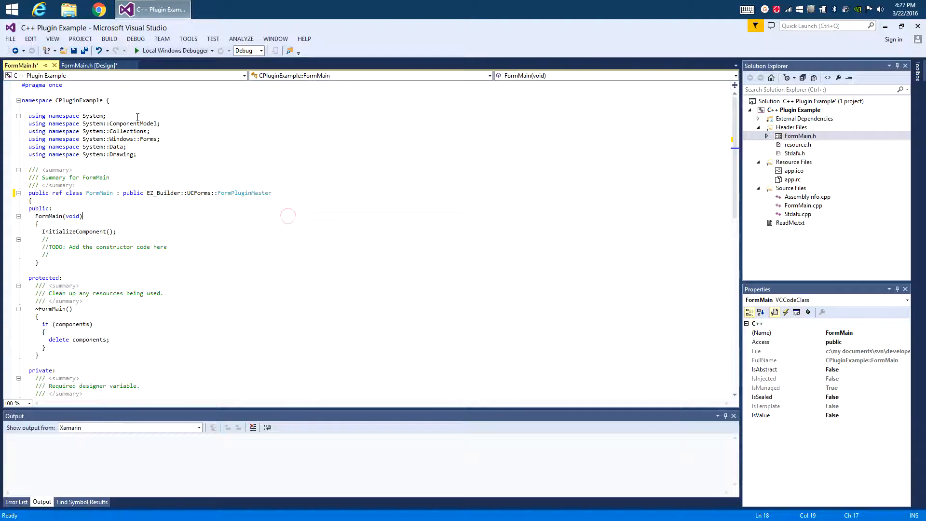
pyautogui.click(77, 64)
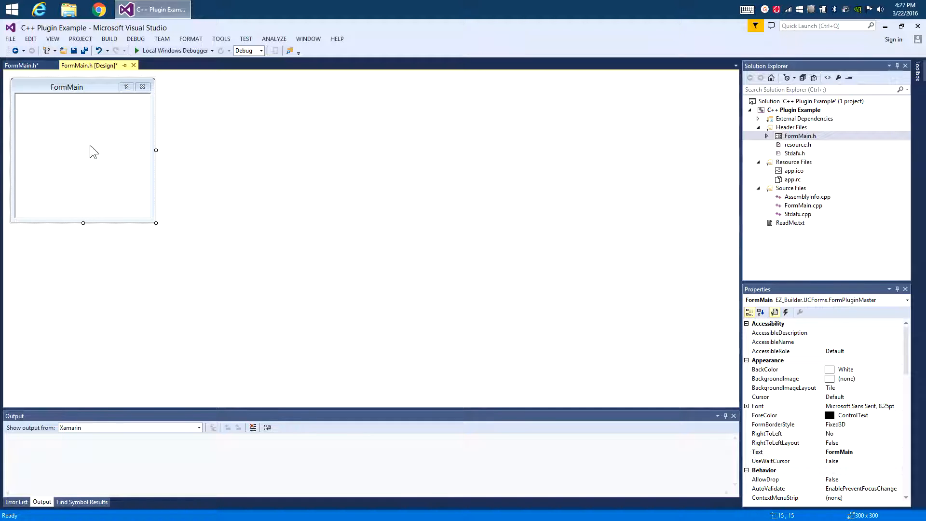
# - Write an empty void SetConfiguration(EZ_Builder::Config::Sub::PluginV1 ^cf) override after the constructor and reformat the file
pyautogui.click(22, 65)
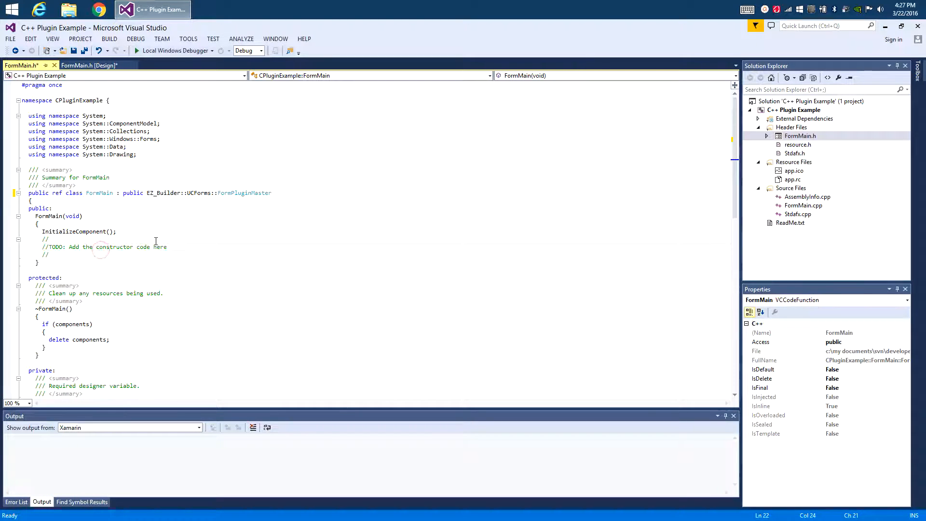
pyautogui.scroll(-3, 155, 240)
pyautogui.click(160, 199)
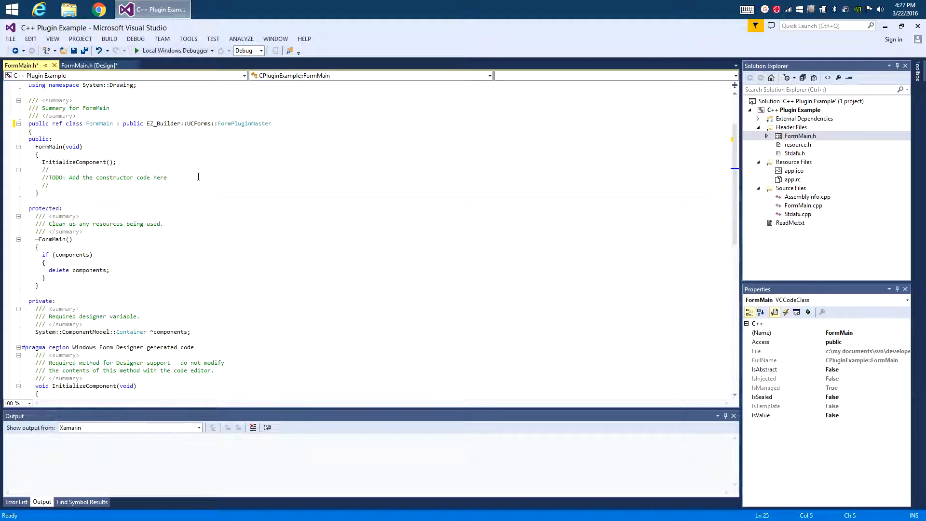
pyautogui.press('Return')
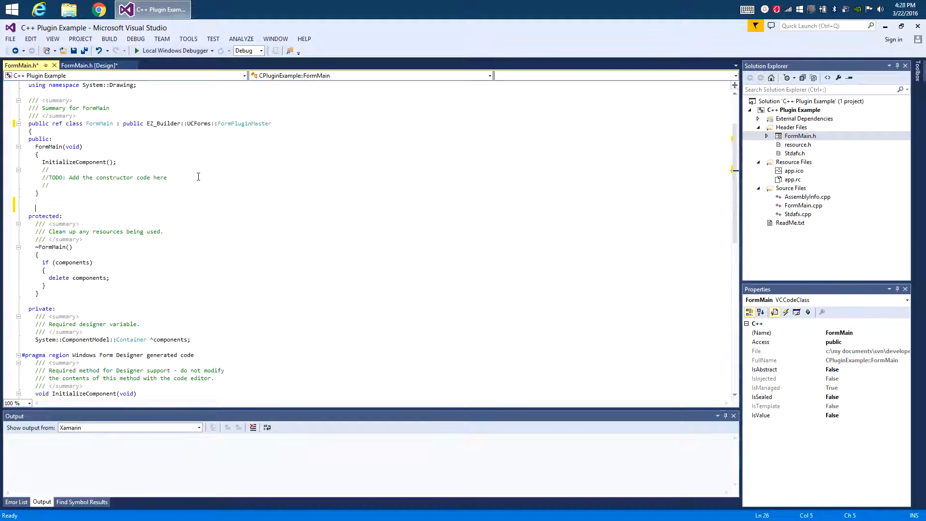
pyautogui.write('set')
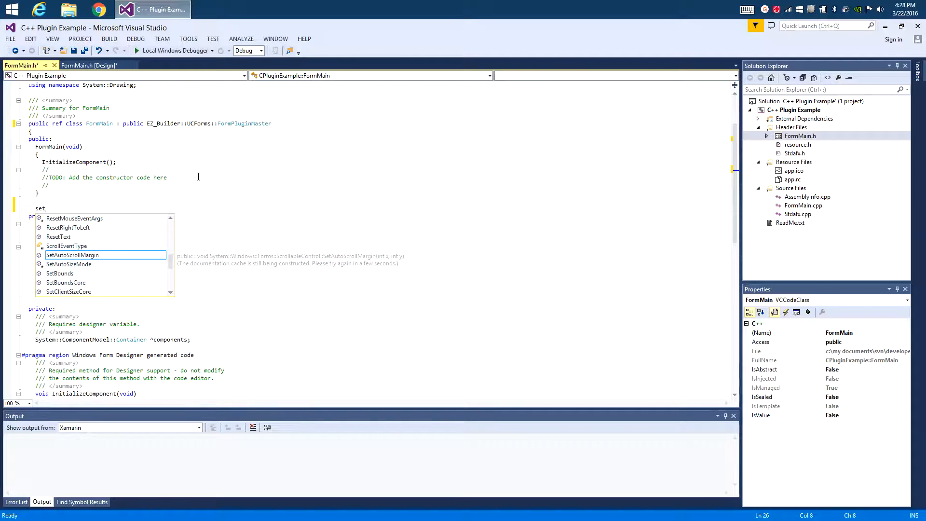
pyautogui.write('con')
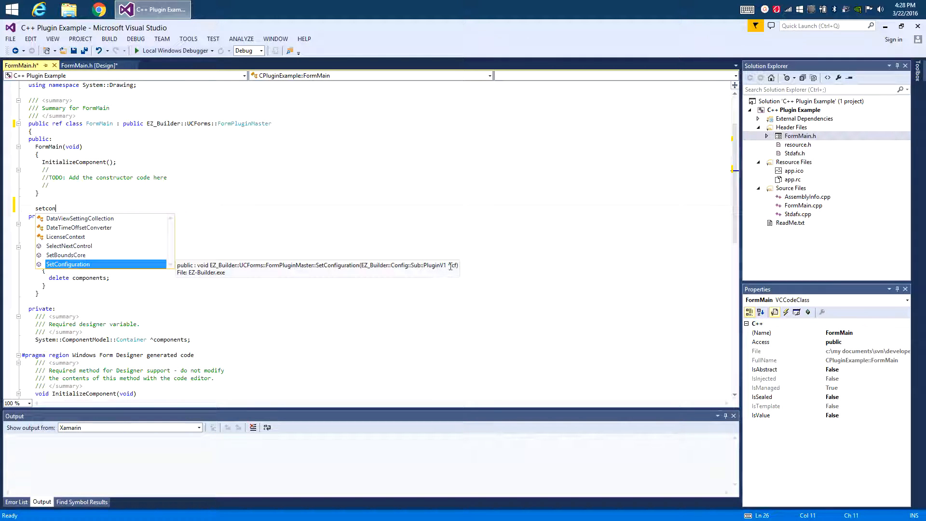
pyautogui.press('Escape')
pyautogui.press('BackSpace')
pyautogui.press('BackSpace')
pyautogui.press('BackSpace')
pyautogui.write('void SetConf')
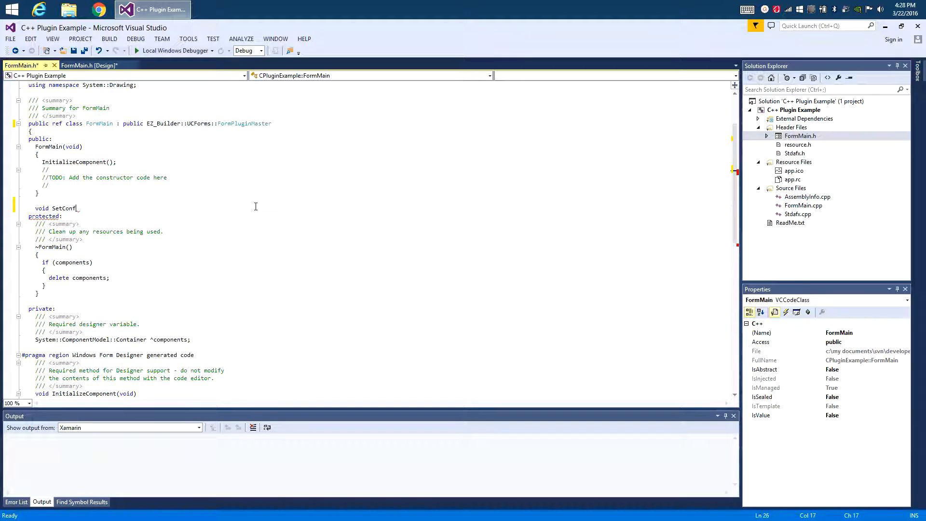
pyautogui.write('iguration(')
pyautogui.write('EZ_Builder')
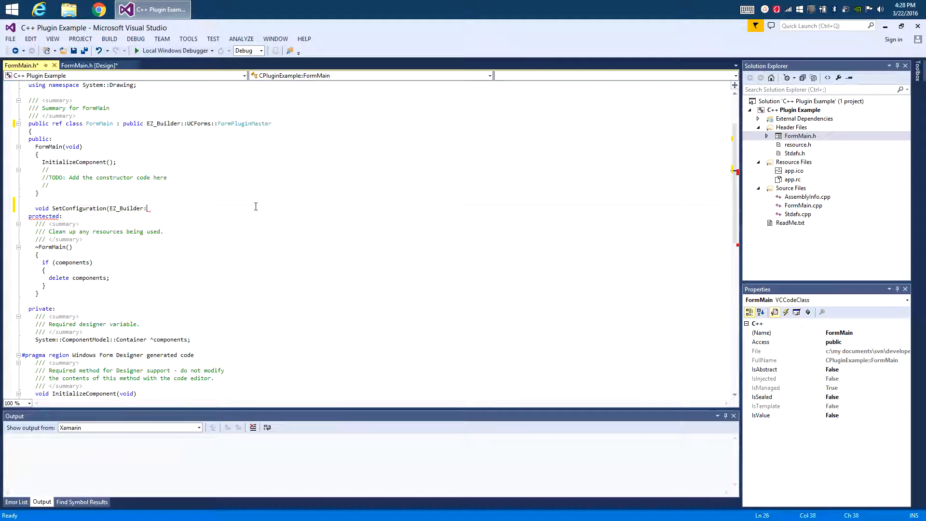
pyautogui.write('::')
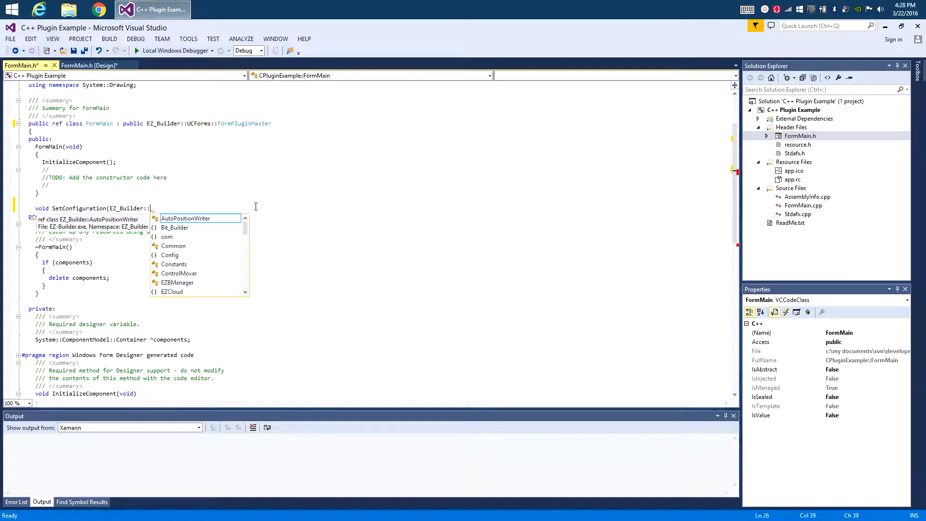
pyautogui.write('Config::sub::plu')
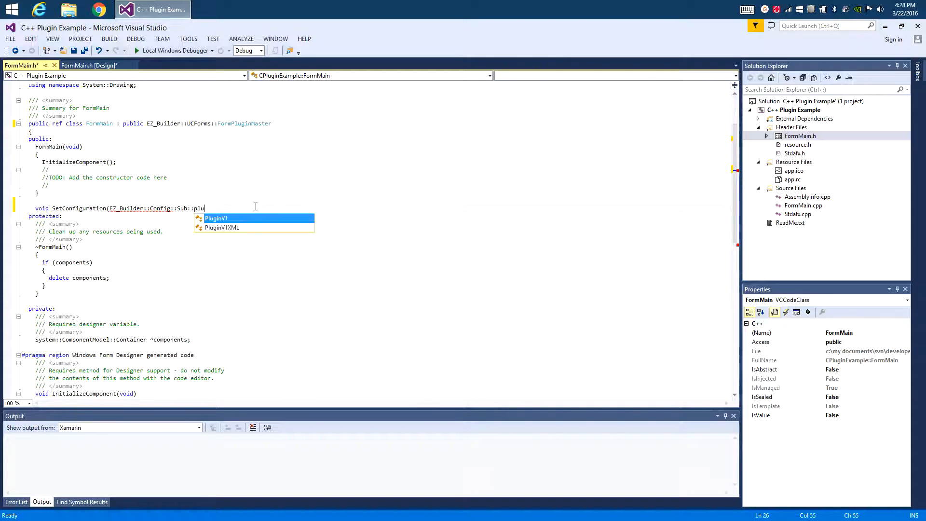
pyautogui.write(' ^cf) override {')
pyautogui.press('Return')
pyautogui.press('Return')
pyautogui.press('Return')
pyautogui.write('}')
pyautogui.press('Return')
pyautogui.hotkey('ctrl', 'k')
pyautogui.hotkey('ctrl', 'd')
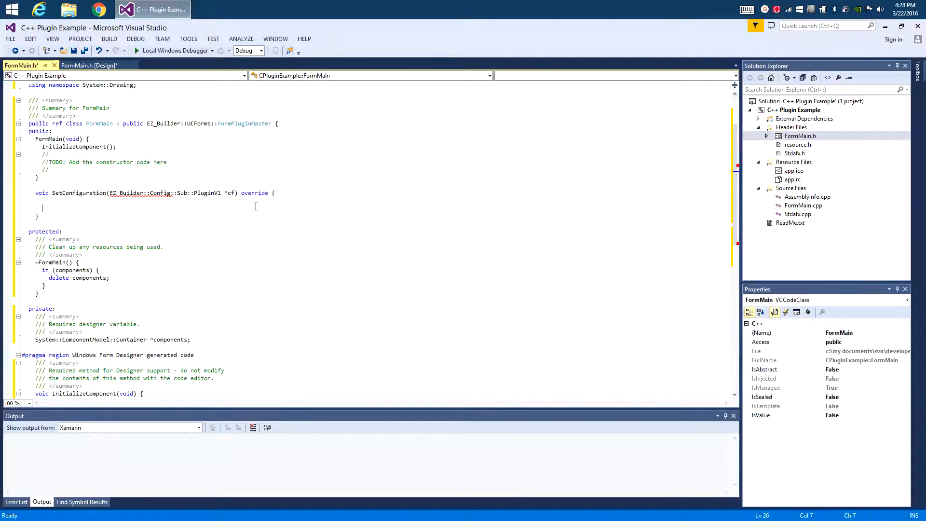
pyautogui.click(92, 207)
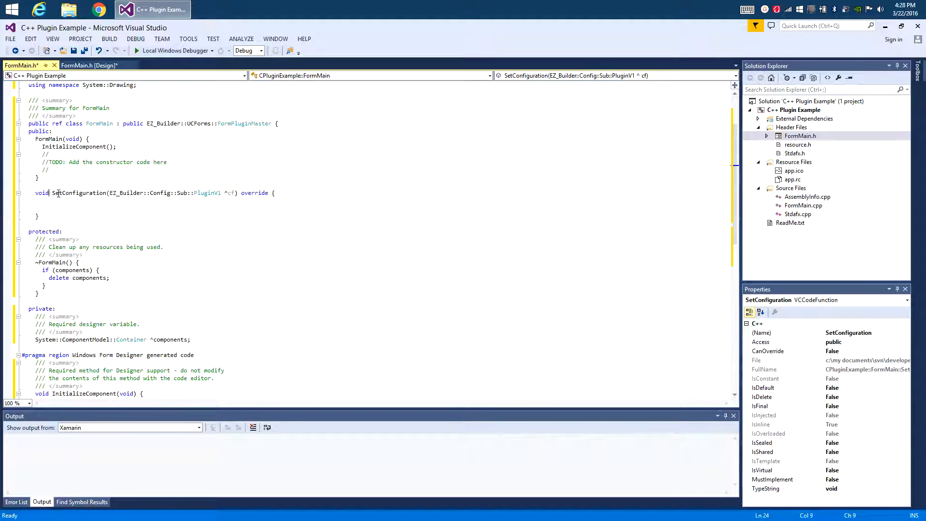
pyautogui.doubleClick(208, 193)
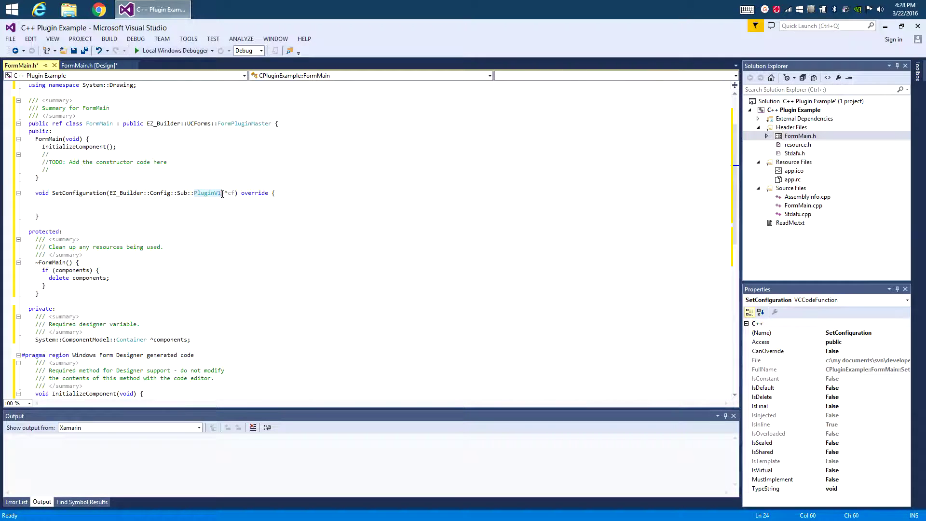
pyautogui.doubleClick(81, 193)
pyautogui.doubleClick(231, 192)
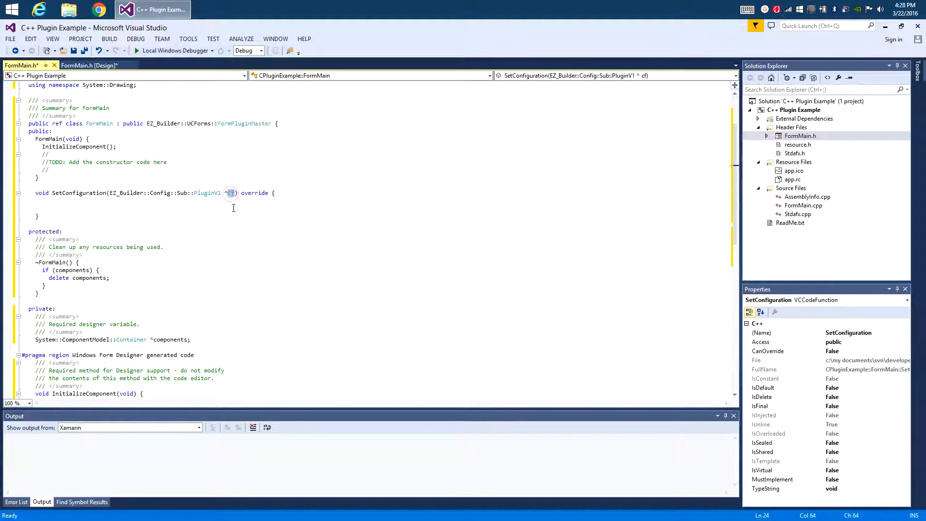
pyautogui.click(233, 208)
pyautogui.write('cf->')
pyautogui.press('Down')
pyautogui.press('Down')
pyautogui.press('Down')
pyautogui.press('Down')
pyautogui.press('Down')
pyautogui.press('Down')
pyautogui.press('Down')
pyautogui.press('Down')
pyautogui.press('Up')
pyautogui.press('Up')
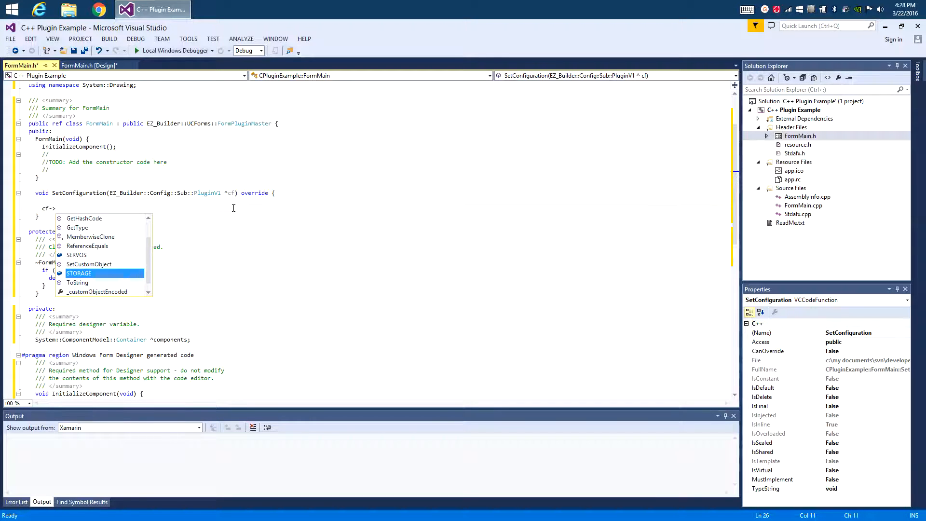
pyautogui.press('Return')
pyautogui.write('->')
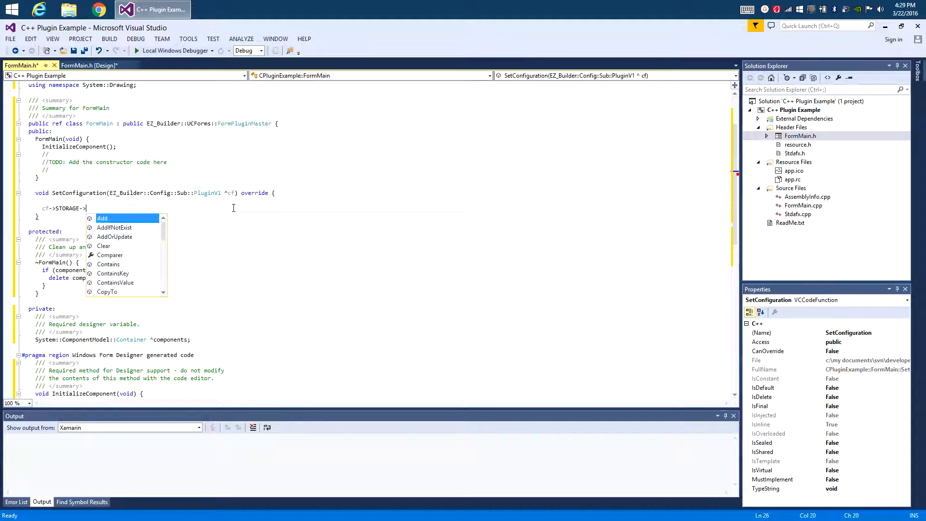
pyautogui.press('Down')
pyautogui.press('Down')
pyautogui.press('Down')
pyautogui.press('Down')
pyautogui.press('Down')
pyautogui.press('Down')
pyautogui.press('Down')
pyautogui.press('Down')
pyautogui.press('Down')
pyautogui.press('Down')
pyautogui.press('Down')
pyautogui.press('Escape')
pyautogui.hotkey('shift', 'Home')
pyautogui.press('Delete')
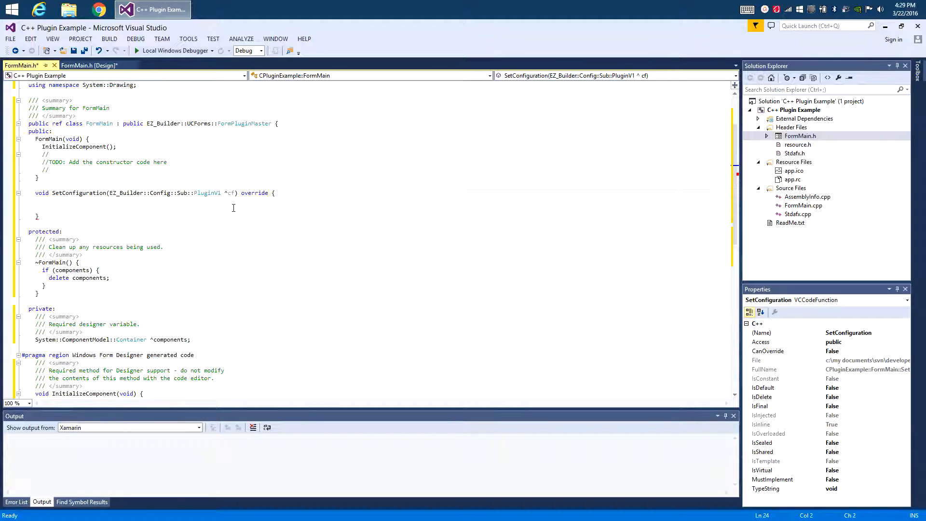
pyautogui.press('Up')
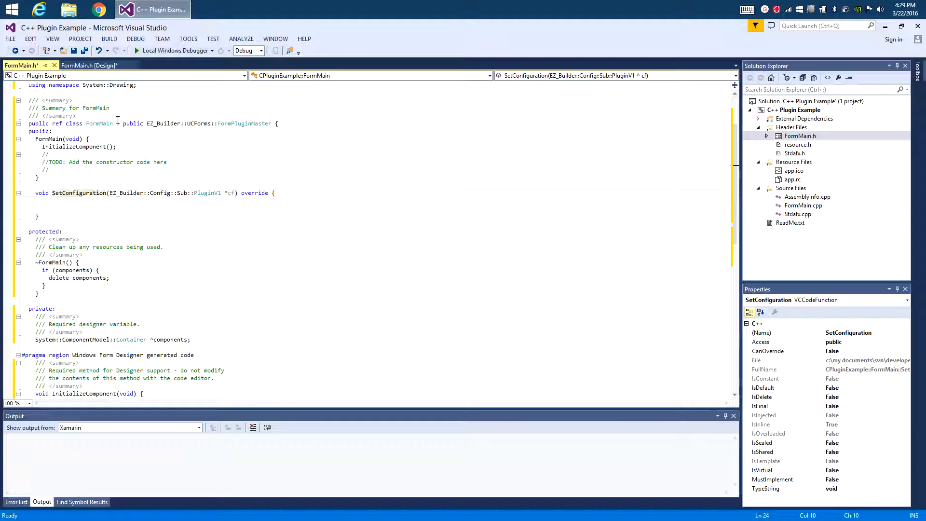
# - Enlarge FormMain to about 357 by 349 and place a new Button in its upper left
pyautogui.click(88, 65)
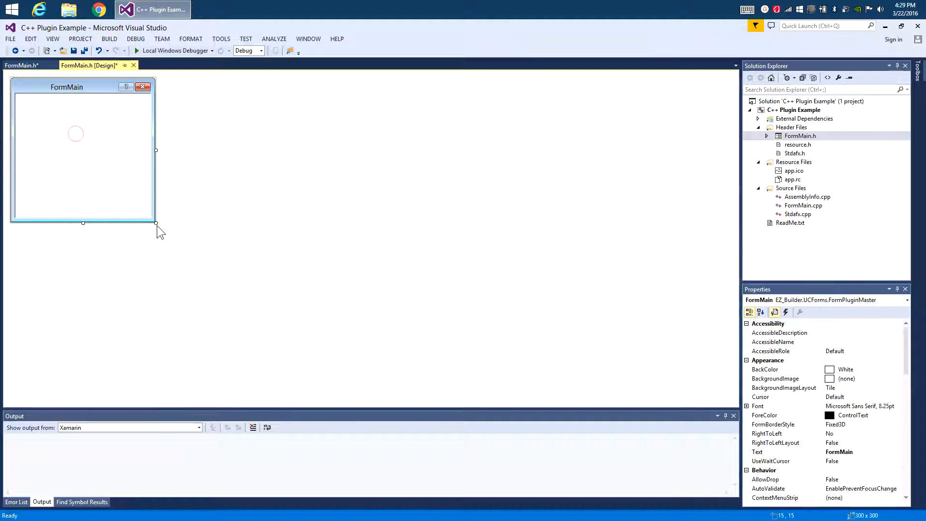
pyautogui.moveTo(155, 223); pyautogui.dragTo(183, 246)
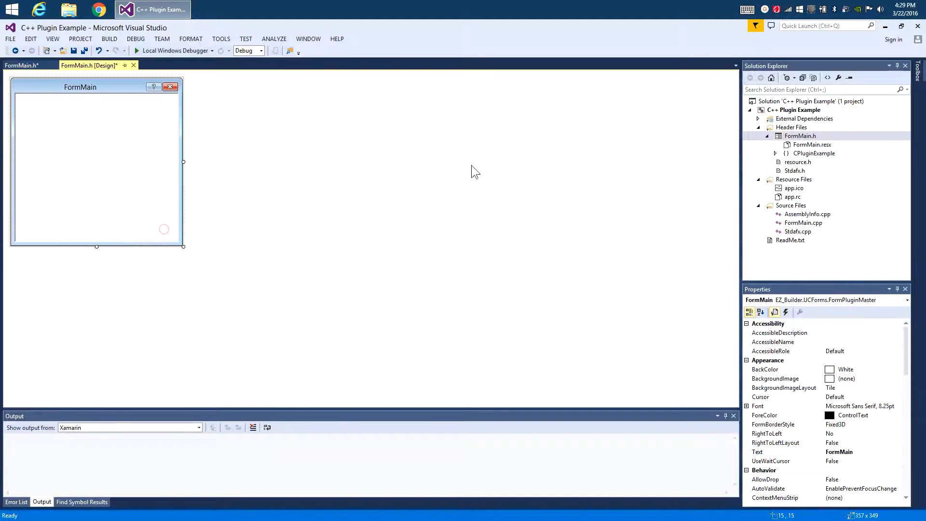
pyautogui.click(922, 75)
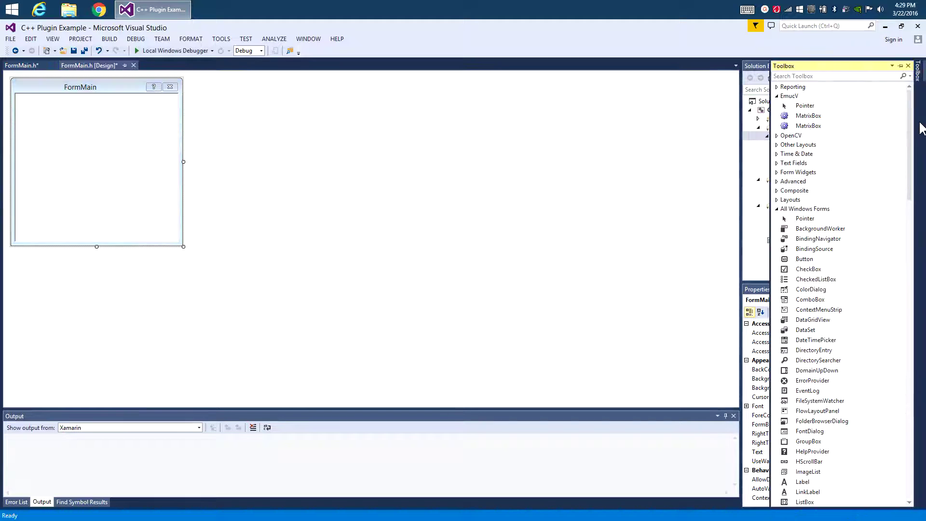
pyautogui.doubleClick(804, 259)
pyautogui.moveTo(32, 101); pyautogui.dragTo(79, 144)
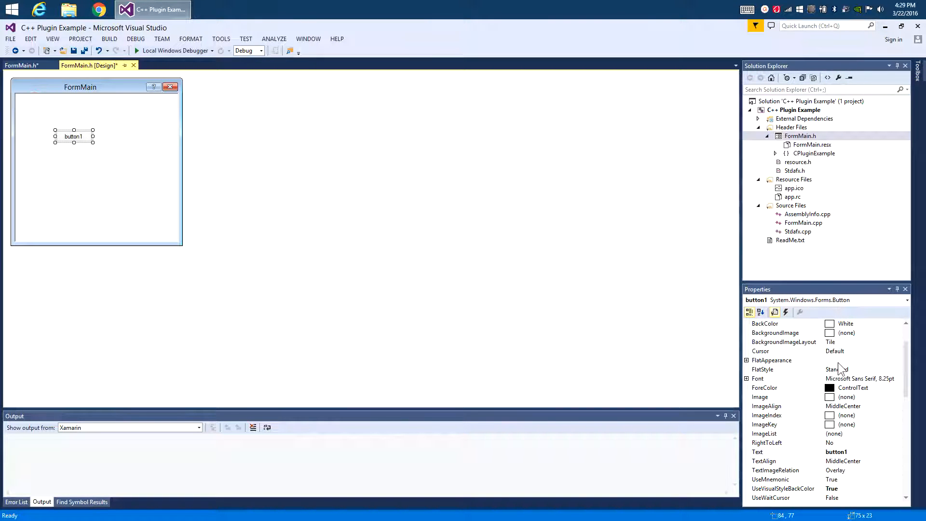
# - Give the button FlatStyle Flat and the caption Forward
pyautogui.click(842, 369)
pyautogui.click(898, 370)
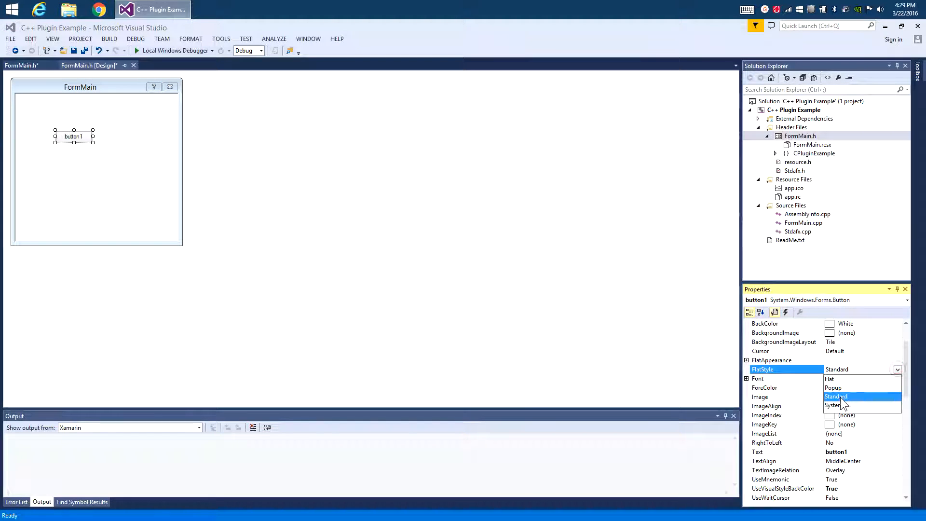
pyautogui.click(840, 378)
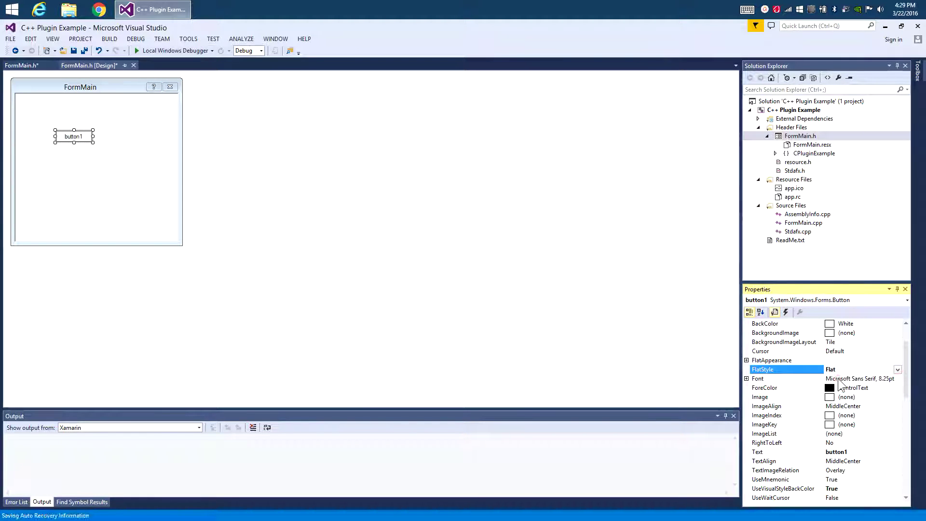
pyautogui.click(872, 452)
pyautogui.doubleClick(869, 452)
pyautogui.write('Forw')
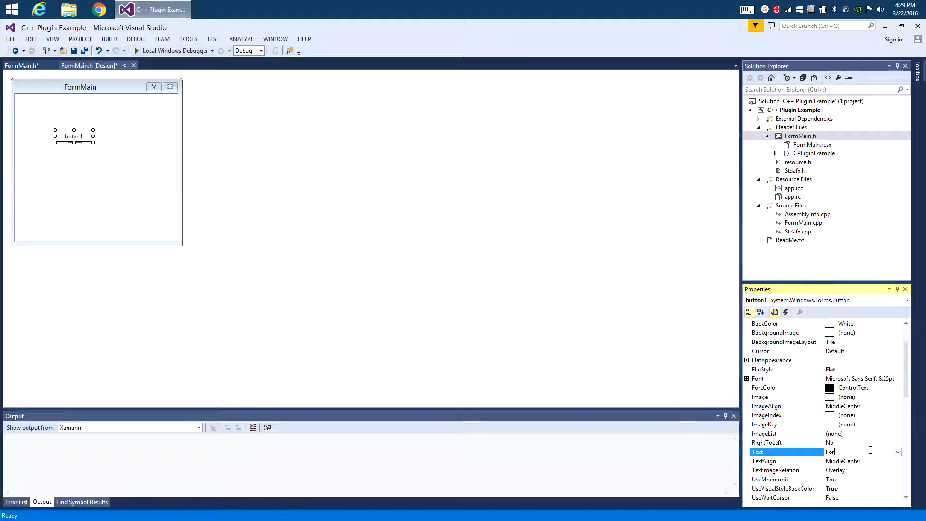
pyautogui.write('ard')
pyautogui.press('Return')
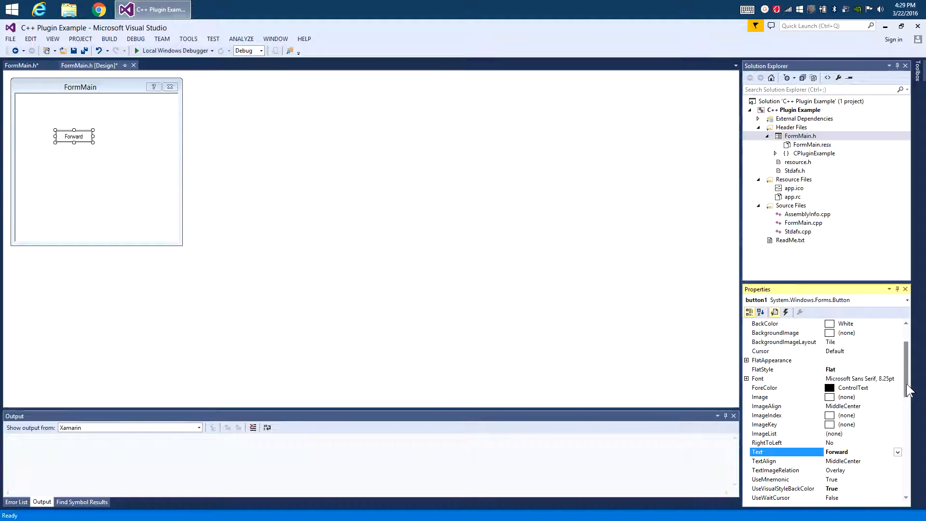
pyautogui.moveTo(906, 376); pyautogui.dragTo(905, 445)
# - Rename the button btnForward and make it slightly taller
pyautogui.click(781, 443)
pyautogui.doubleClick(865, 444)
pyautogui.write('butt')
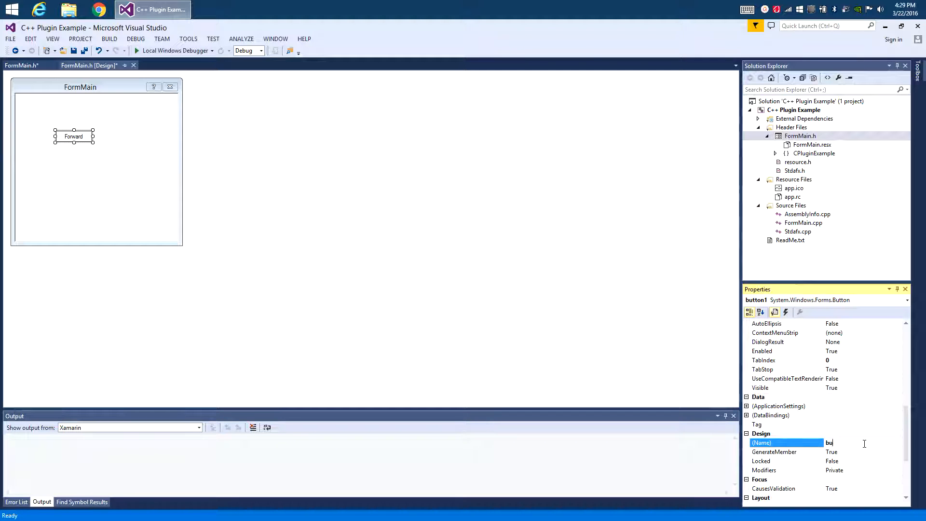
pyautogui.press('BackSpace')
pyautogui.press('BackSpace')
pyautogui.press('BackSpace')
pyautogui.write('tnForward')
pyautogui.press('Return')
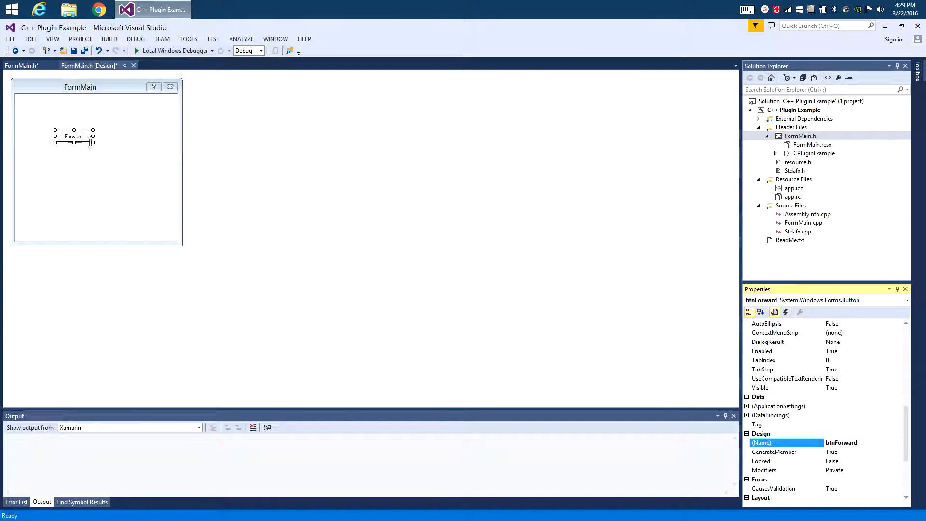
pyautogui.moveTo(93, 142); pyautogui.dragTo(92, 143)
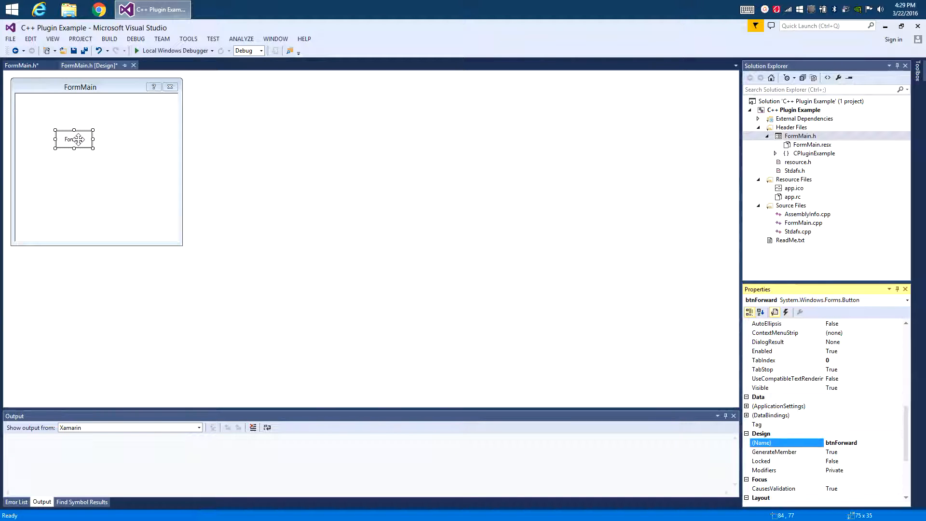
# - Create the btnForward_Click handler and begin the call with EZ_Builder::EZBManager::EZBs[0]
pyautogui.doubleClick(76, 139)
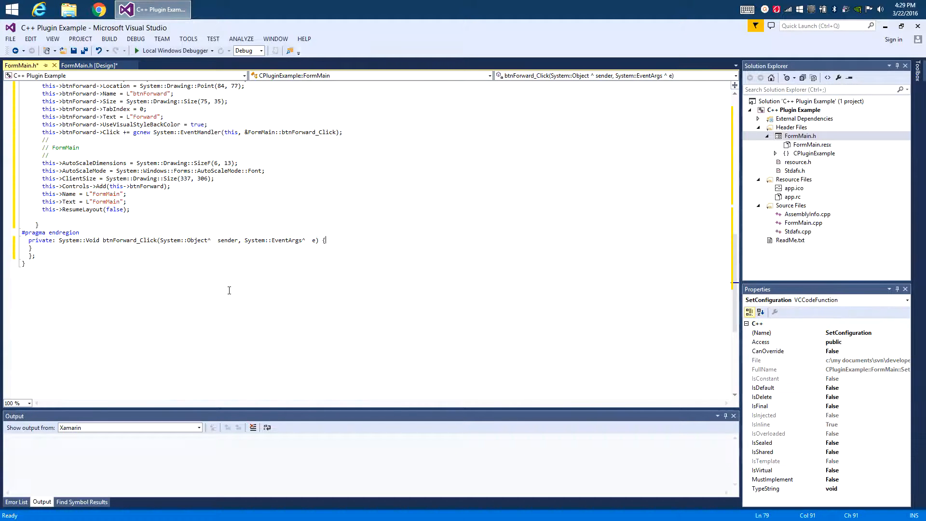
pyautogui.press('Return')
pyautogui.press('Return')
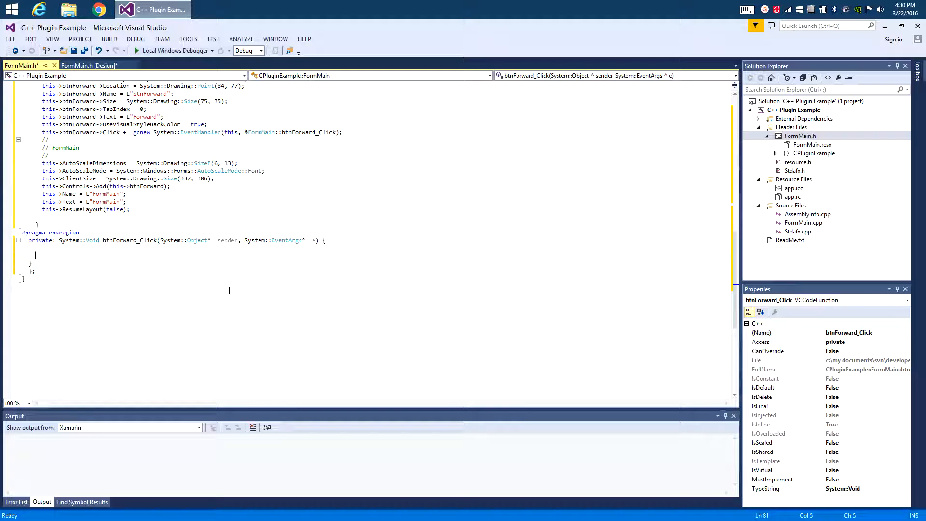
pyautogui.write('EZ_Builder')
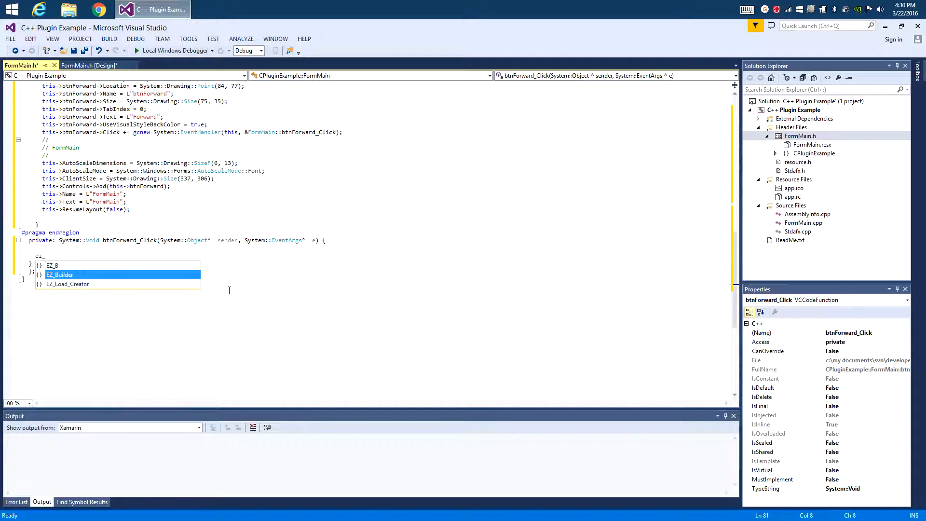
pyautogui.write('::')
pyautogui.write('::ezbm')
pyautogui.press('Tab')
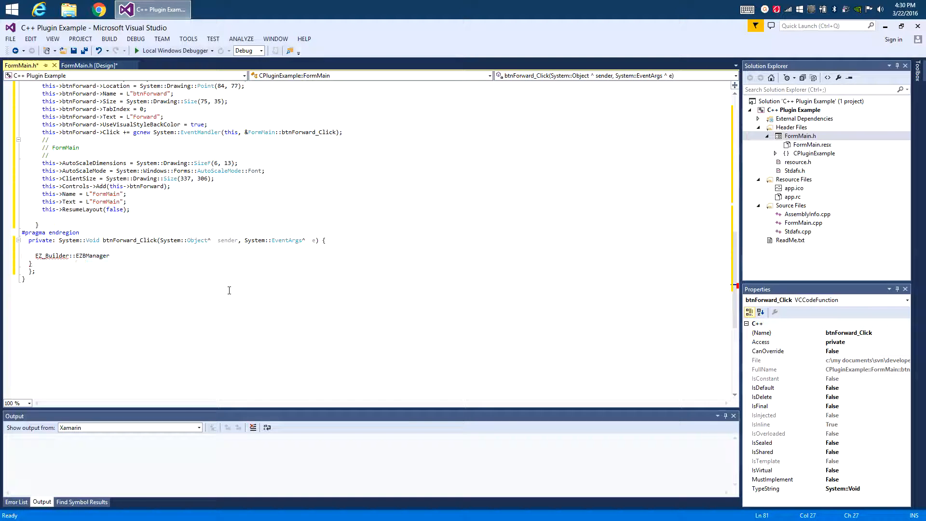
pyautogui.write('::')
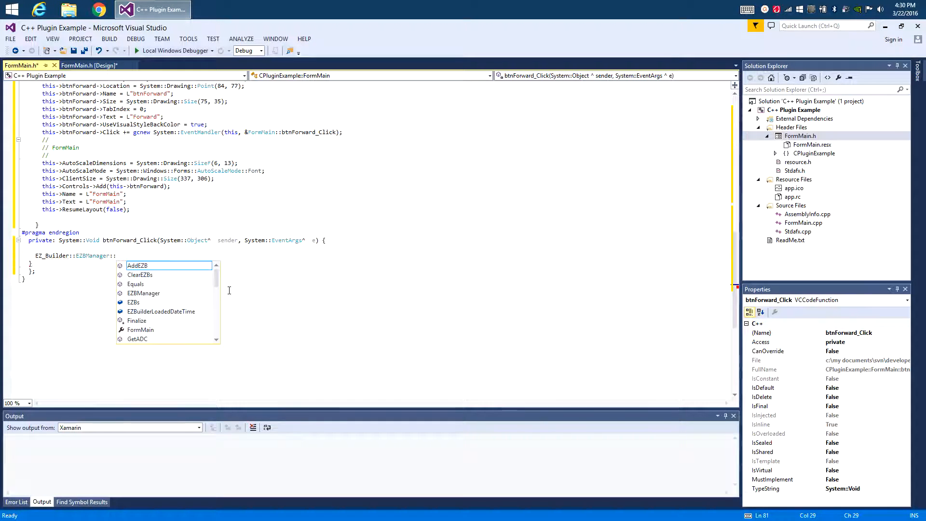
pyautogui.press('Down')
pyautogui.press('Down')
pyautogui.press('Down')
pyautogui.press('Down')
pyautogui.press('Down')
pyautogui.press('Tab')
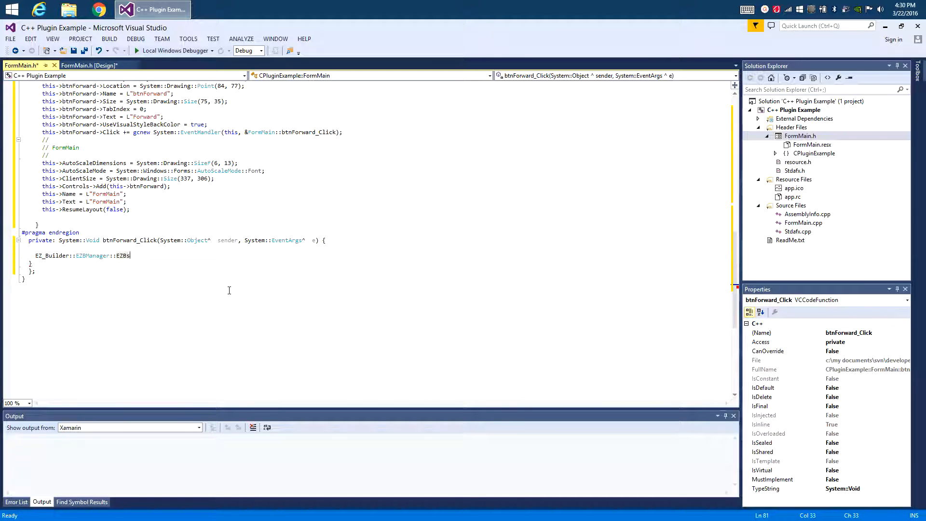
pyautogui.write('[0')
pyautogui.write(']')
pyautogui.write('>')
pyautogui.press('Down')
pyautogui.press('Down')
pyautogui.press('Down')
pyautogui.press('Down')
pyautogui.press('Down')
pyautogui.press('Down')
pyautogui.press('Down')
pyautogui.press('Down')
pyautogui.press('Down')
pyautogui.press('Down')
pyautogui.press('Down')
pyautogui.press('Down')
pyautogui.press('Down')
pyautogui.press('Down')
pyautogui.press('Down')
pyautogui.press('Down')
pyautogui.press('Down')
pyautogui.press('Down')
pyautogui.press('Down')
pyautogui.press('Down')
pyautogui.press('Down')
pyautogui.press('Down')
pyautogui.press('Down')
pyautogui.press('Down')
pyautogui.press('Down')
pyautogui.press('Down')
pyautogui.press('Down')
pyautogui.press('Down')
# - Complete the call as ->Movement->GoForward() using the member suggestions
pyautogui.press('Up')
pyautogui.press('Up')
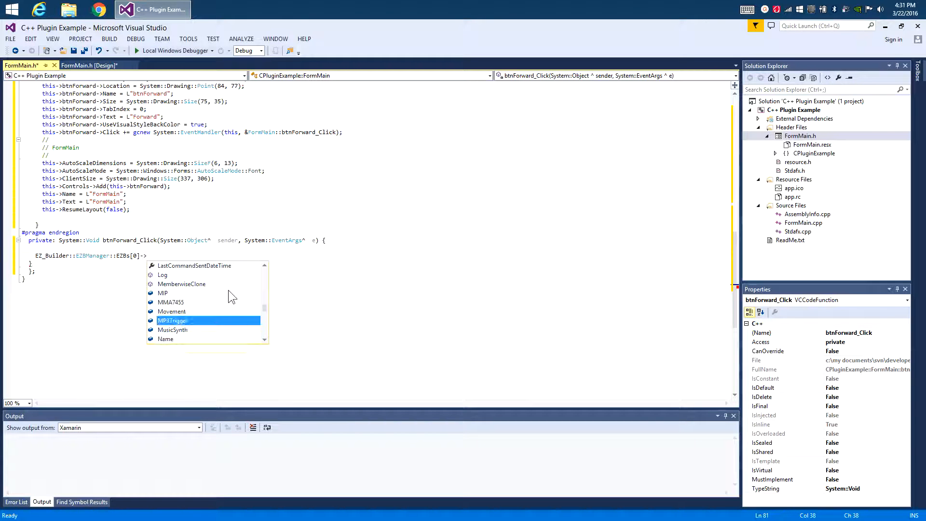
pyautogui.press('Up')
pyautogui.press('Return')
pyautogui.write('->')
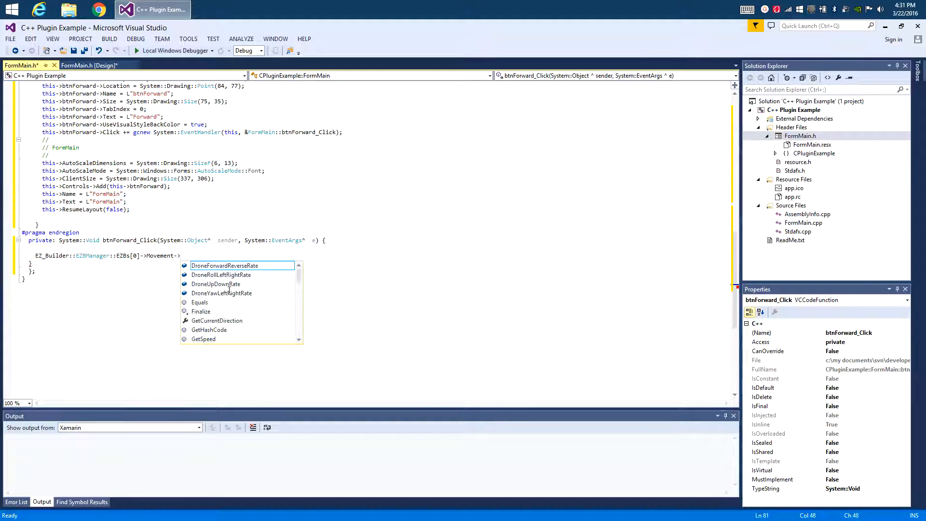
pyautogui.press('Down')
pyautogui.press('Down')
pyautogui.press('Down')
pyautogui.press('Down')
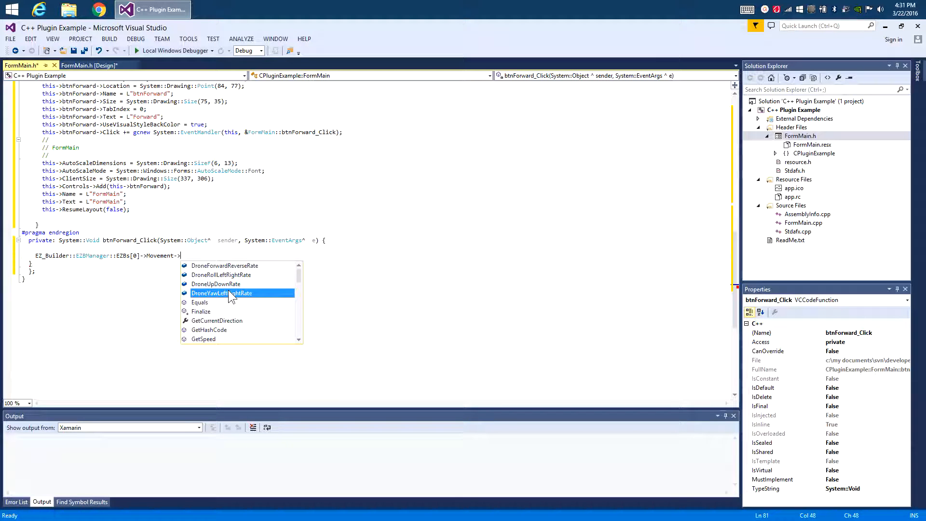
pyautogui.press('Down')
pyautogui.press('Down')
pyautogui.press('Down')
pyautogui.press('Down')
pyautogui.press('Down')
pyautogui.press('Down')
pyautogui.press('Down')
pyautogui.press('Down')
pyautogui.press('Down')
pyautogui.press('Down')
pyautogui.press('Down')
pyautogui.press('Down')
pyautogui.press('Down')
pyautogui.press('Down')
pyautogui.press('Down')
pyautogui.press('Down')
pyautogui.press('Down')
pyautogui.press('Down')
pyautogui.press('Up')
pyautogui.press('Up')
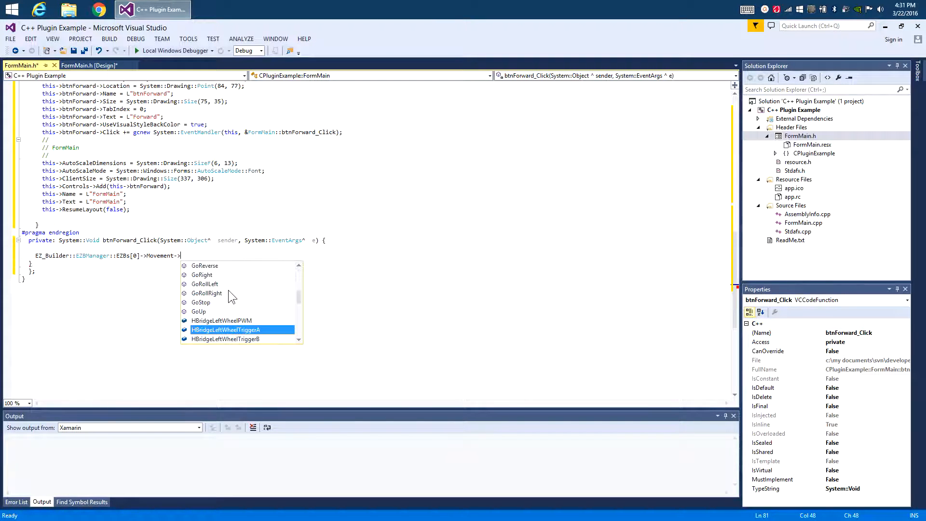
pyautogui.press('Up')
pyautogui.press('Up')
pyautogui.press('Up')
pyautogui.press('Up')
pyautogui.press('Up')
pyautogui.press('Up')
pyautogui.press('Up')
pyautogui.press('Up')
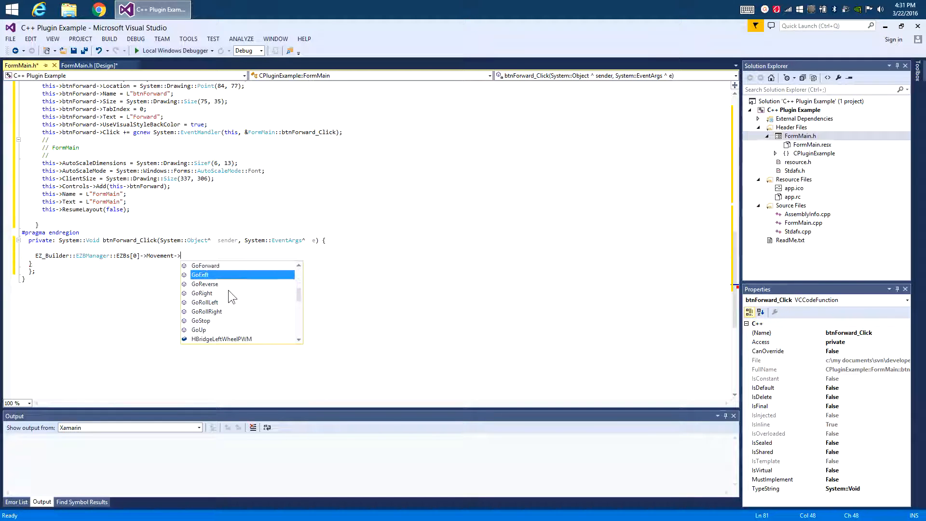
pyautogui.press('Tab')
pyautogui.write('(')
# - Review the GoForward overloads and remove the empty line after the call
pyautogui.press('Down')
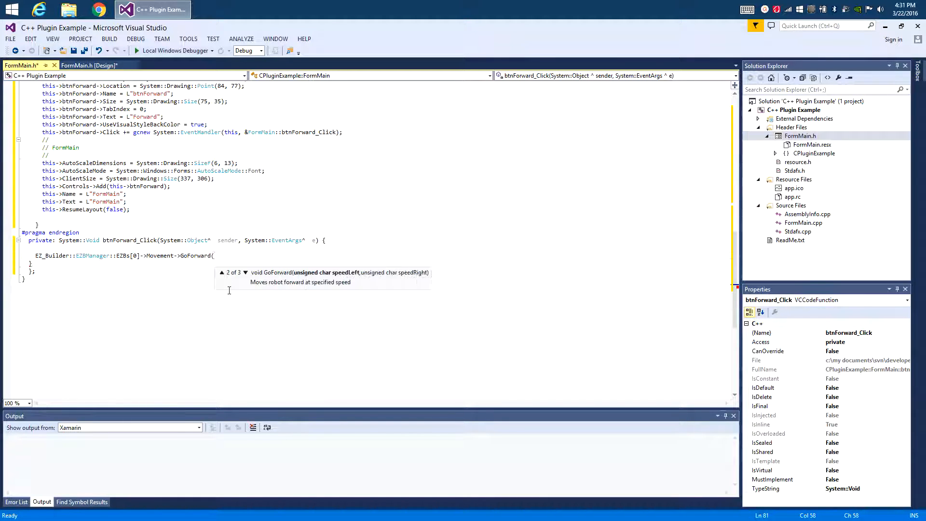
pyautogui.press('Up')
pyautogui.press('Up')
pyautogui.press('Down')
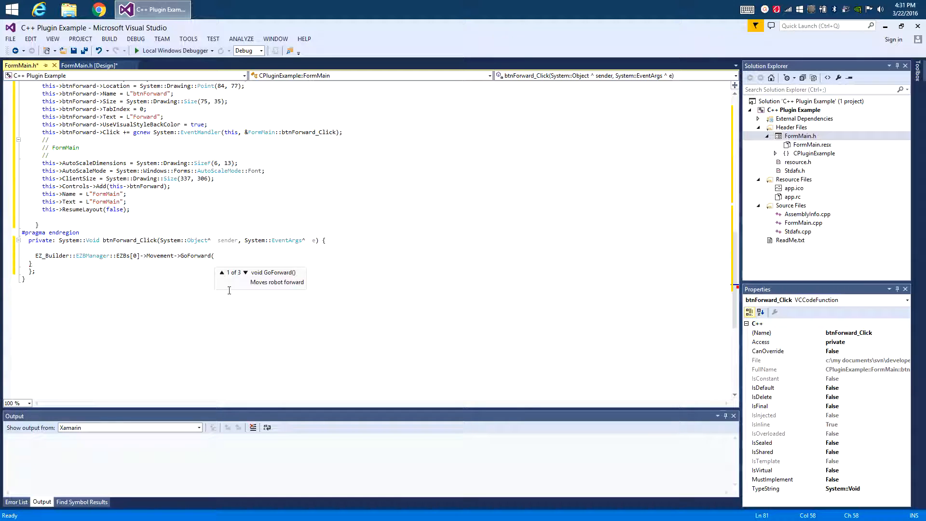
pyautogui.write(');')
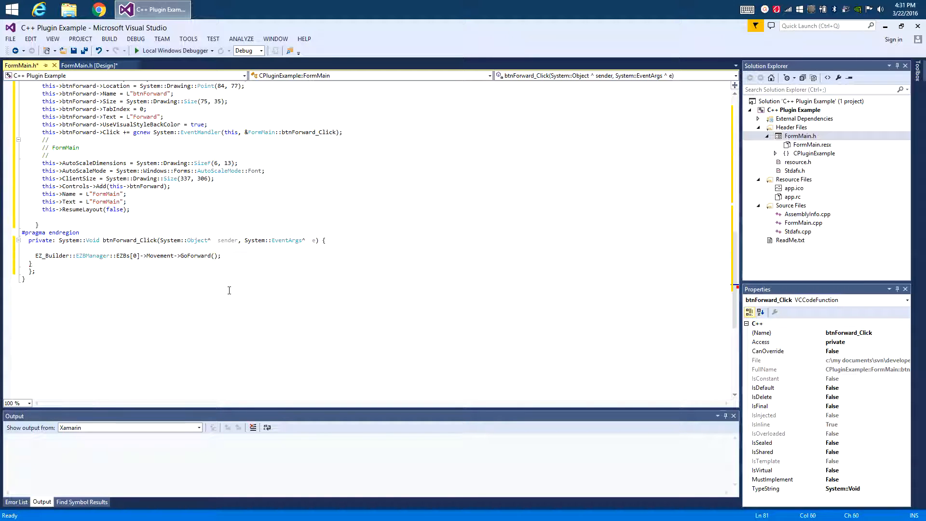
pyautogui.press('BackSpace')
pyautogui.press('BackSpace')
pyautogui.press('BackSpace')
# - Place a UCHelpHover beside Forward with SetHelpText 'This button makes the robot move forward'
pyautogui.click(89, 65)
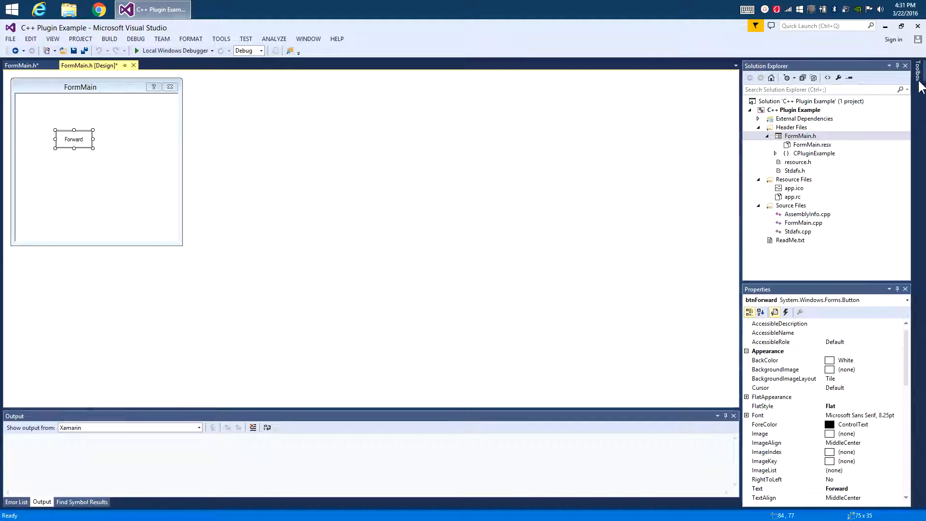
pyautogui.click(919, 81)
pyautogui.moveTo(910, 109); pyautogui.dragTo(910, 352)
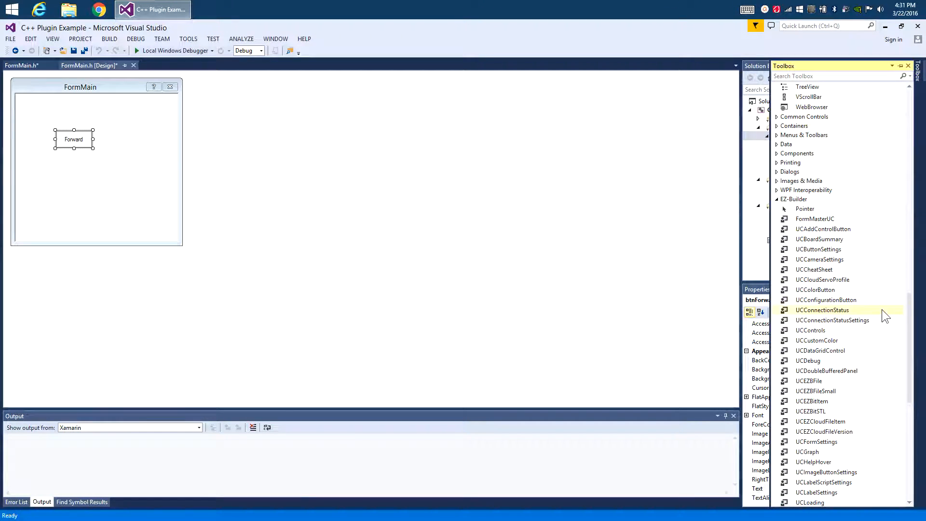
pyautogui.moveTo(910, 311); pyautogui.dragTo(911, 395)
pyautogui.moveTo(814, 154)
pyautogui.mouseDown()
pyautogui.moveTo(69, 139)
pyautogui.moveTo(101, 142)
pyautogui.mouseUp()
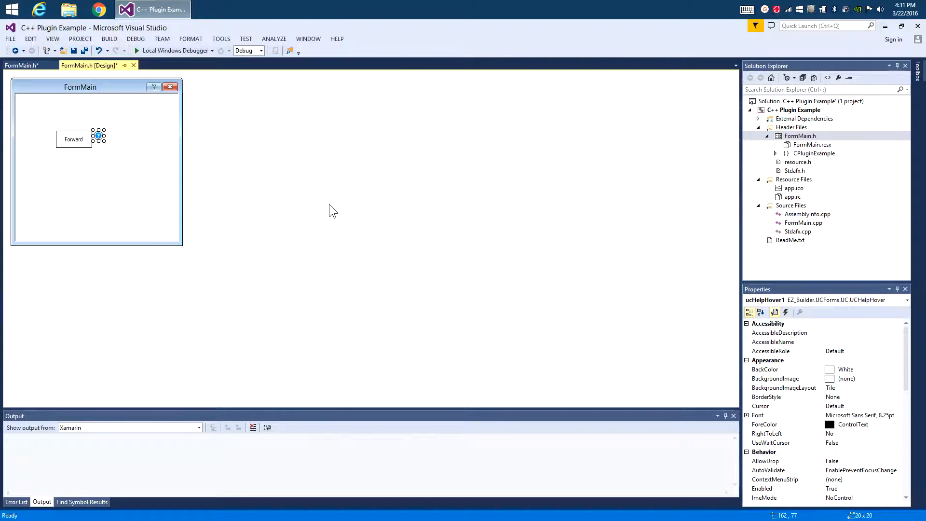
pyautogui.moveTo(905, 362); pyautogui.dragTo(906, 478)
pyautogui.click(788, 488)
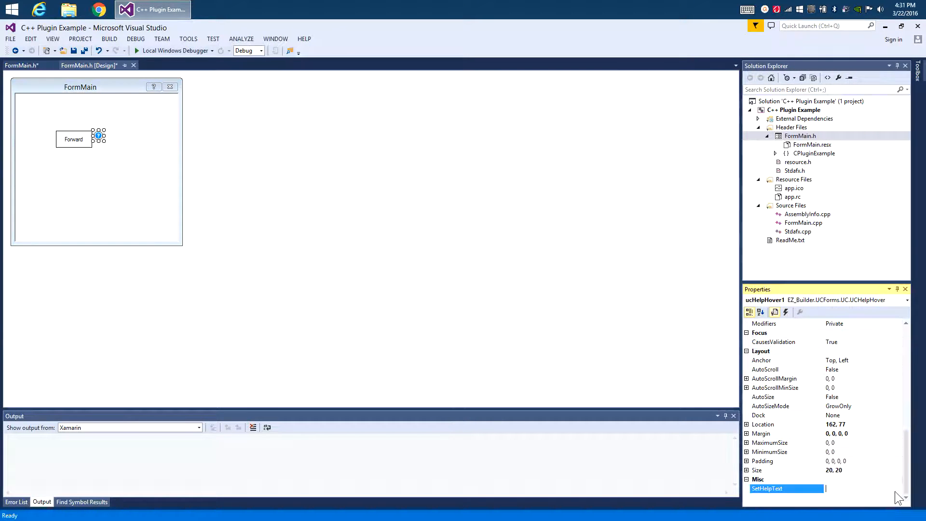
pyautogui.click(898, 490)
pyautogui.write('This button makes the robot move forward')
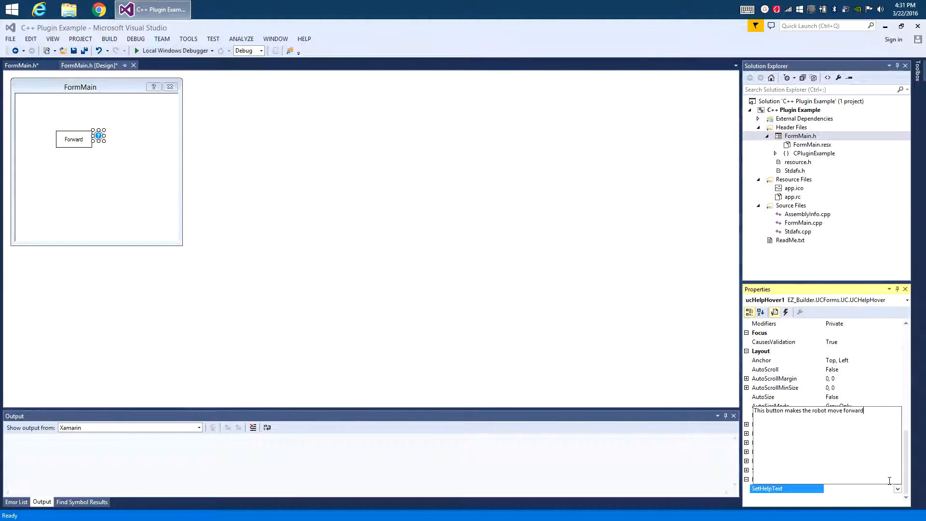
pyautogui.click(83, 184)
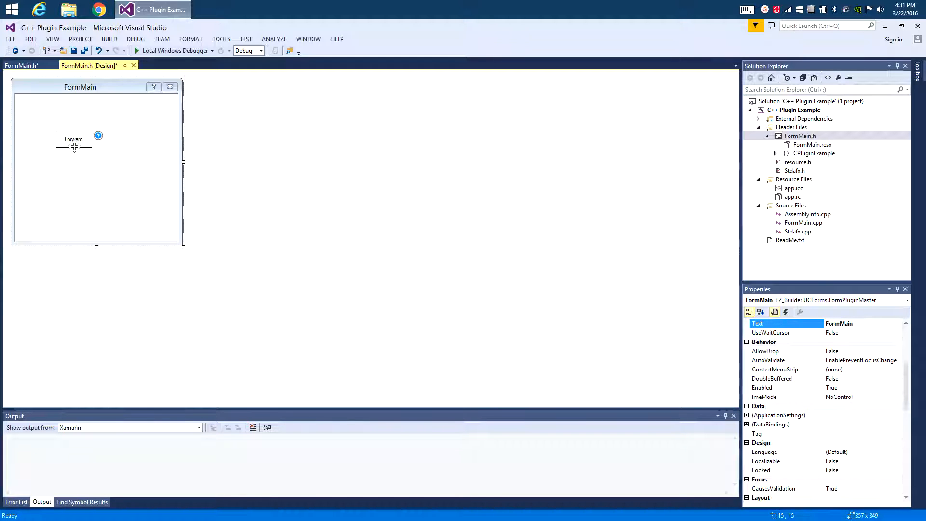
# - Add a new Button from the Toolbox and position it below the Forward button
pyautogui.click(918, 96)
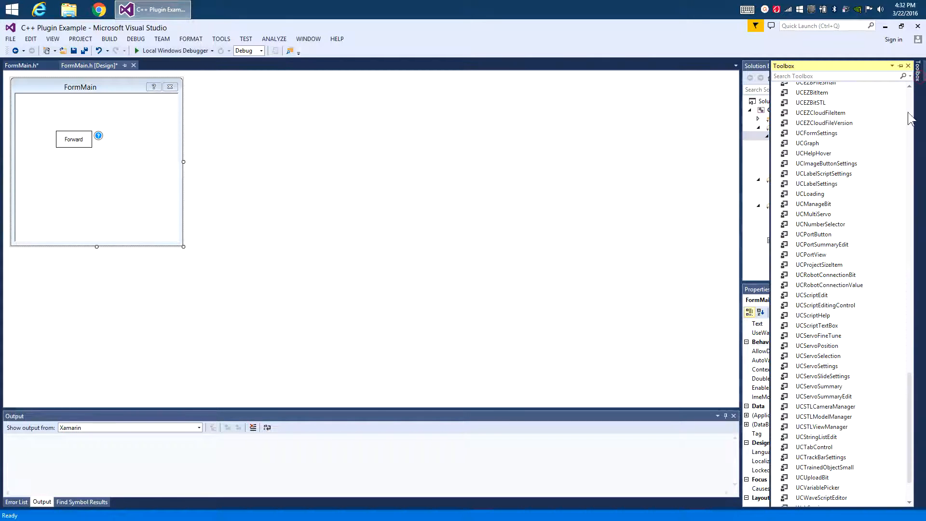
pyautogui.scroll(5, 913, 151)
pyautogui.scroll(-5, 914, 151)
pyautogui.doubleClick(830, 192)
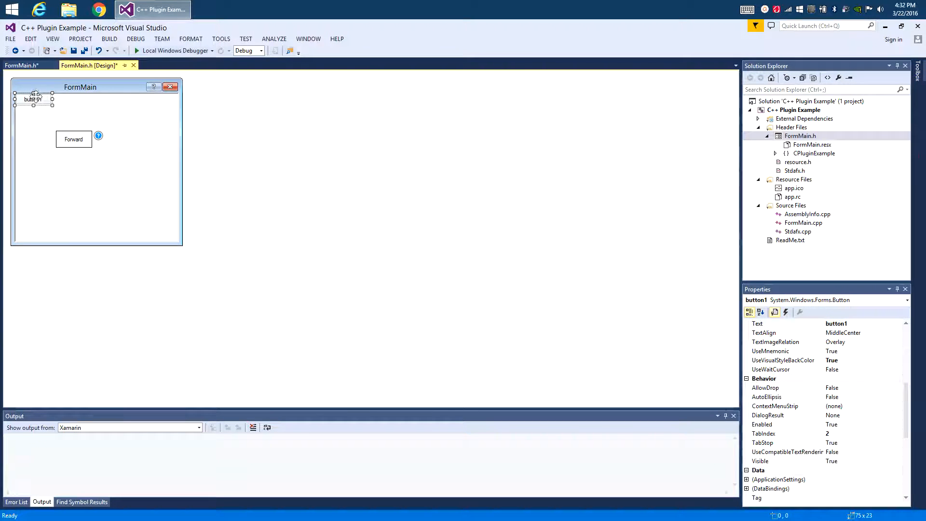
pyautogui.moveTo(34, 99); pyautogui.dragTo(77, 172)
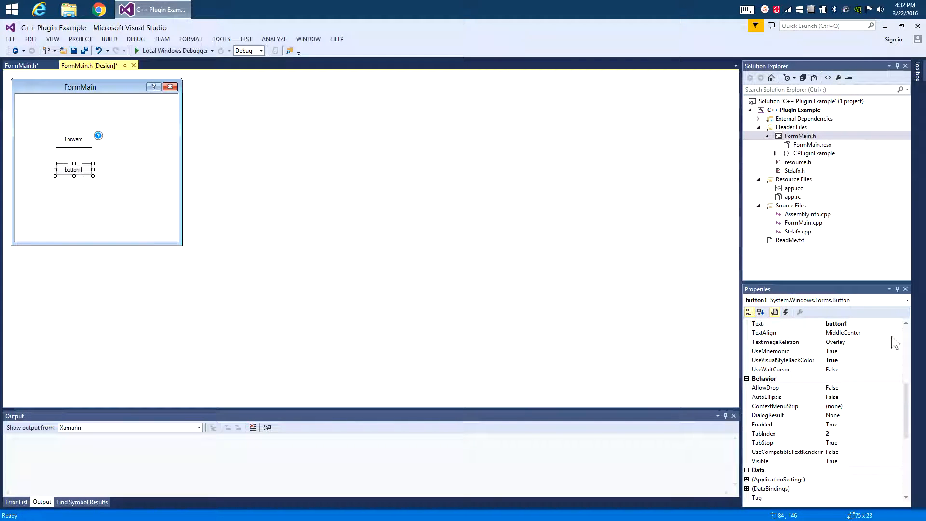
pyautogui.click(829, 378)
pyautogui.scroll(5, 829, 378)
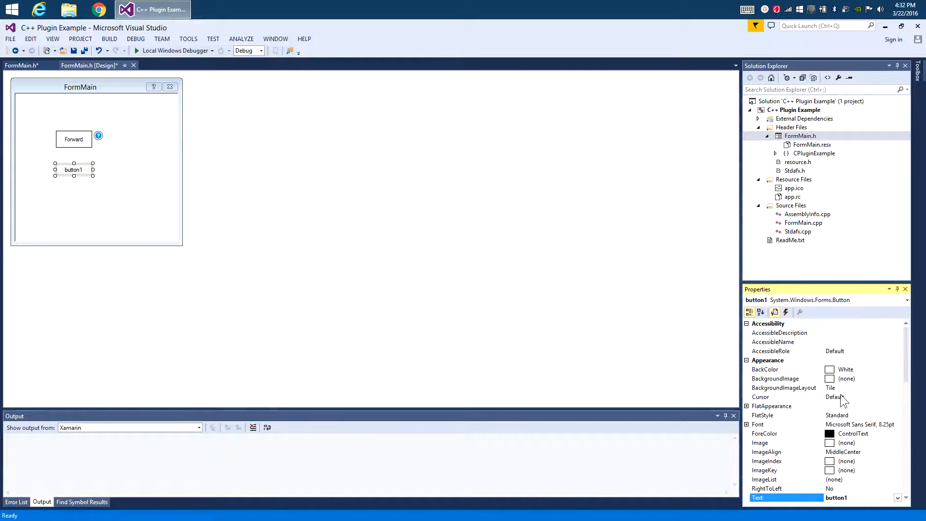
# - Set the button to FlatStyle Flat, Text Stop, Name btnStop and create its btnStop_Click handler
pyautogui.click(842, 416)
pyautogui.write('Flat')
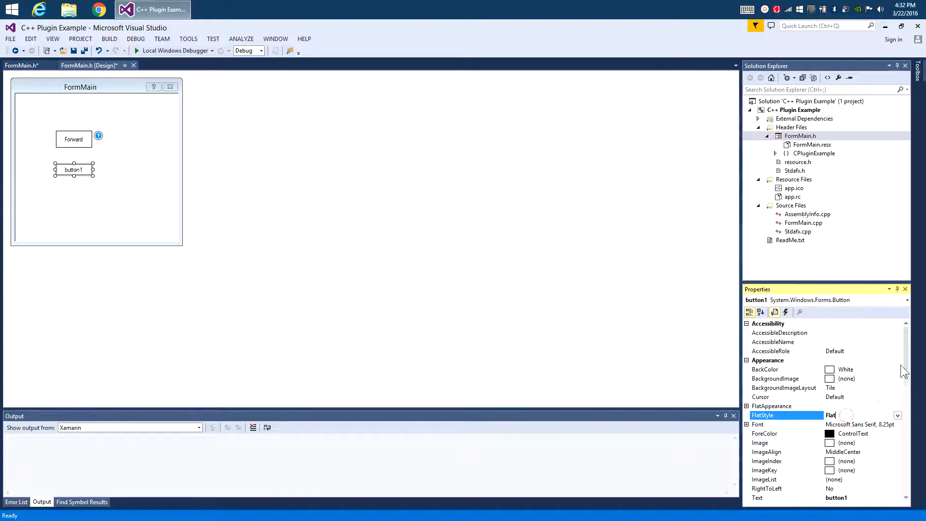
pyautogui.moveTo(906, 362); pyautogui.dragTo(906, 394)
pyautogui.click(861, 388)
pyautogui.write('Stop')
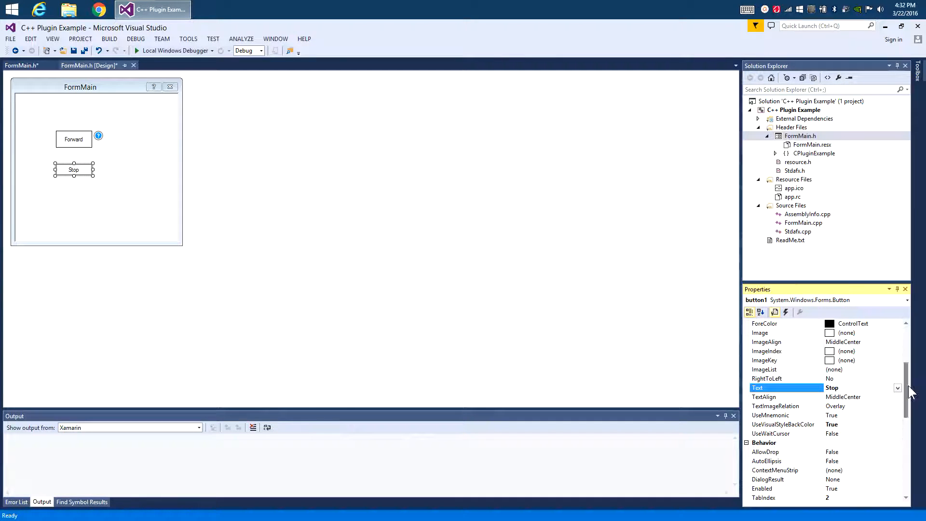
pyautogui.moveTo(906, 391); pyautogui.dragTo(906, 434)
pyautogui.click(870, 454)
pyautogui.write('btnStop')
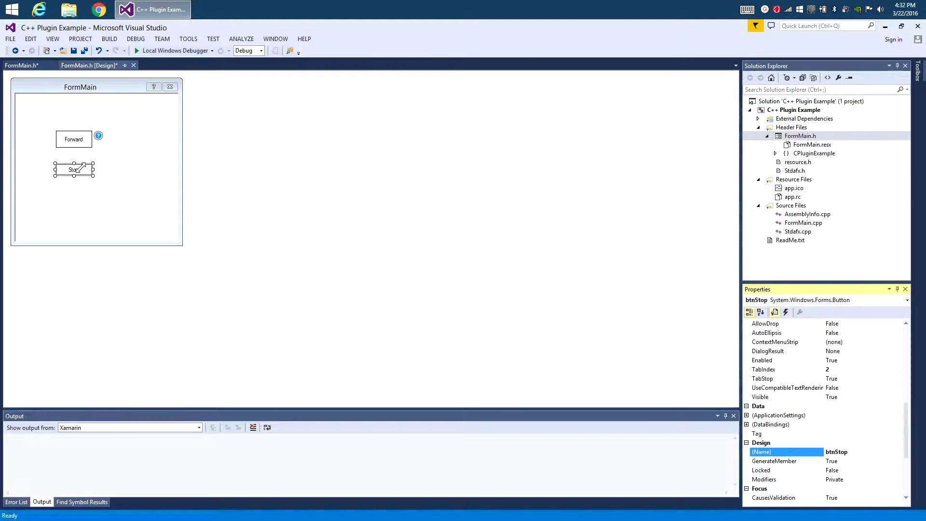
pyautogui.doubleClick(75, 170)
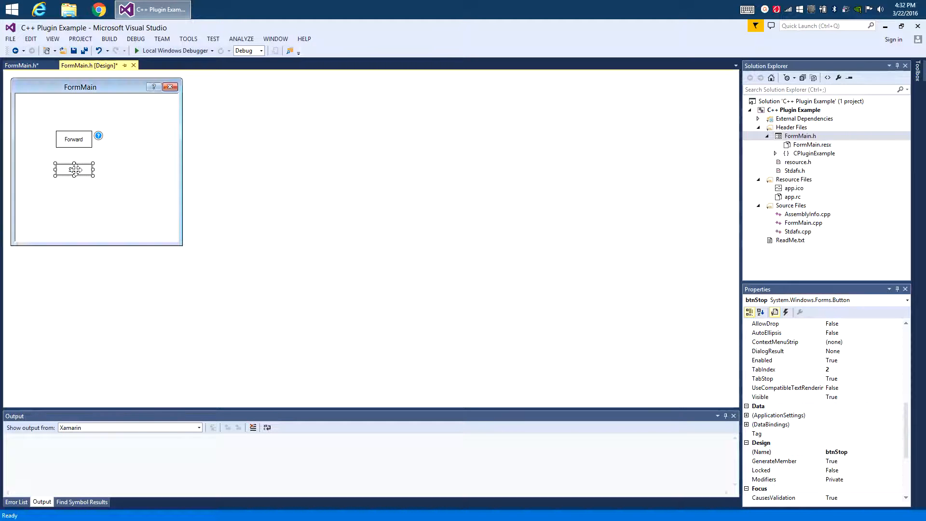
pyautogui.write('EZ_Builder::EZBManager')
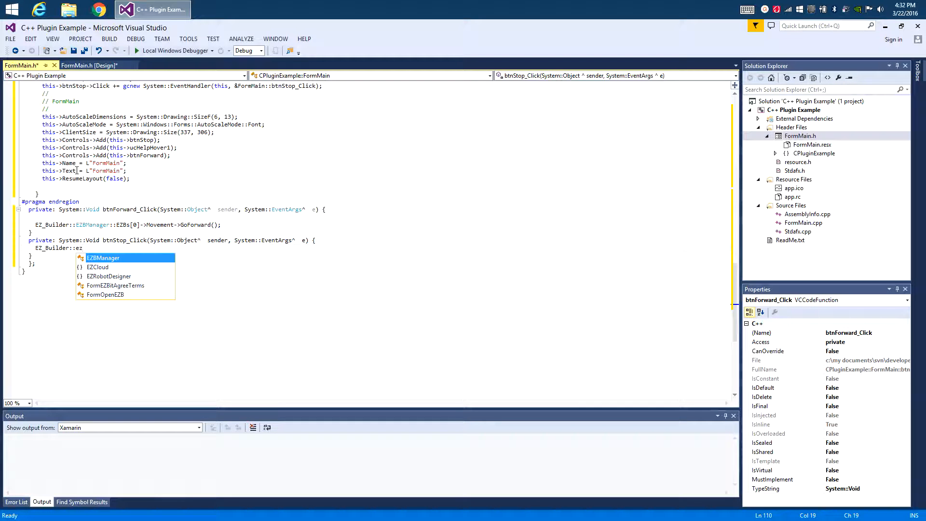
pyautogui.write('::EZBs')
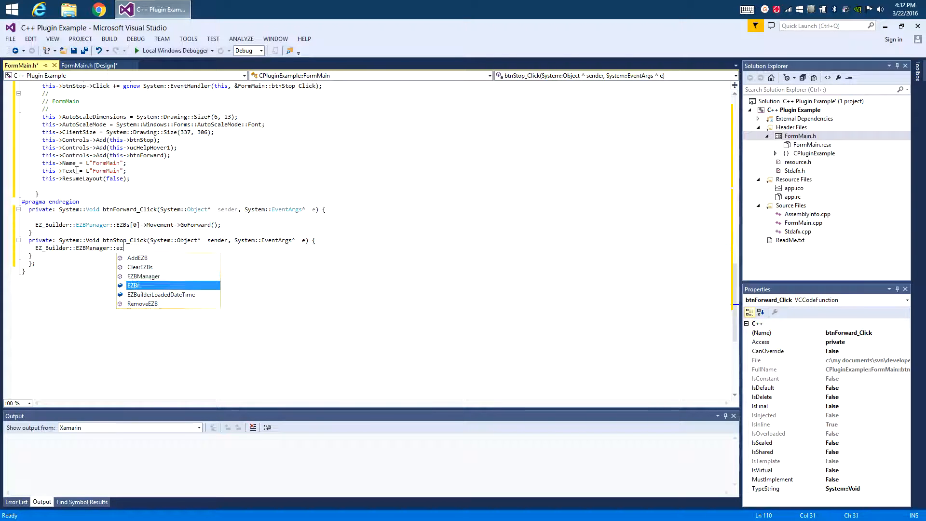
pyautogui.write('>Movement->GoStop();')
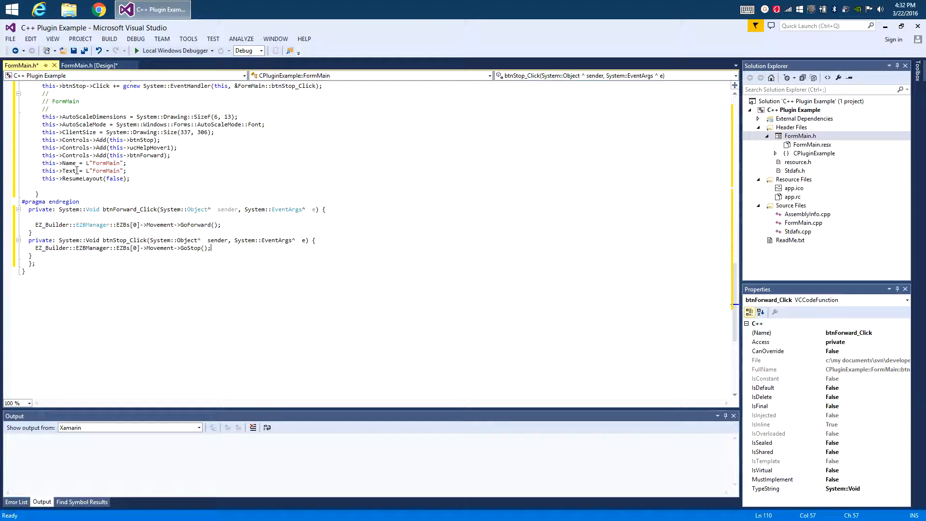
# - Finish the btnStop_Click GoStop() call on EZBs[0] and save FormMain.h
pyautogui.press('Return')
pyautogui.hotkey('ctrl', 's')
# - Enlarge FormMain in the designer by dragging its lower-right corner
pyautogui.click(86, 65)
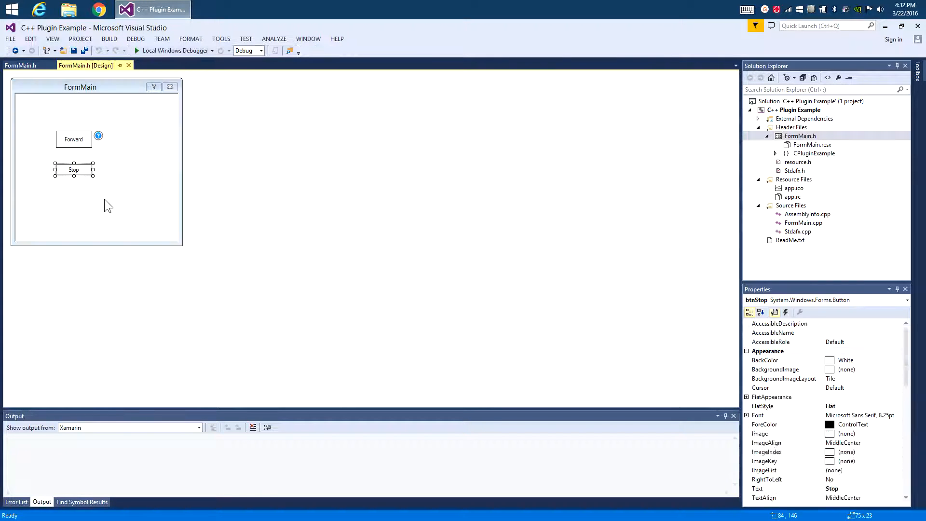
pyautogui.click(105, 199)
pyautogui.moveTo(183, 251); pyautogui.dragTo(247, 282)
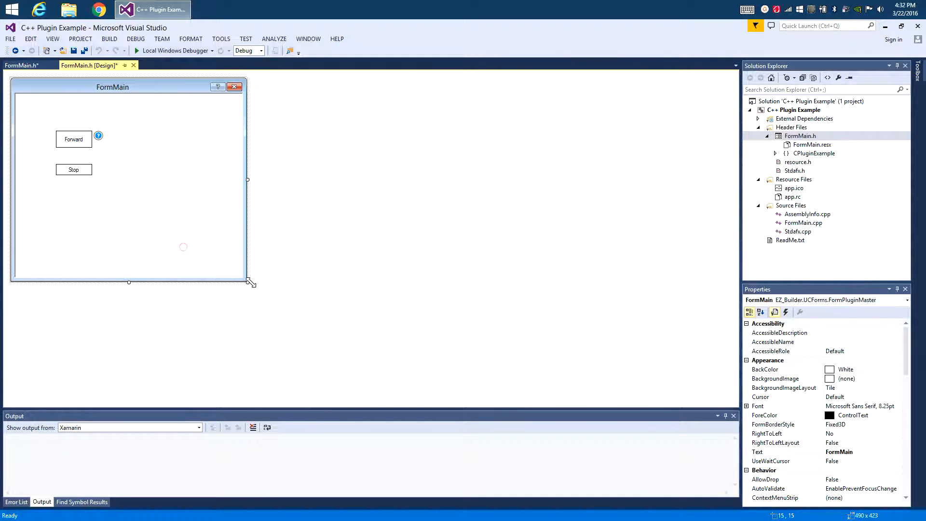
# - Add a flat UCPortButton captioned 'Select A Port' to the right of Forward and enlarge it
pyautogui.click(923, 119)
pyautogui.moveTo(909, 159); pyautogui.dragTo(908, 434)
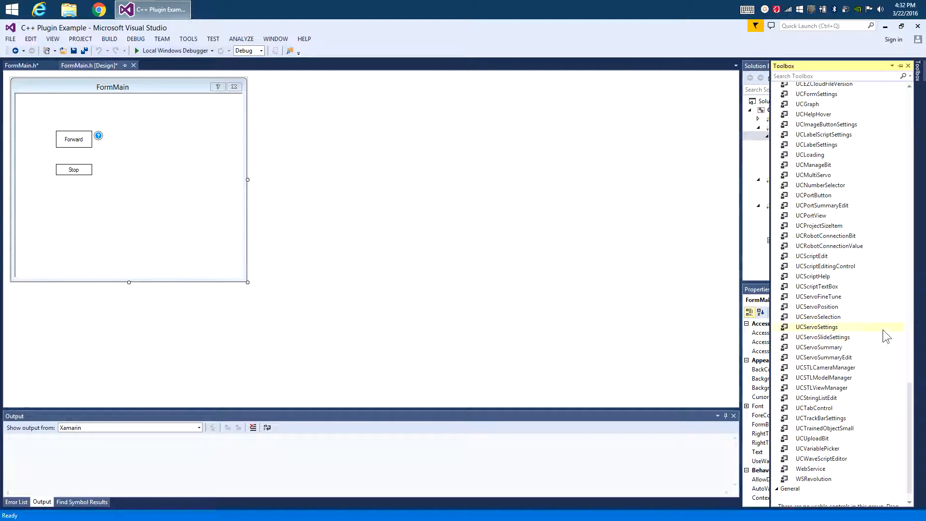
pyautogui.moveTo(909, 434); pyautogui.dragTo(910, 423)
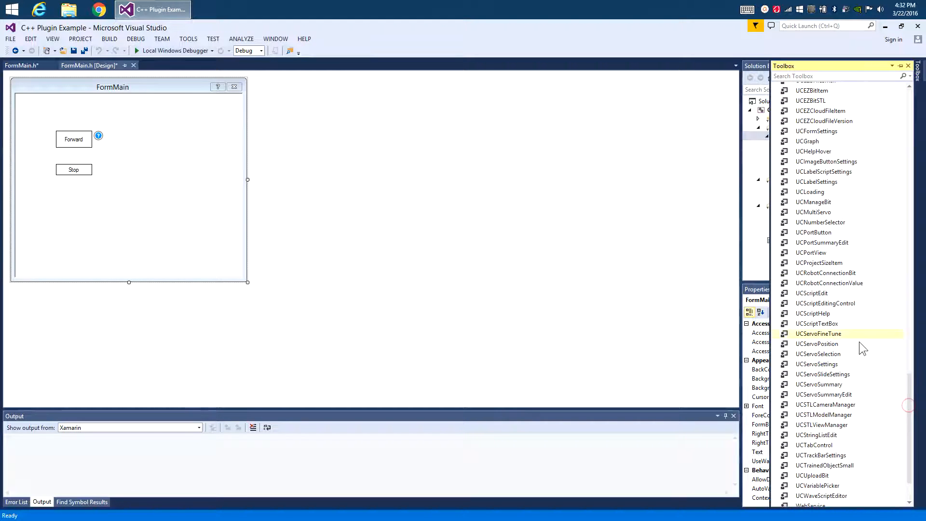
pyautogui.doubleClick(814, 233)
pyautogui.moveTo(33, 99); pyautogui.dragTo(165, 156)
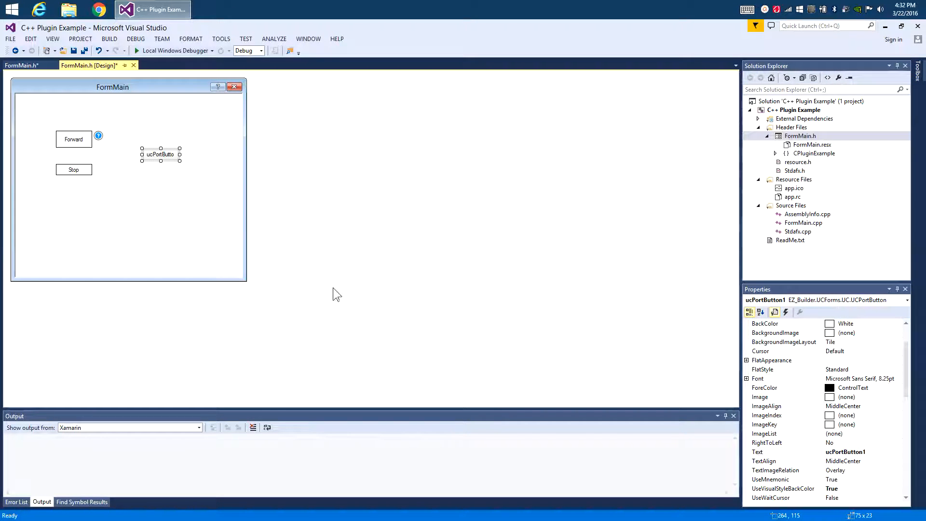
pyautogui.doubleClick(861, 369)
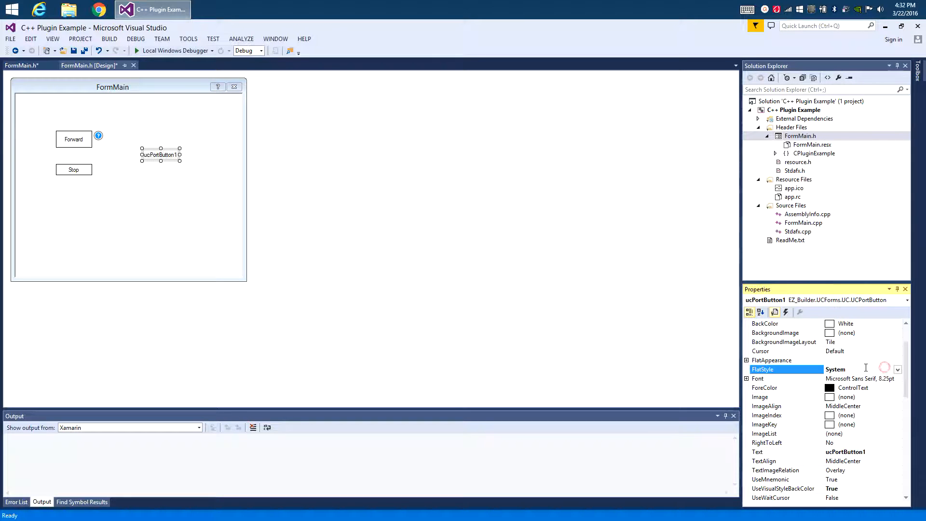
pyautogui.click(876, 453)
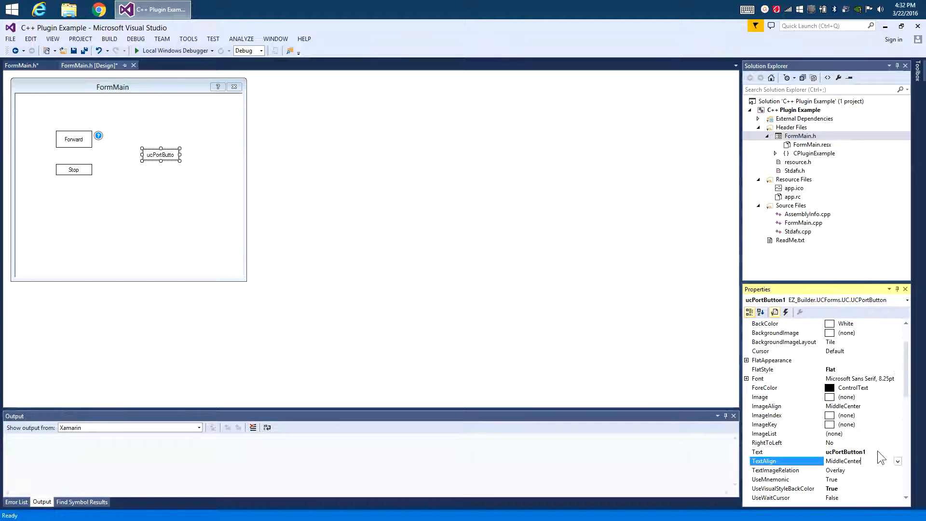
pyautogui.press('BackSpace')
pyautogui.press('BackSpace')
pyautogui.press('BackSpace')
pyautogui.press('BackSpace')
pyautogui.click(877, 451)
pyautogui.write('Sel')
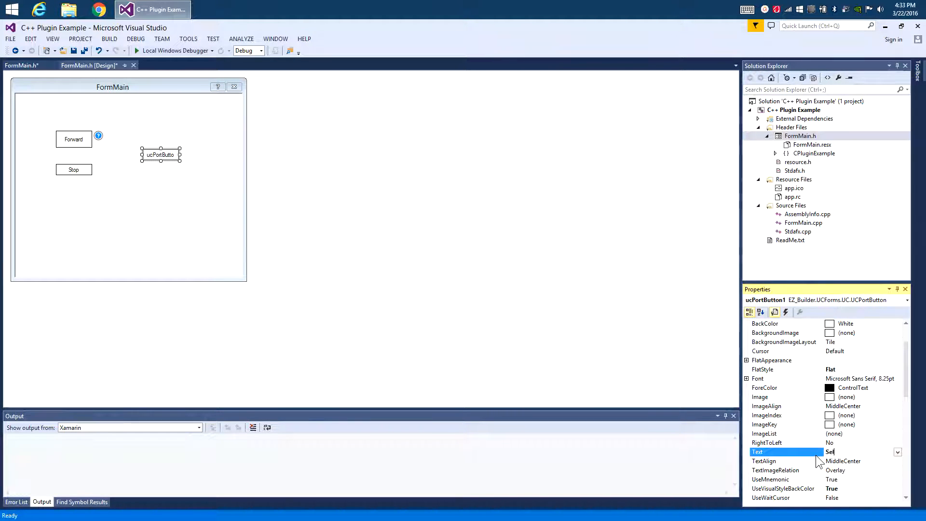
pyautogui.write('ect A Port')
pyautogui.moveTo(180, 160); pyautogui.dragTo(201, 175)
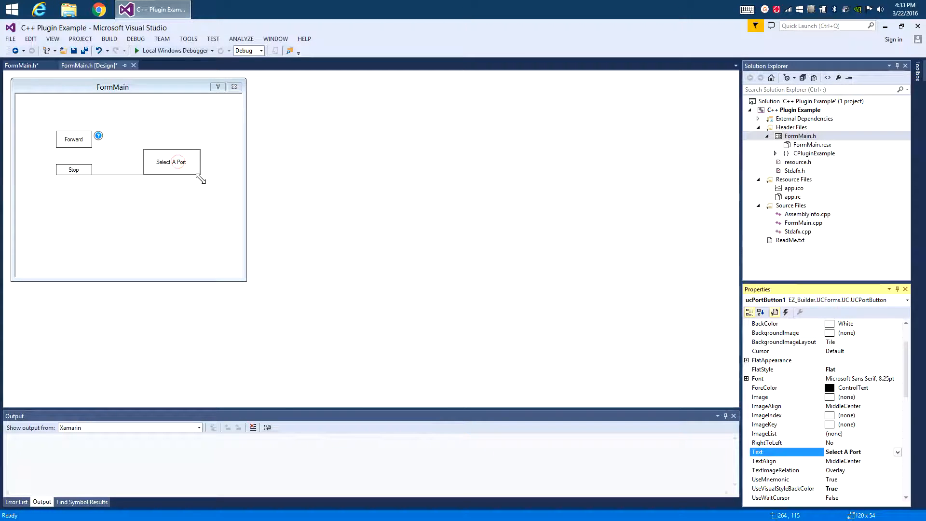
pyautogui.click(921, 72)
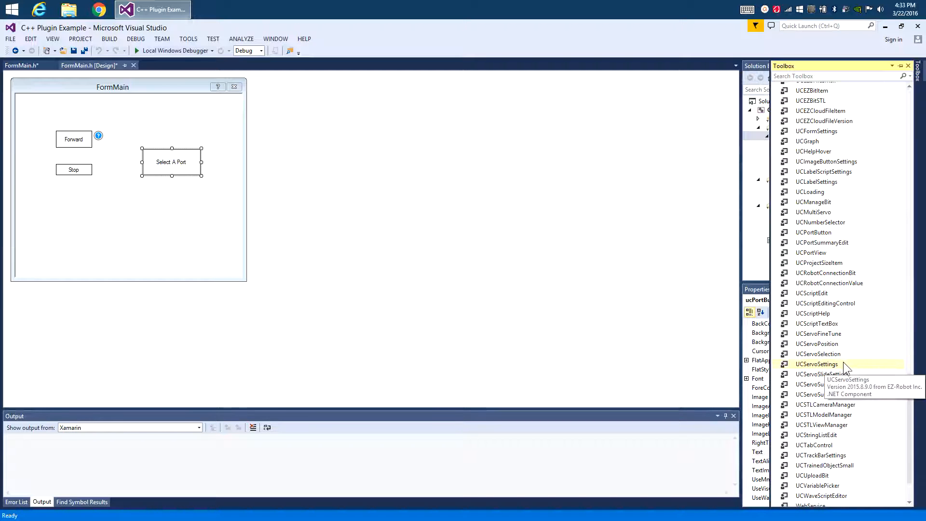
pyautogui.doubleClick(826, 343)
pyautogui.moveTo(173, 174); pyautogui.dragTo(176, 217)
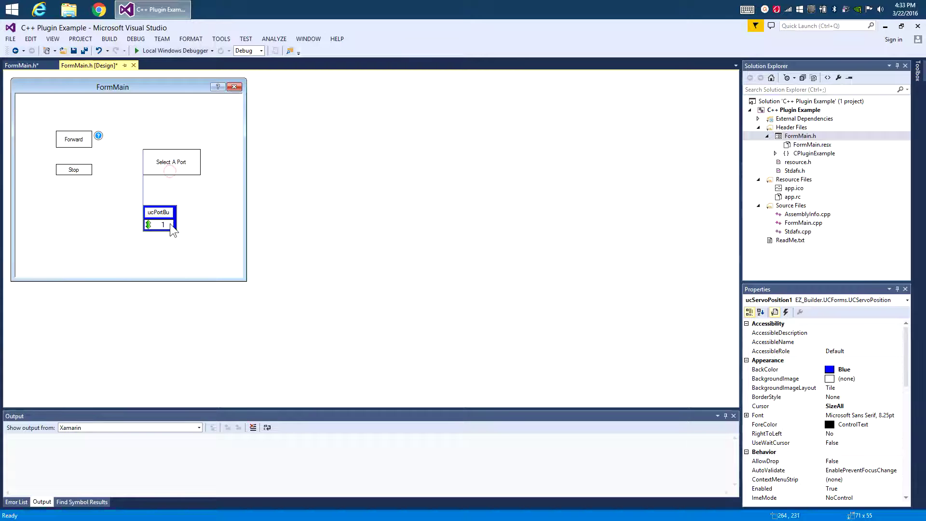
pyautogui.click(788, 312)
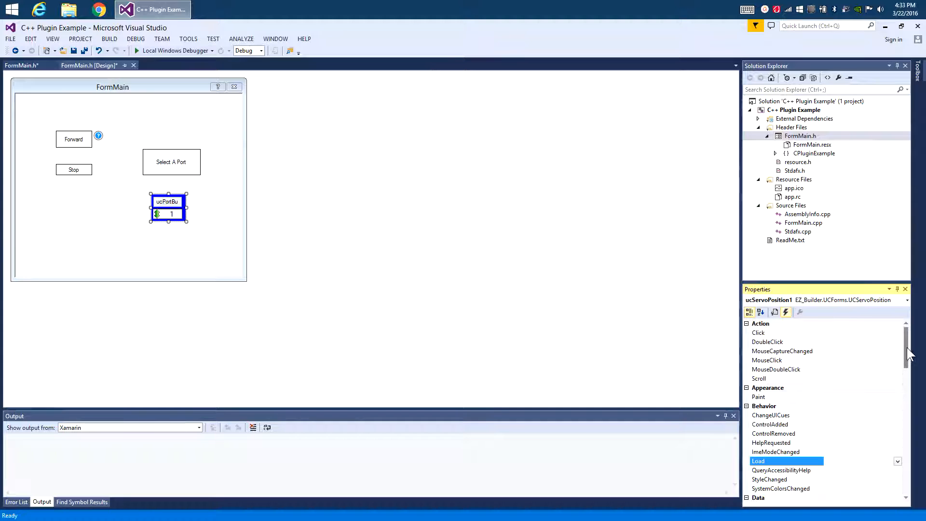
pyautogui.moveTo(908, 362); pyautogui.dragTo(909, 432)
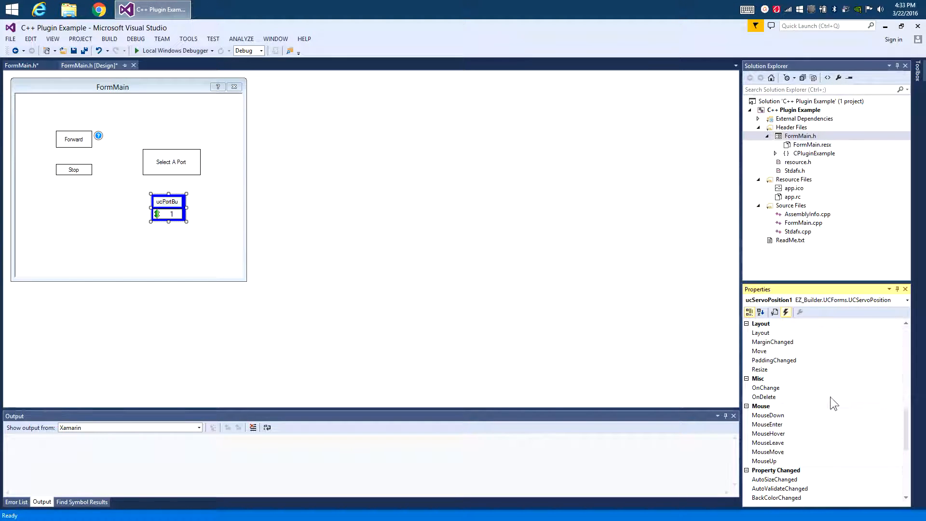
pyautogui.moveTo(909, 437); pyautogui.dragTo(909, 332)
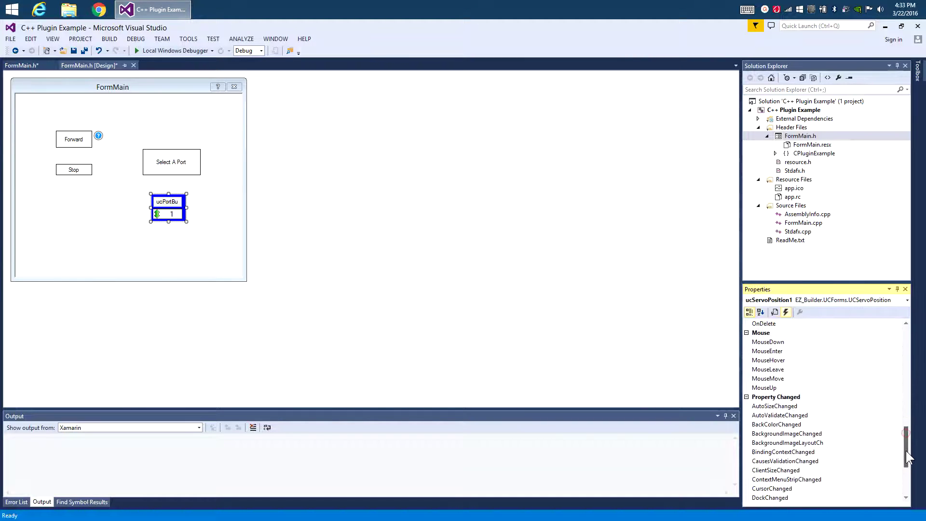
pyautogui.click(774, 312)
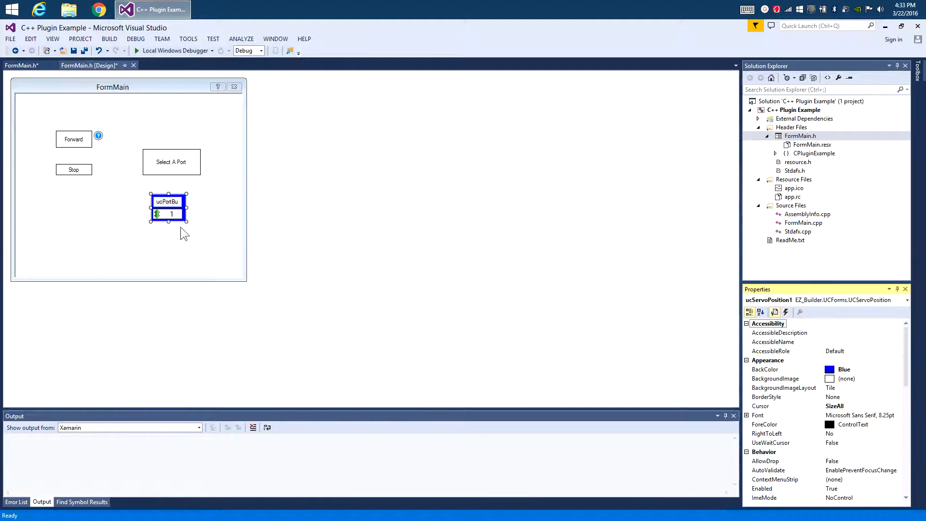
pyautogui.click(197, 263)
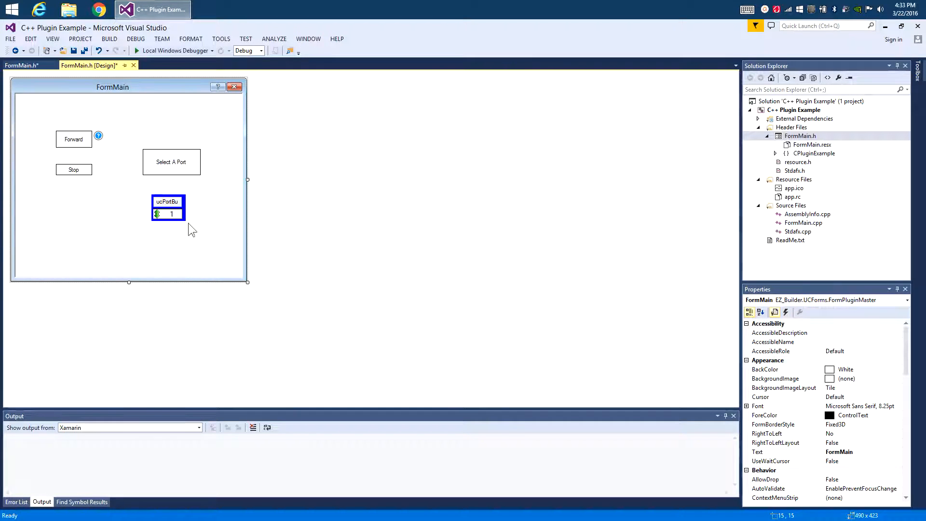
# - Build the solution successfully, then try F5 and dismiss the 'Unable to start program' error
pyautogui.click(110, 39)
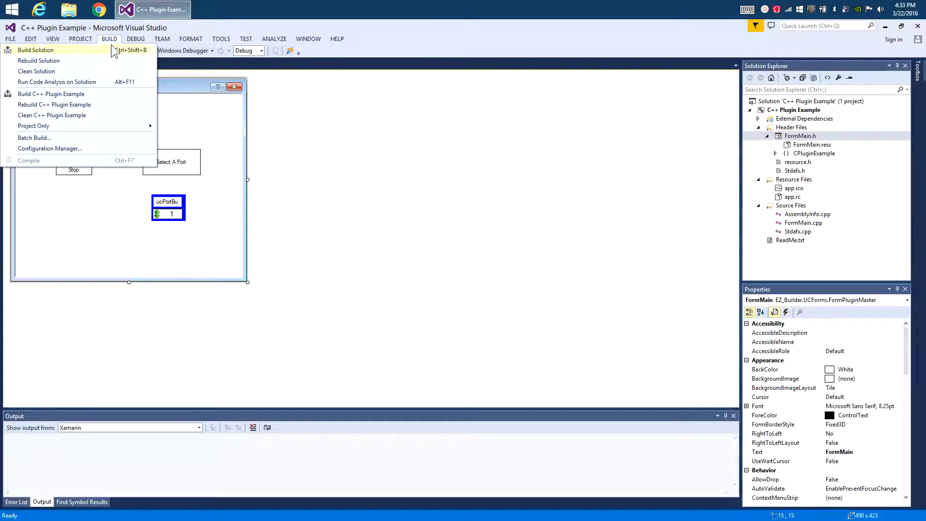
pyautogui.click(114, 52)
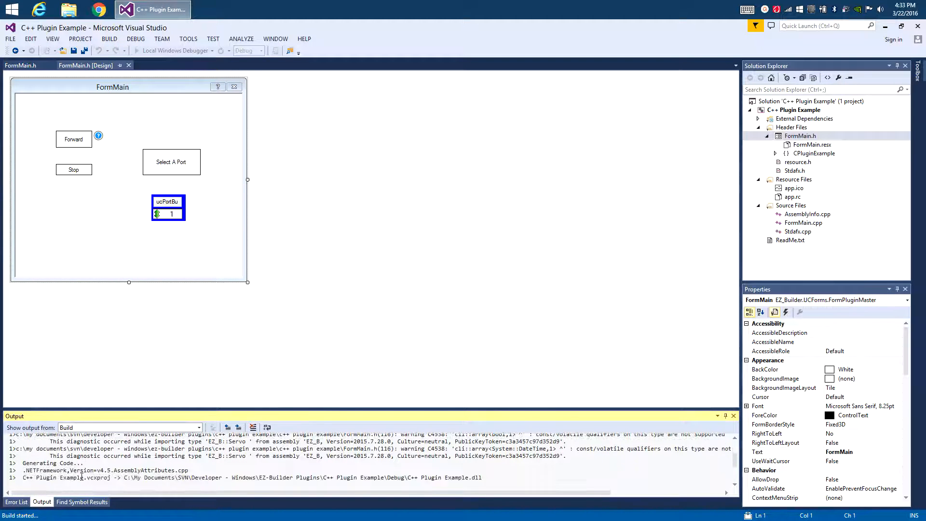
pyautogui.click(110, 39)
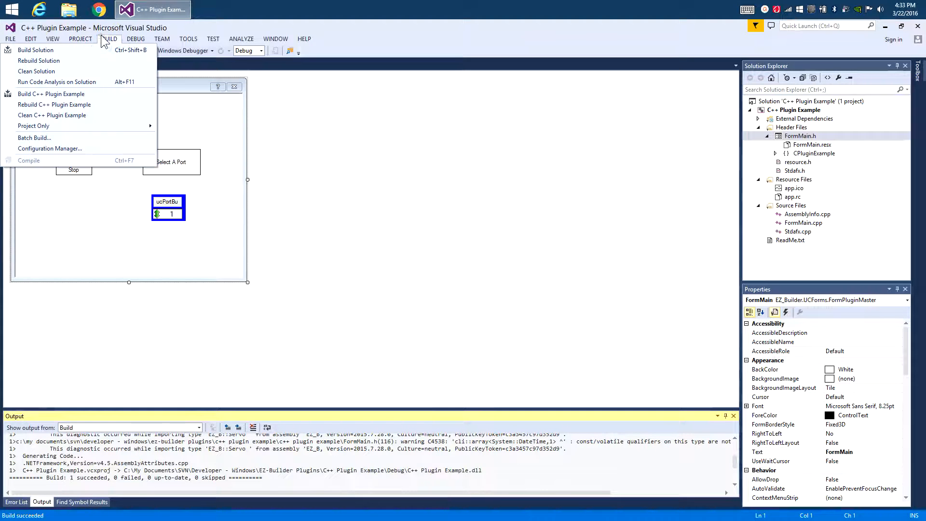
pyautogui.click(120, 225)
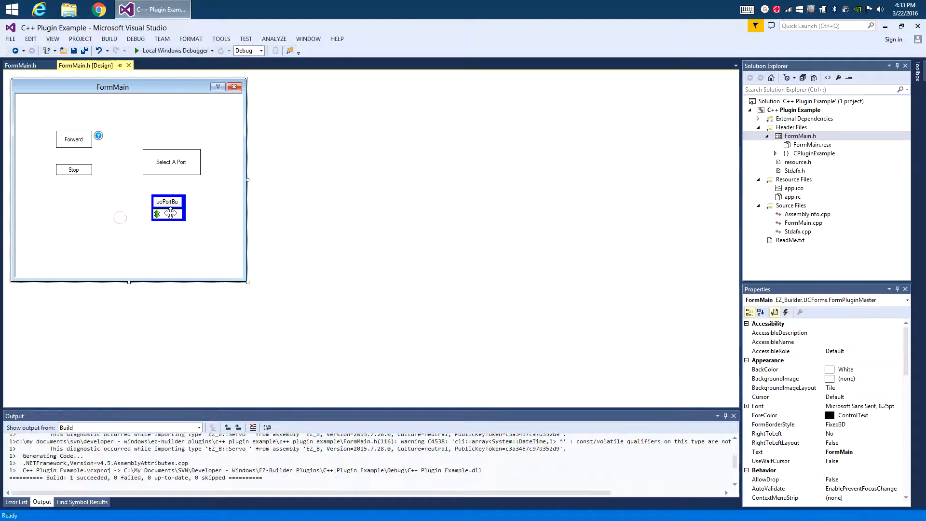
pyautogui.press('F5')
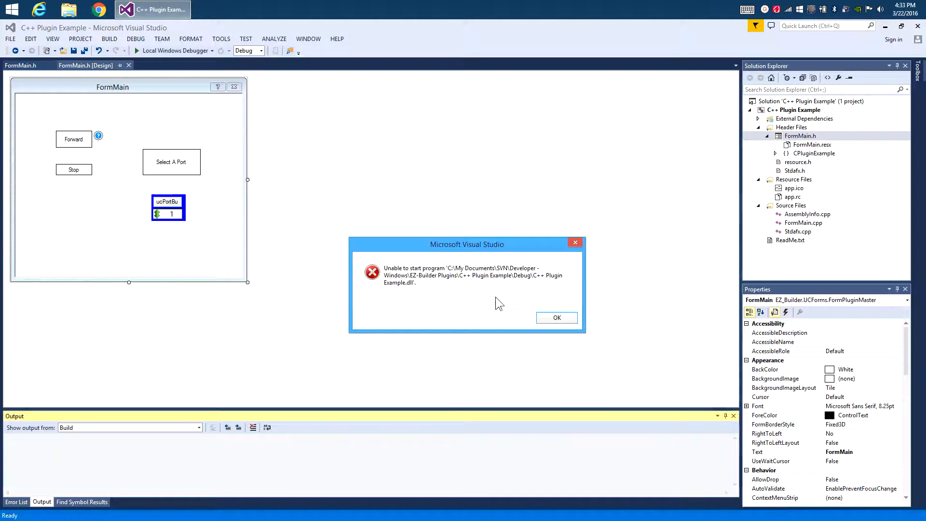
pyautogui.click(557, 318)
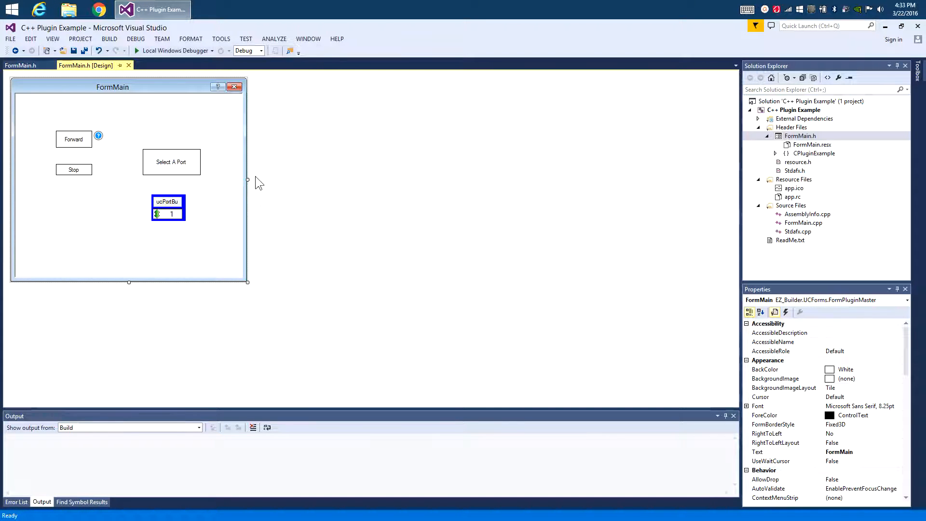
# - Browse to ez-robot.com in Chrome and go to Software > Plugins
pyautogui.click(101, 9)
pyautogui.click(127, 40)
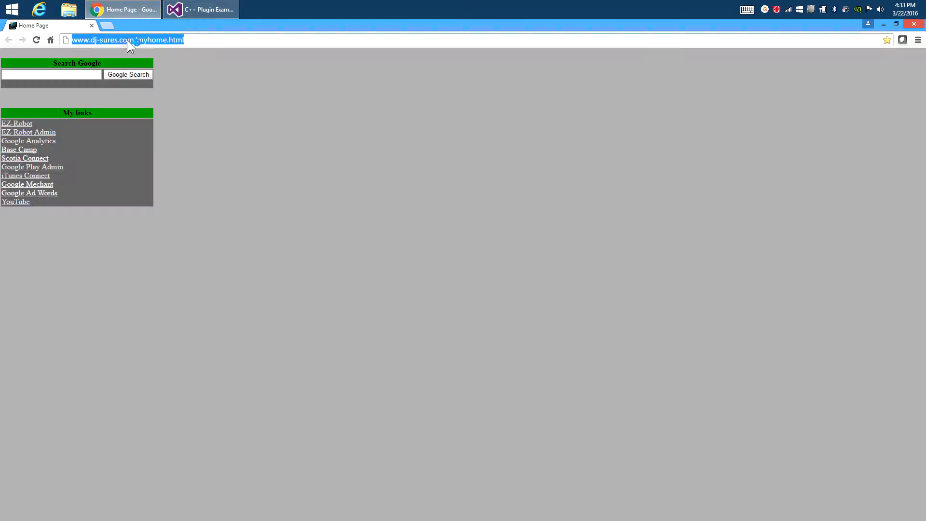
pyautogui.write('ez')
pyautogui.press('Return')
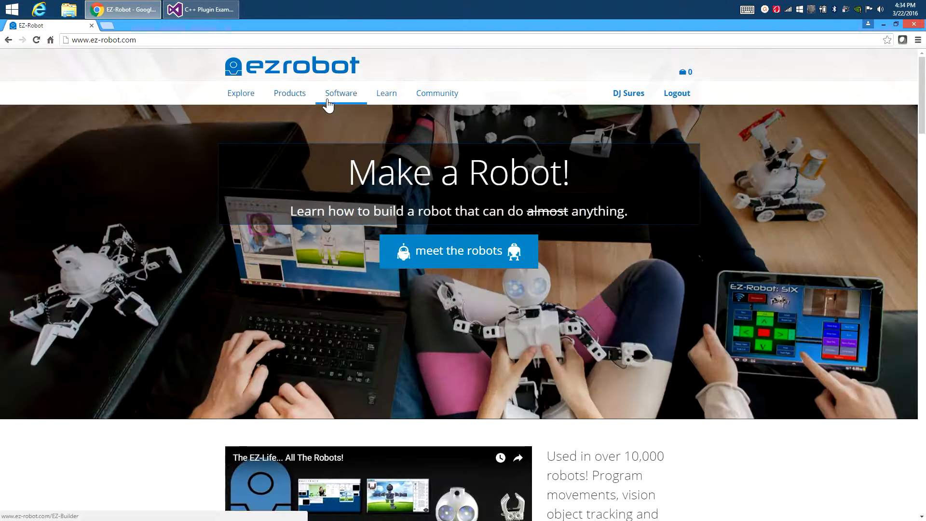
pyautogui.click(327, 102)
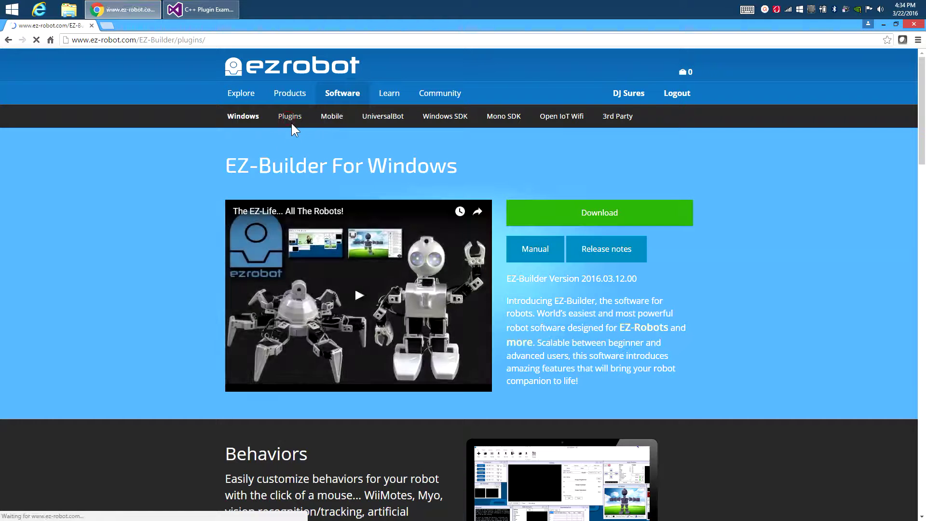
pyautogui.click(292, 123)
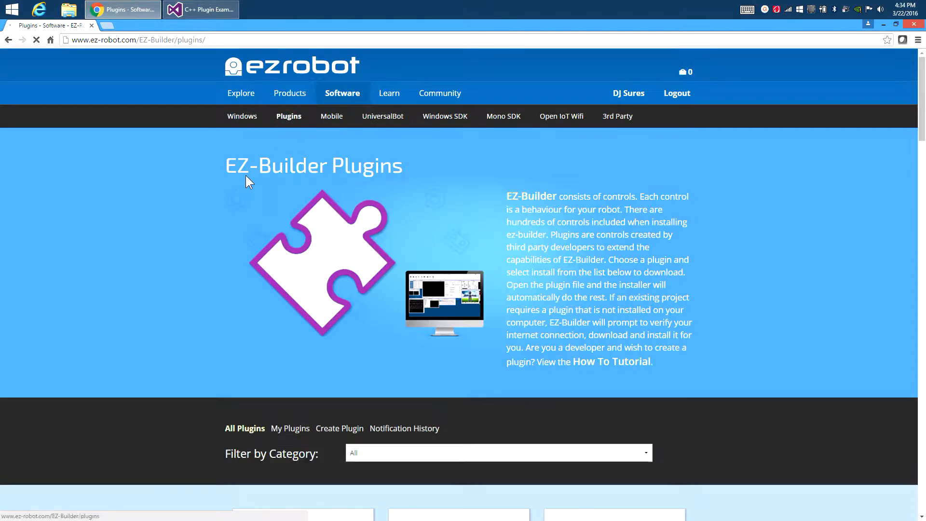
pyautogui.scroll(-3, 234, 208)
pyautogui.scroll(-1, 231, 205)
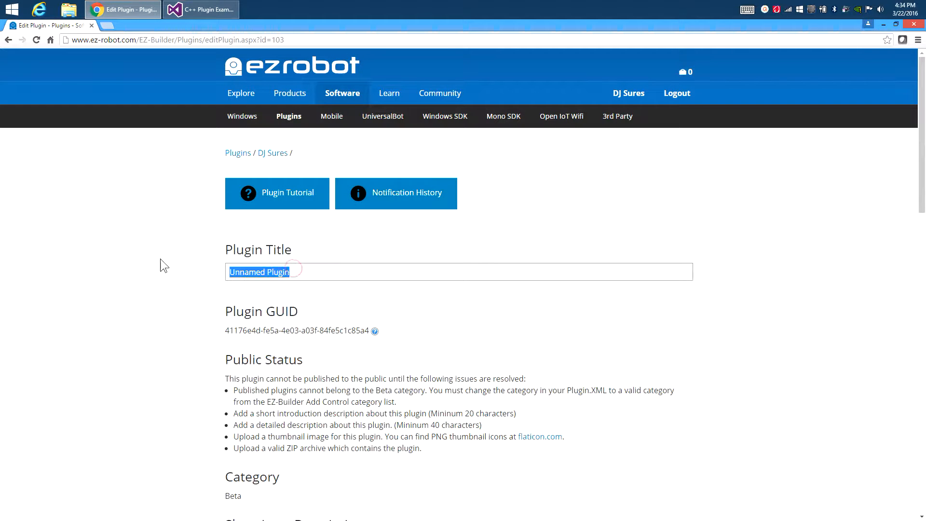
pyautogui.write('C++ E')
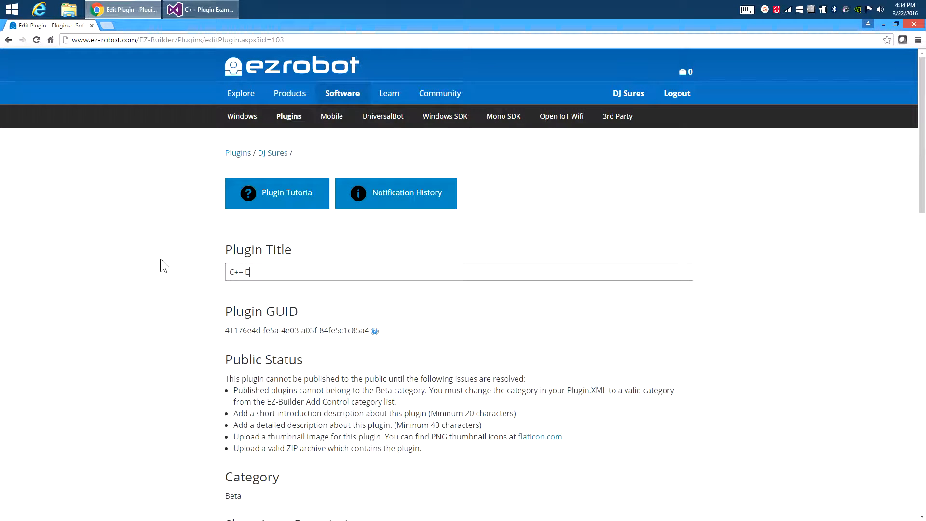
# - Title the plugin 'C++ Plugin Example' and save its details
pyautogui.press('BackSpace')
pyautogui.write('Pl')
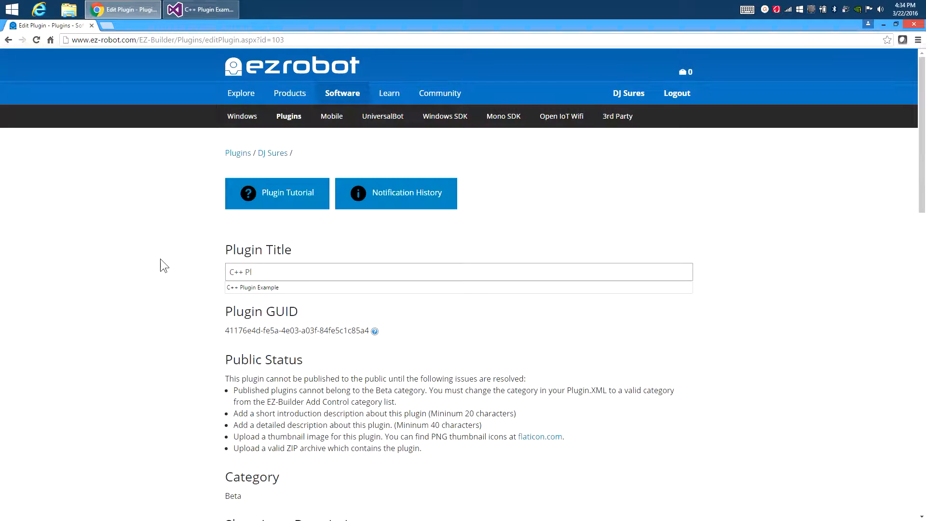
pyautogui.write('lug')
pyautogui.press('BackSpace')
pyautogui.press('BackSpace')
pyautogui.write('ugin Example')
pyautogui.click(160, 258)
pyautogui.scroll(-4, 173, 277)
pyautogui.scroll(-3, 183, 295)
pyautogui.scroll(-3, 183, 295)
pyautogui.scroll(4, 224, 265)
pyautogui.scroll(4, 223, 265)
pyautogui.scroll(3, 223, 265)
pyautogui.scroll(-5, 218, 282)
pyautogui.scroll(-6, 210, 287)
pyautogui.scroll(-3, 209, 287)
pyautogui.scroll(-3, 242, 336)
pyautogui.scroll(-2, 362, 326)
pyautogui.scroll(2, 424, 330)
pyautogui.scroll(2, 331, 300)
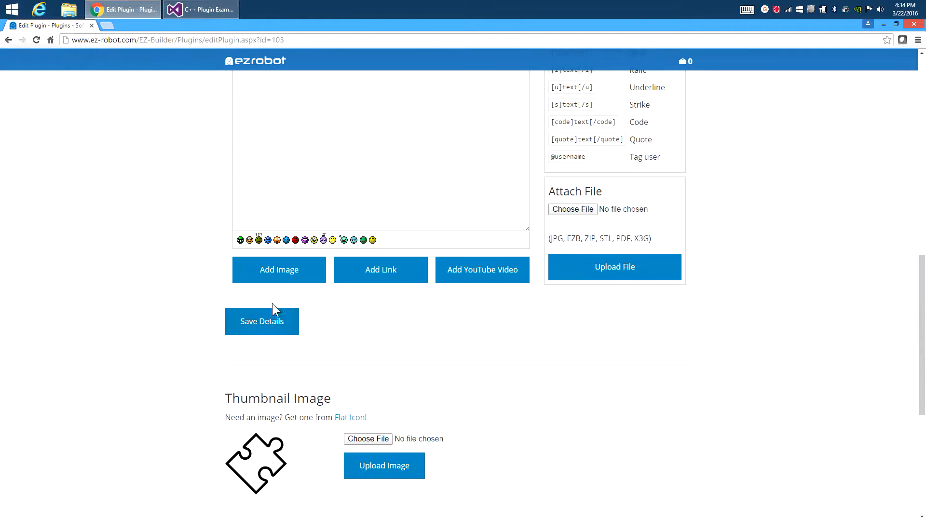
pyautogui.click(263, 320)
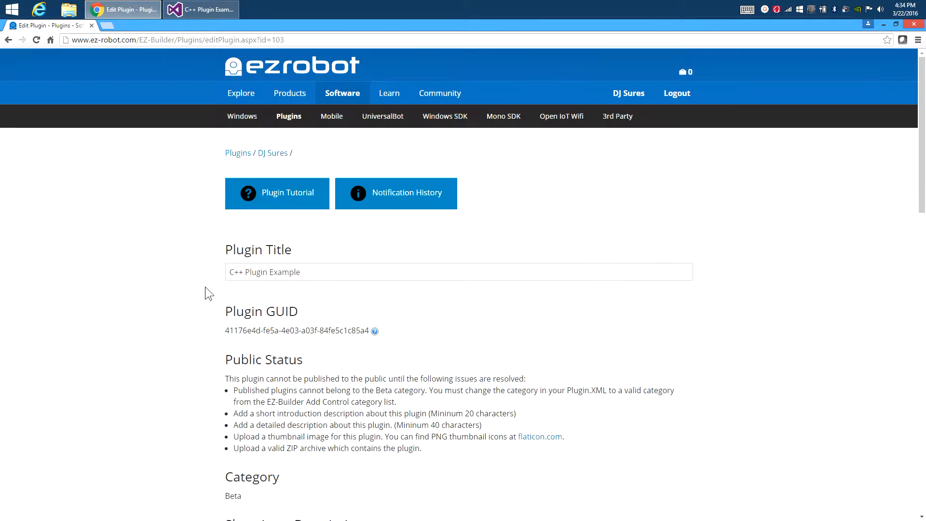
# - From the DJ Sures plugin list, view C++ Plugin Example details and download its plugin.xml
pyautogui.click(271, 152)
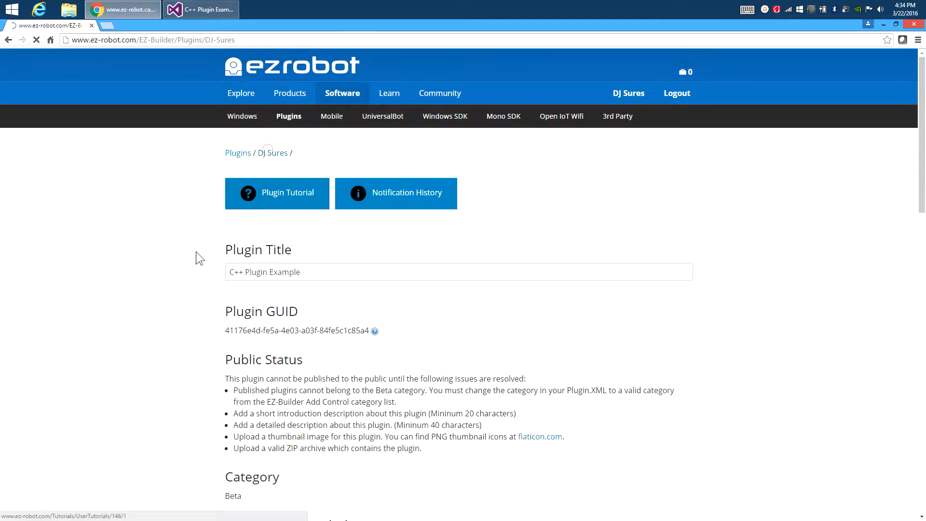
pyautogui.scroll(-3, 182, 262)
pyautogui.scroll(-2, 182, 263)
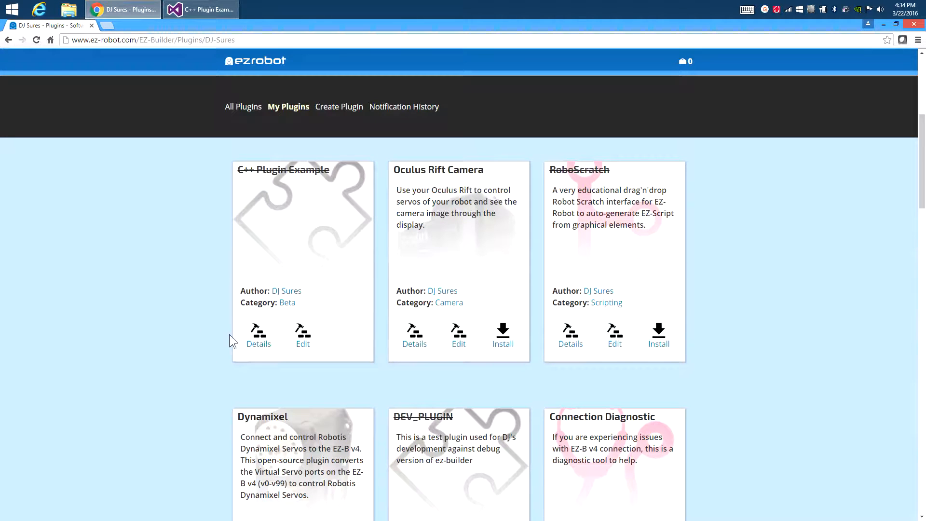
pyautogui.click(257, 344)
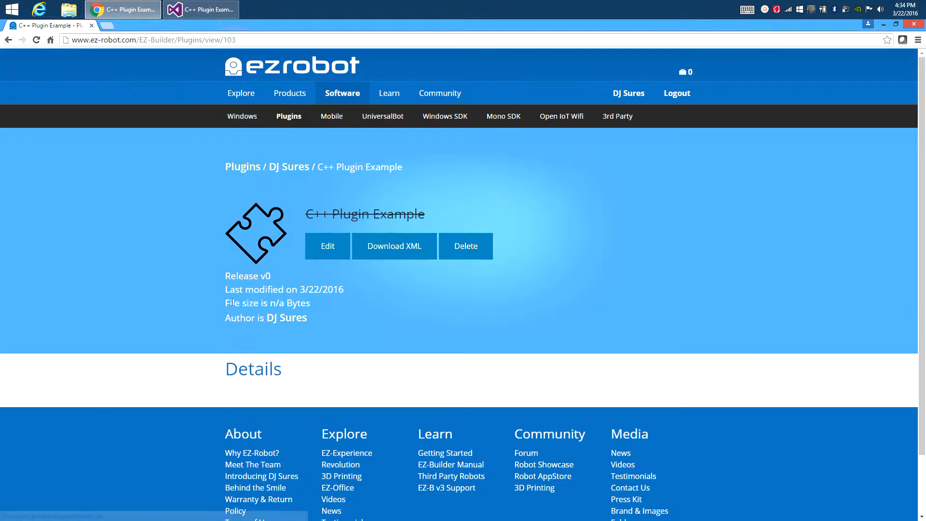
pyautogui.click(395, 253)
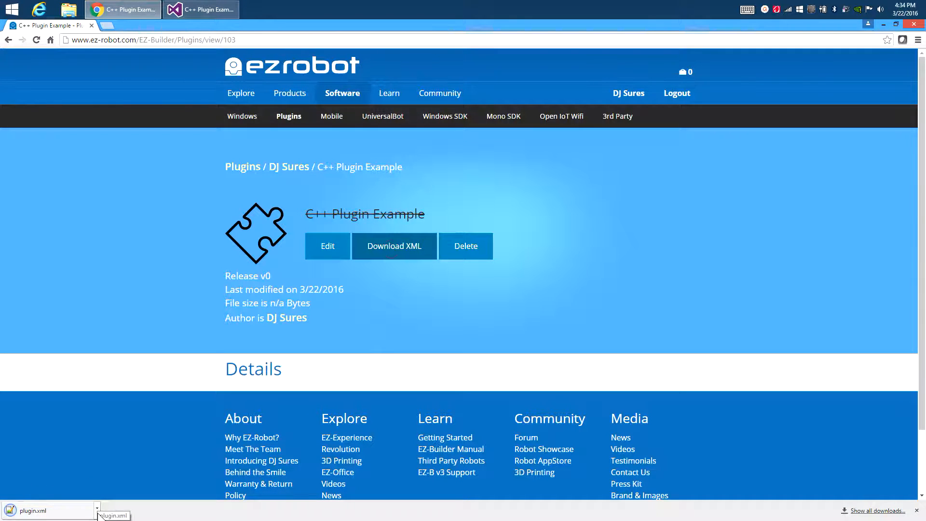
# - View the downloaded plugin.xml in Notepad++ and copy the GUID value on line 7
pyautogui.click(50, 510)
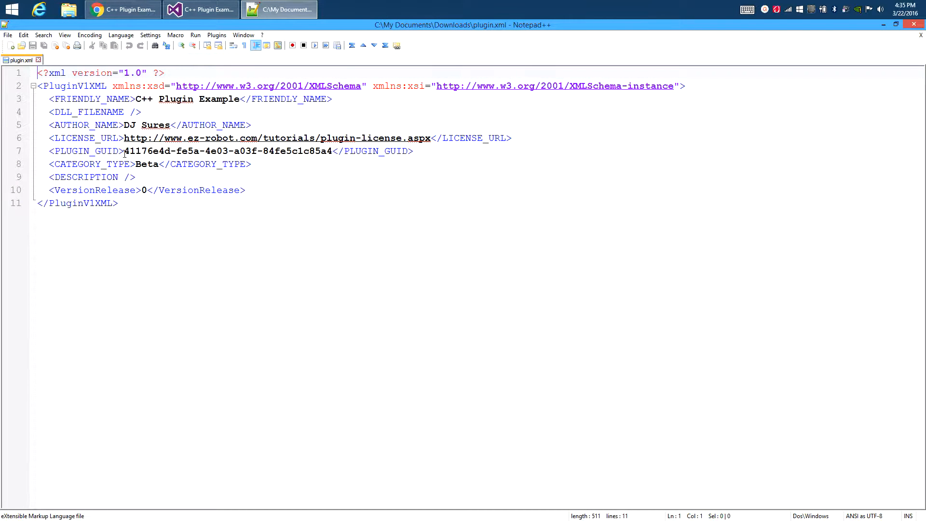
pyautogui.moveTo(124, 150); pyautogui.dragTo(329, 154)
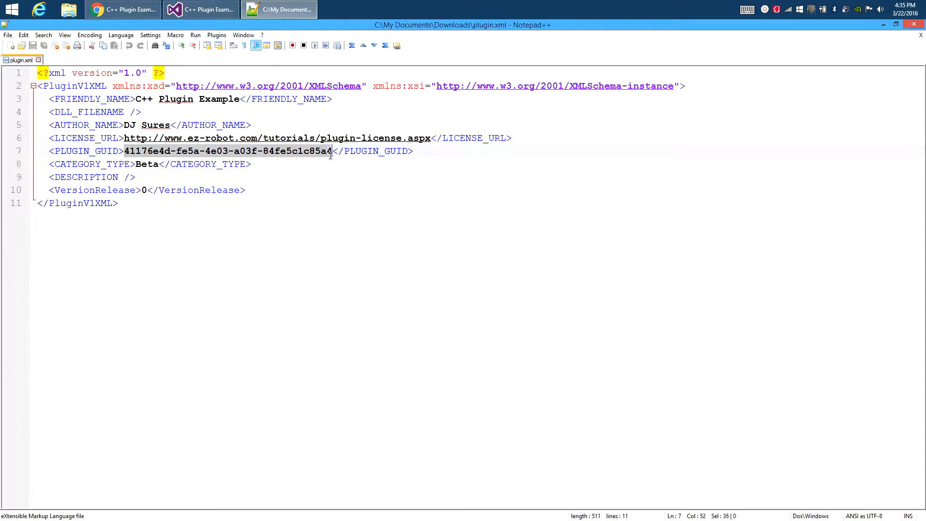
pyautogui.rightClick(287, 152)
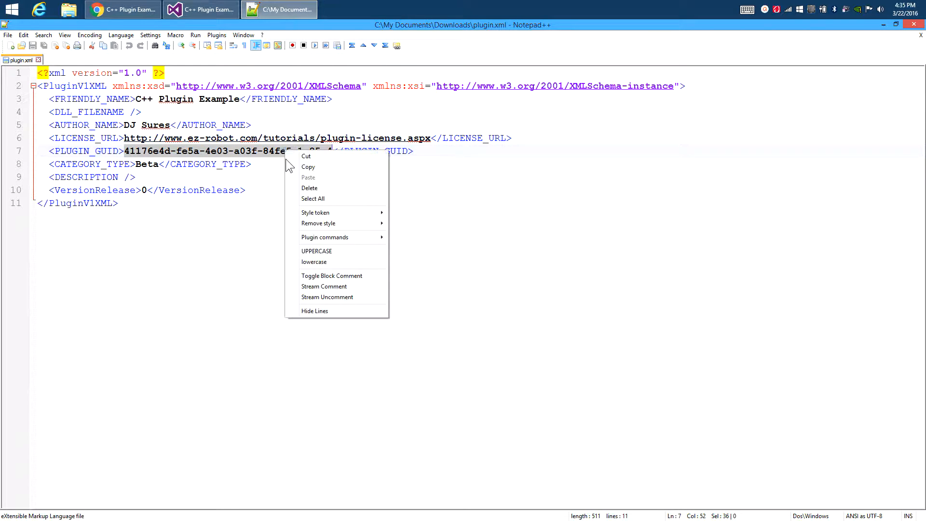
pyautogui.click(326, 167)
pyautogui.click(271, 266)
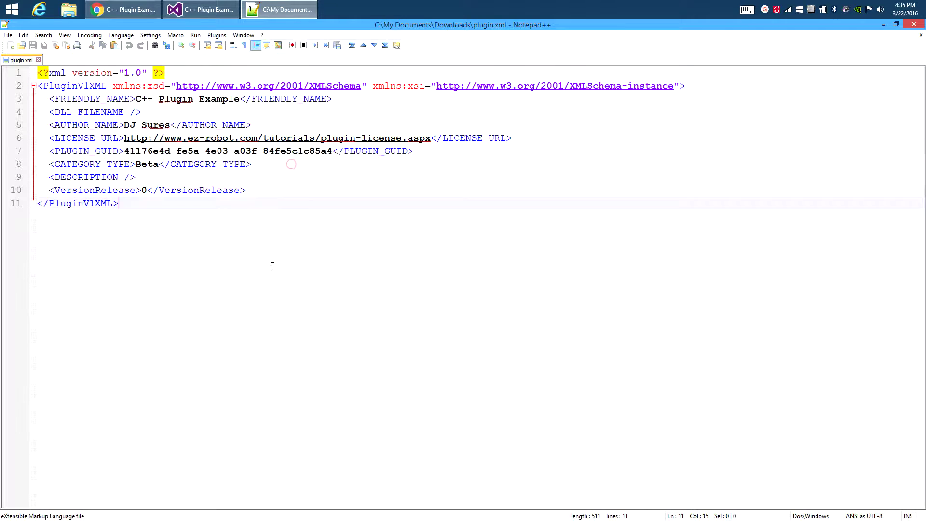
# - Browse File Explorer to C:\Users\Public\Documents\EZ-Builder\Plugins
pyautogui.click(79, 8)
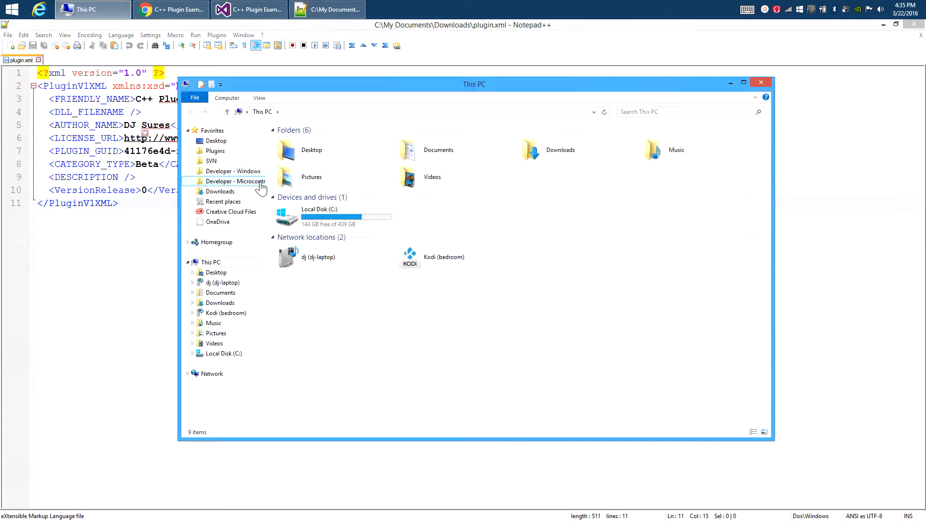
pyautogui.doubleClick(310, 215)
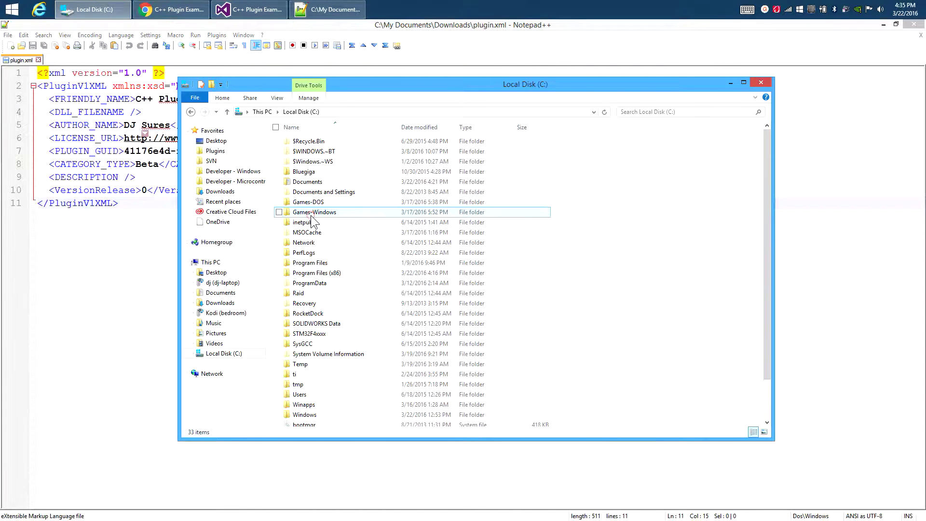
pyautogui.doubleClick(299, 394)
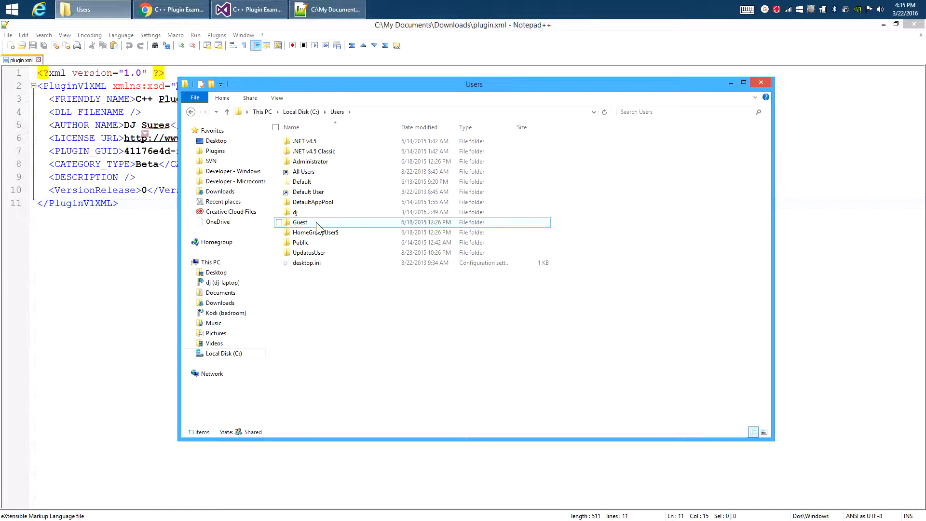
pyautogui.doubleClick(315, 243)
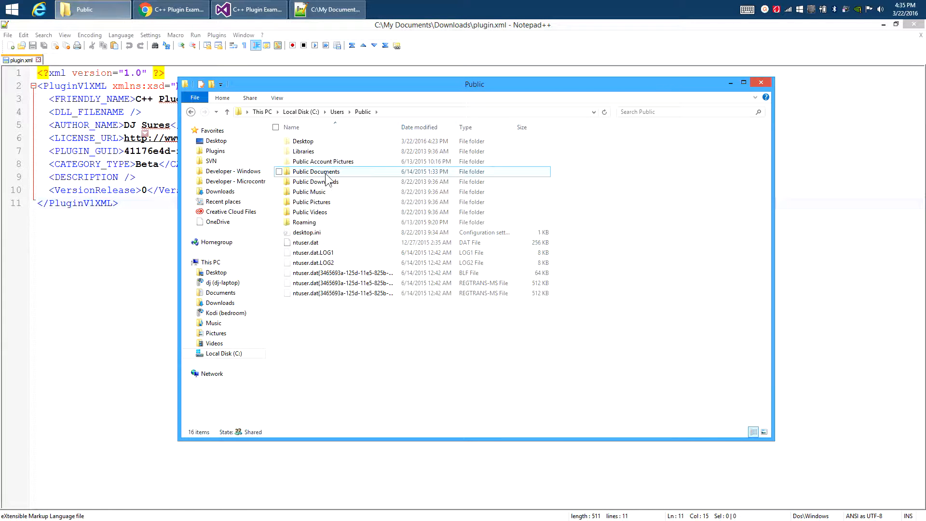
pyautogui.doubleClick(325, 173)
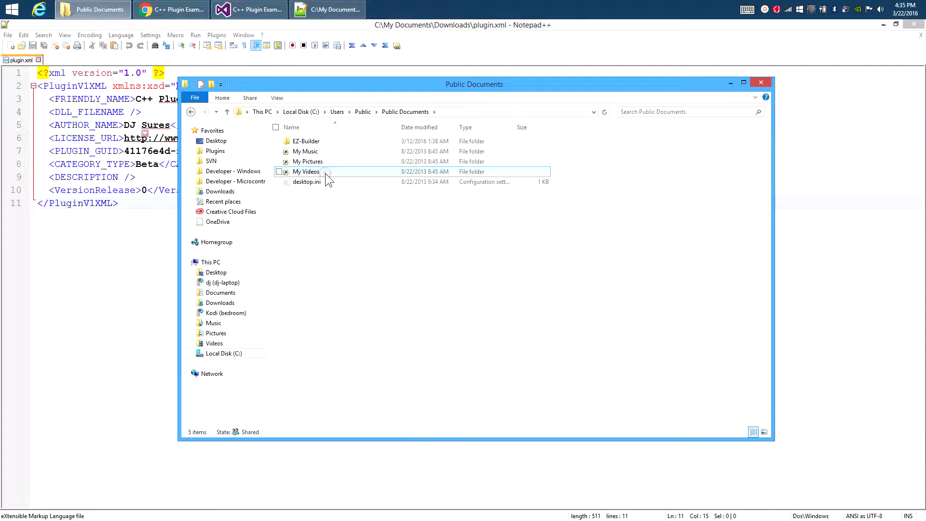
pyautogui.doubleClick(306, 141)
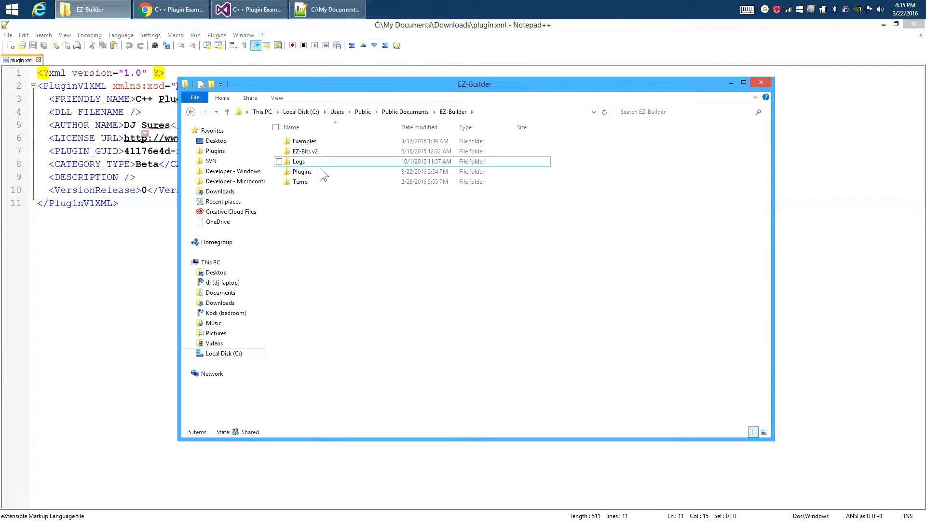
pyautogui.doubleClick(302, 171)
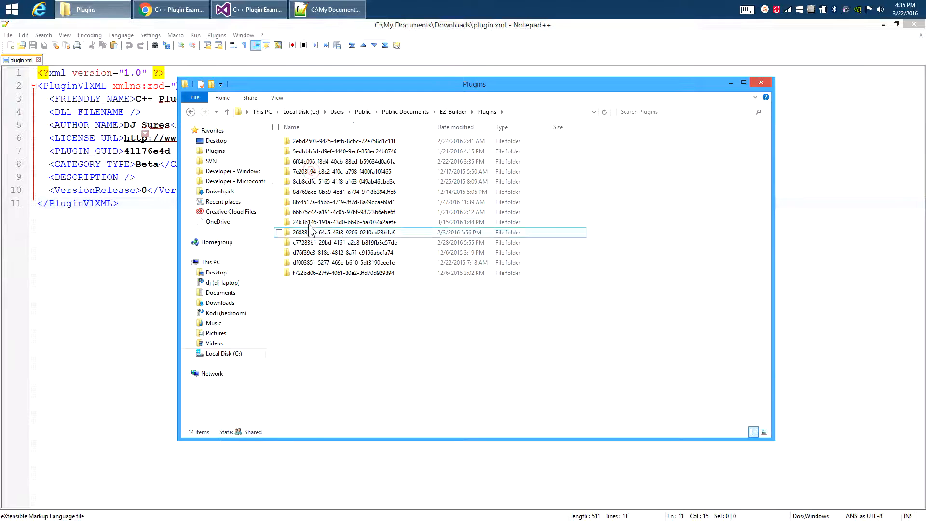
# - Create a folder named 41176e4d-fe5a-4e03-a03f-84fe5c1c85a4 there and enter it
pyautogui.rightClick(320, 306)
pyautogui.moveTo(264, 445)
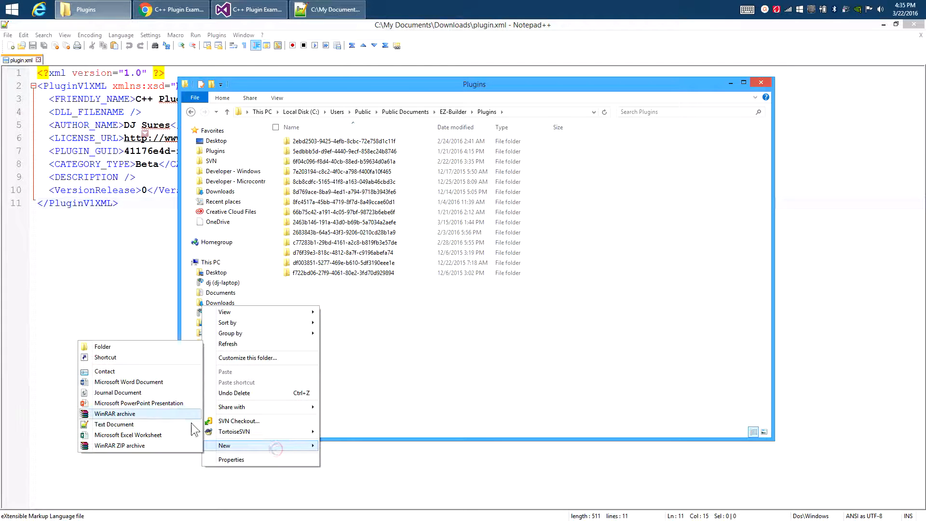
pyautogui.click(102, 346)
pyautogui.hotkey('ctrl', 'v')
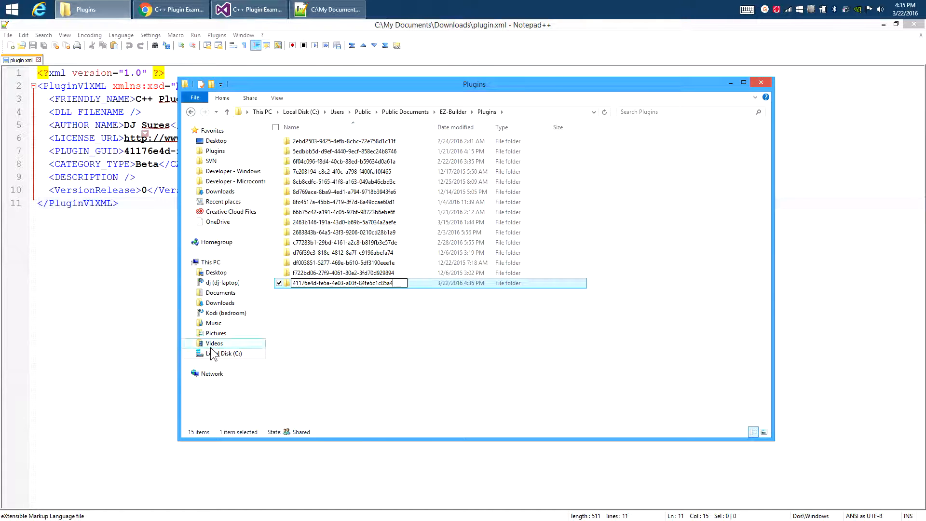
pyautogui.press('Return')
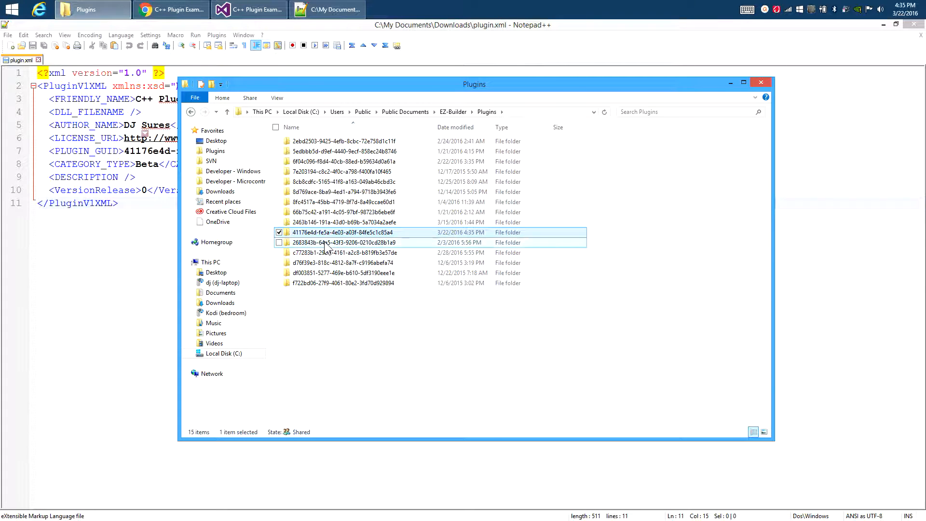
pyautogui.doubleClick(326, 233)
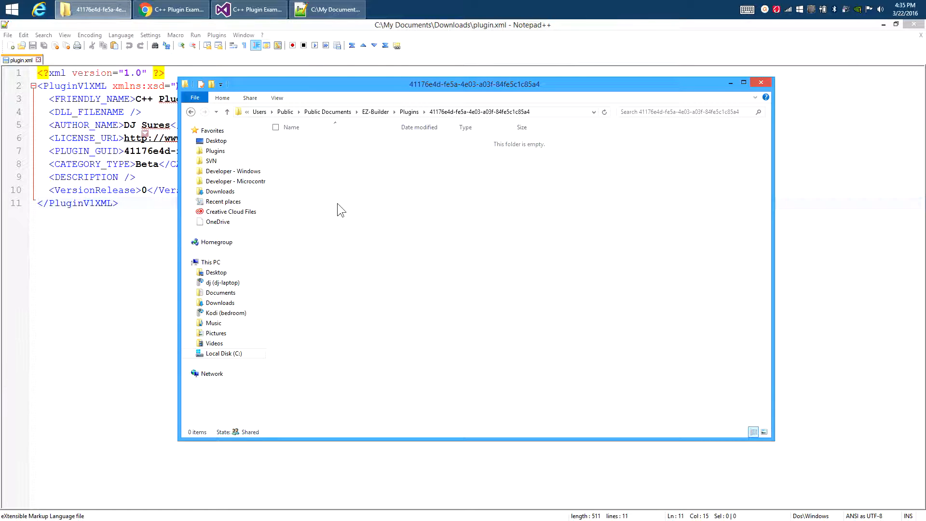
# - In plugin.xml, remove the self-closing slash so <DLL_FILENAME> becomes an opening tag
pyautogui.click(98, 236)
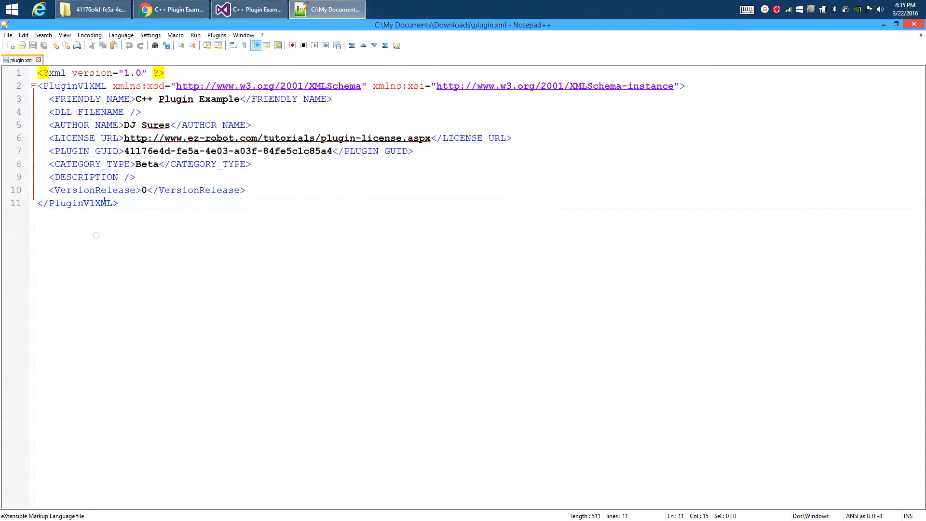
pyautogui.click(134, 111)
pyautogui.press('BackSpace')
pyautogui.press('BackSpace')
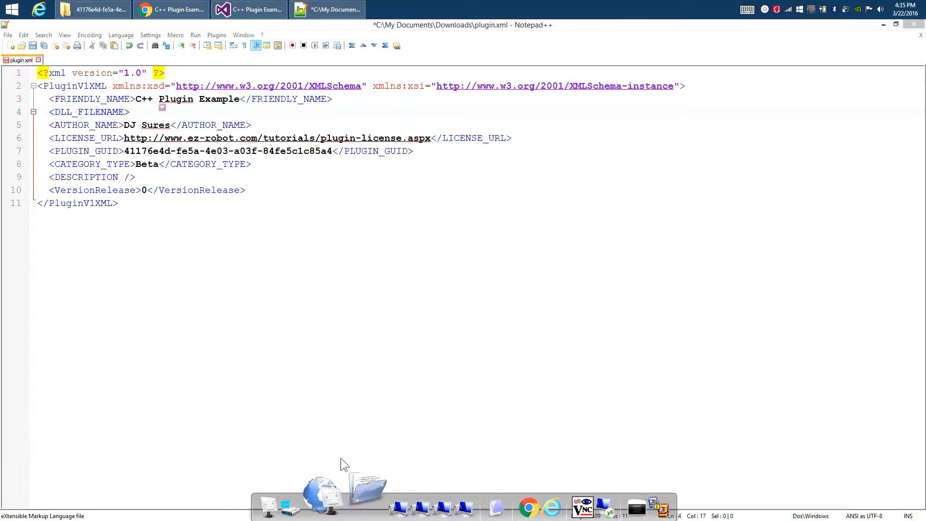
# - Navigate Documents > SVN > Developer - Windows > EZ-Builder Plugins > C++ Plugin Example > Debug
pyautogui.click(365, 485)
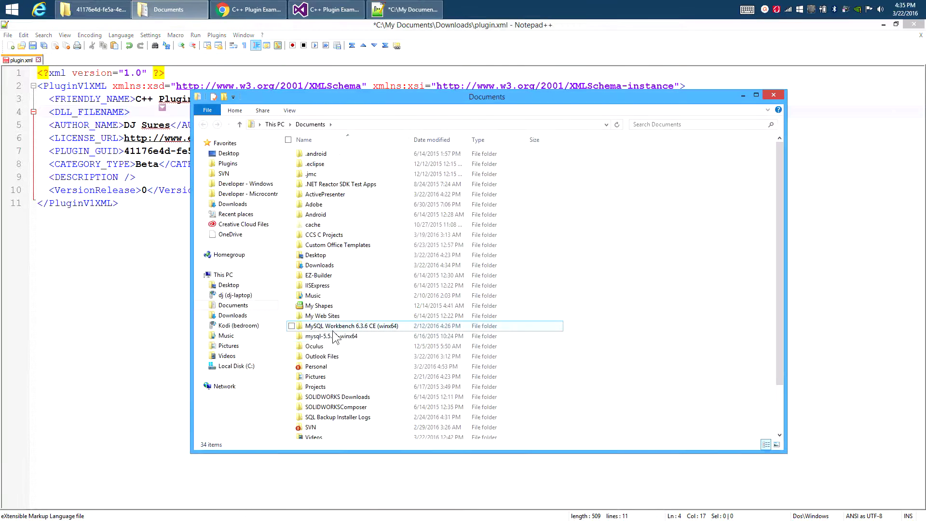
pyautogui.doubleClick(324, 428)
pyautogui.doubleClick(343, 257)
pyautogui.click(348, 247)
pyautogui.doubleClick(347, 246)
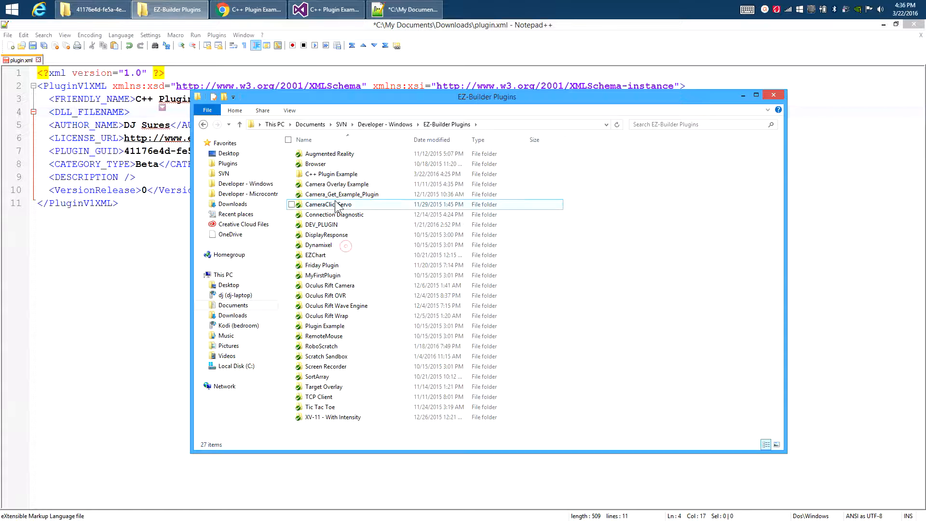
pyautogui.doubleClick(337, 174)
pyautogui.doubleClick(336, 164)
# - Copy the file name 'C++ Plugin Example.dll' from its rename box
pyautogui.click(337, 154)
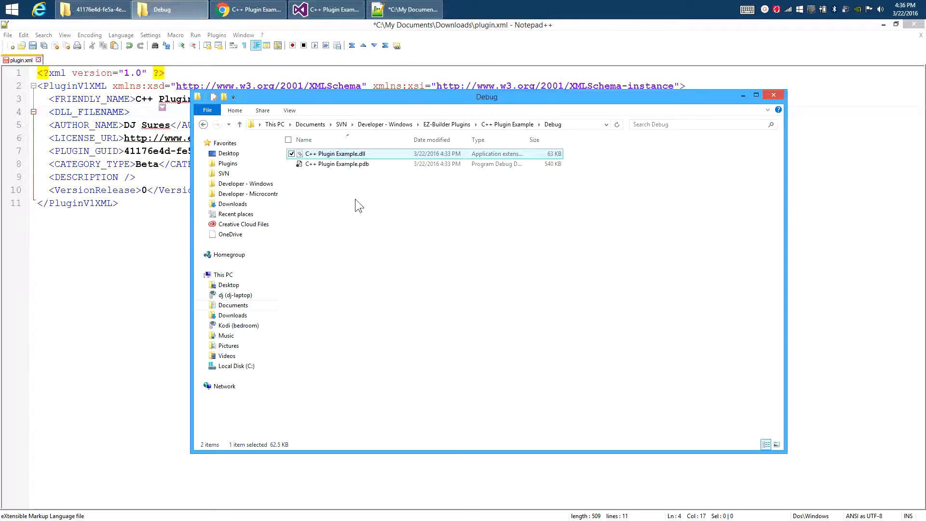
pyautogui.click(335, 154)
pyautogui.moveTo(365, 153); pyautogui.dragTo(304, 153)
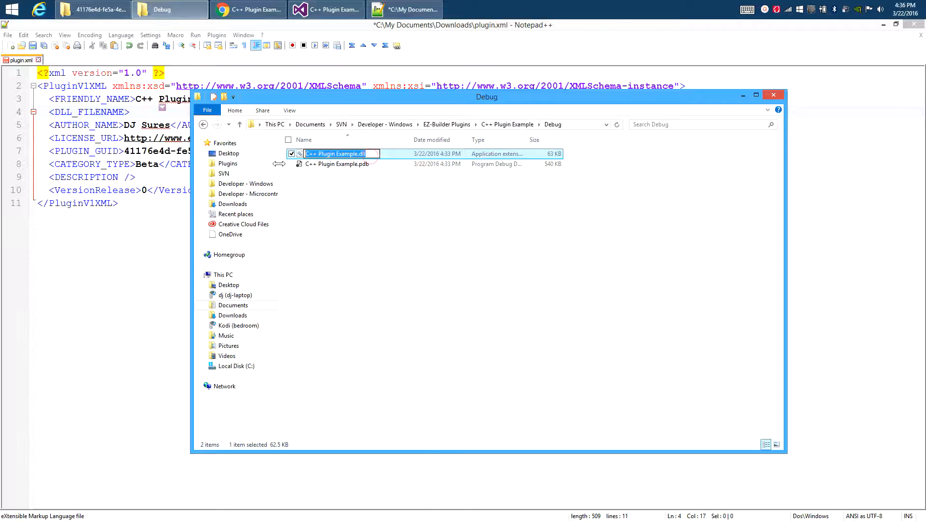
pyautogui.hotkey('ctrl', 'c')
pyautogui.click(406, 9)
# - Set DLL_FILENAME to C++ Plugin Example.dll with a closing tag, save plugin.xml and close Notepad++
pyautogui.click(132, 111)
pyautogui.hotkey('ctrl', 'v')
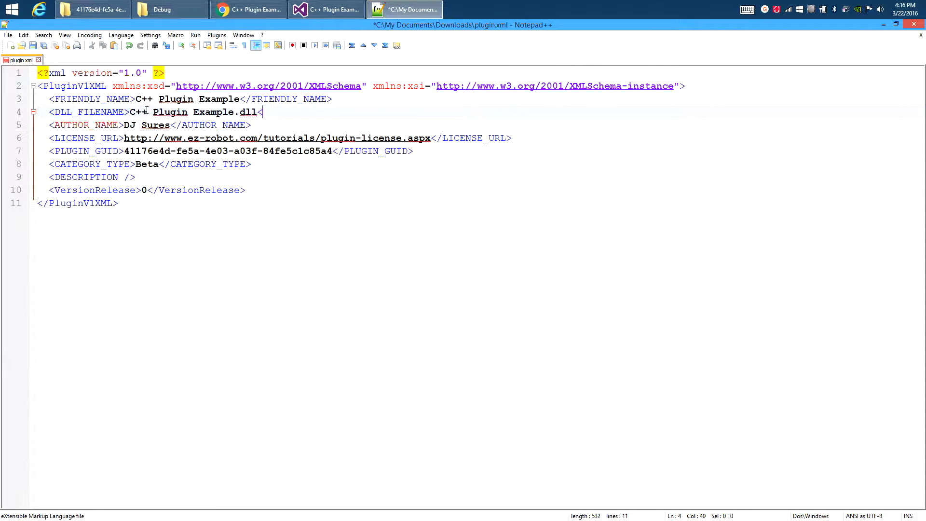
pyautogui.write('/DLL_FILEN')
pyautogui.write('AME>')
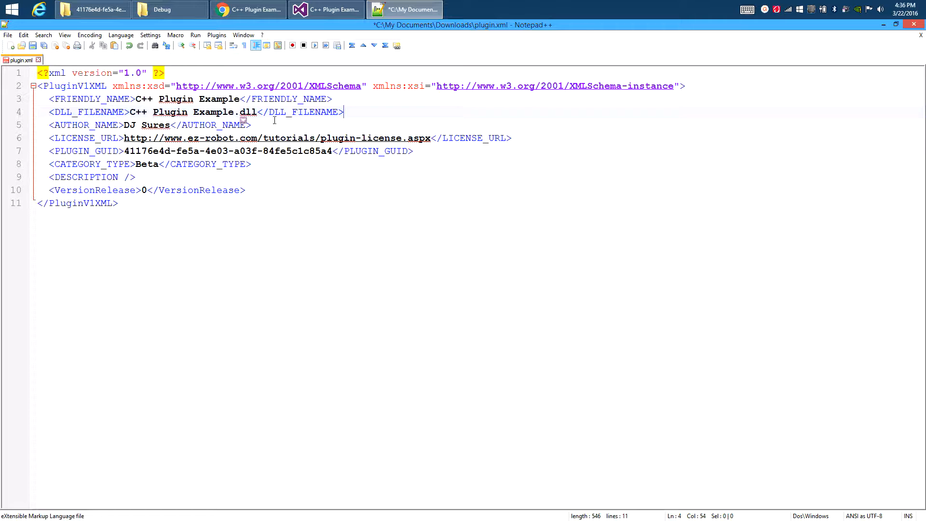
pyautogui.click(308, 201)
pyautogui.hotkey('ctrl', 'w')
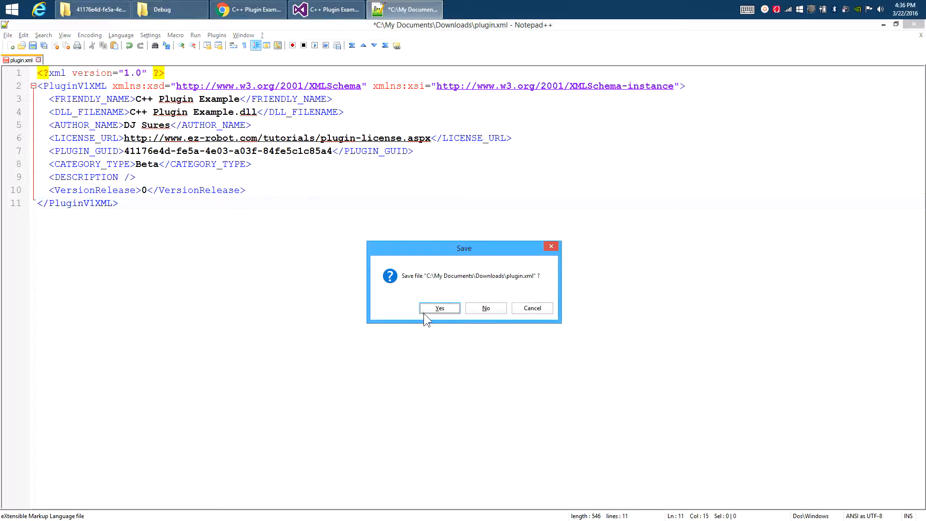
pyautogui.click(440, 308)
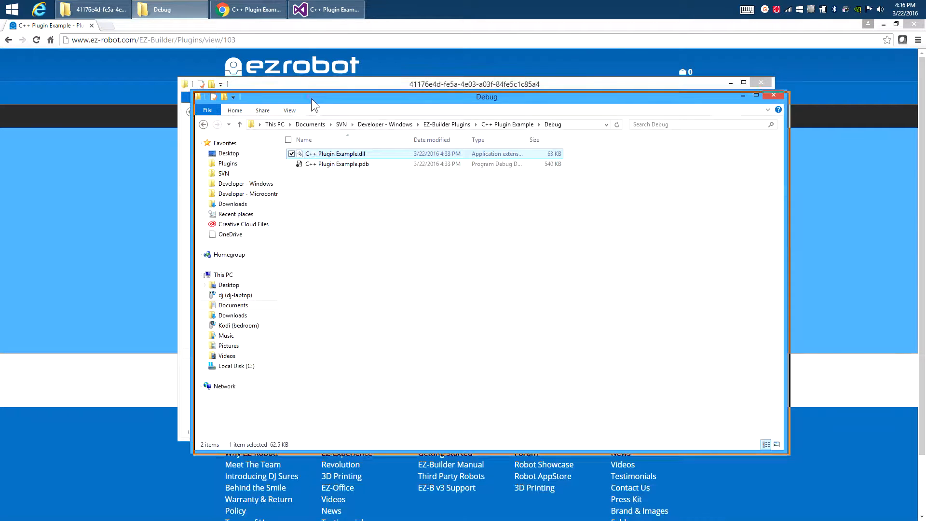
# - Rearrange the Debug and GUID folder windows and bring the plugin web page forward
pyautogui.moveTo(314, 105); pyautogui.dragTo(405, 150)
pyautogui.moveTo(343, 86); pyautogui.dragTo(294, 78)
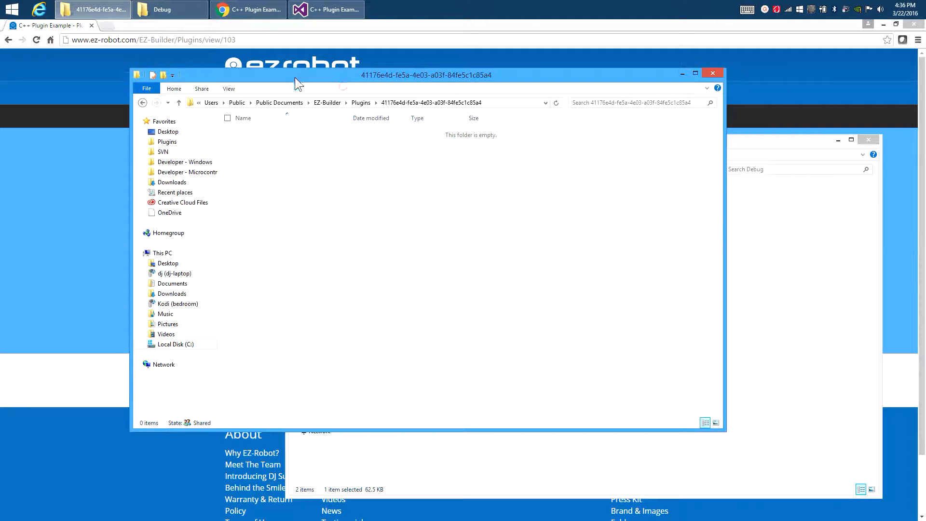
pyautogui.click(174, 504)
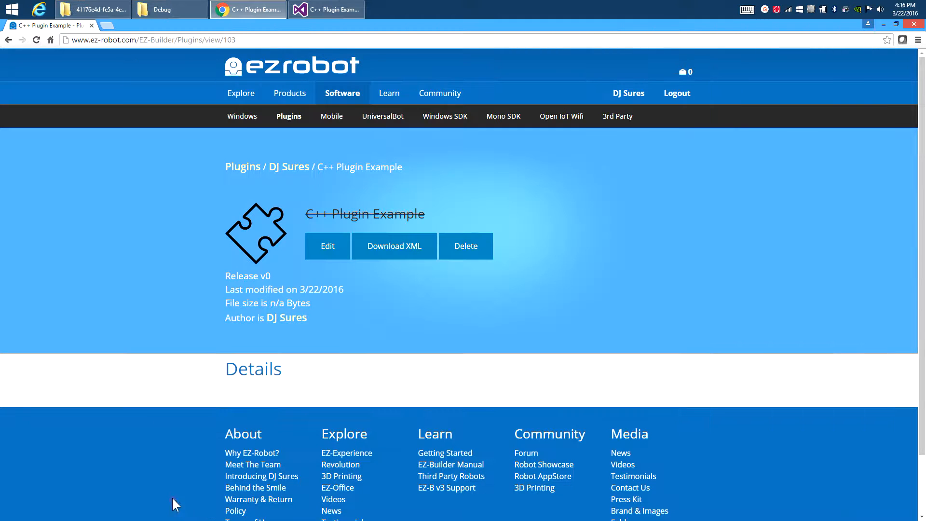
# - Copy plugin.xml from Downloads into the GUID plugin folder and close the Downloads window
pyautogui.click(162, 9)
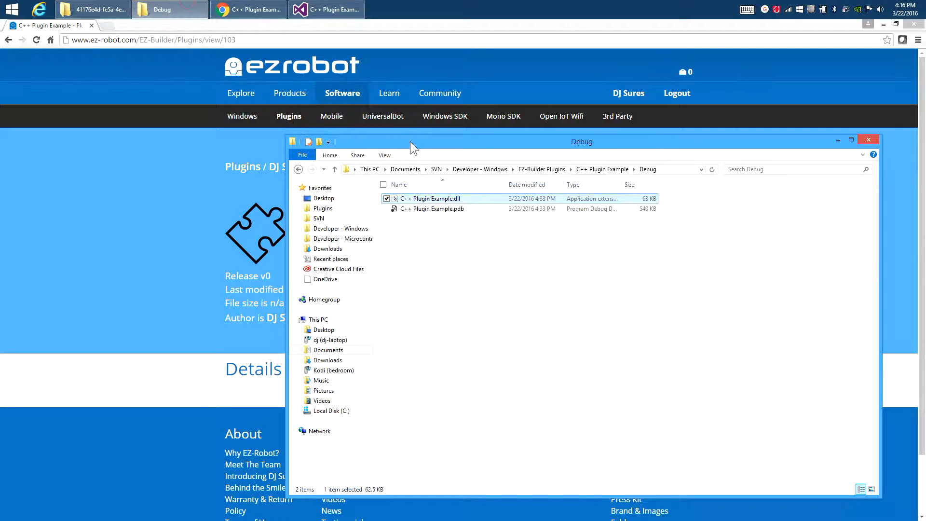
pyautogui.moveTo(410, 141); pyautogui.dragTo(245, 139)
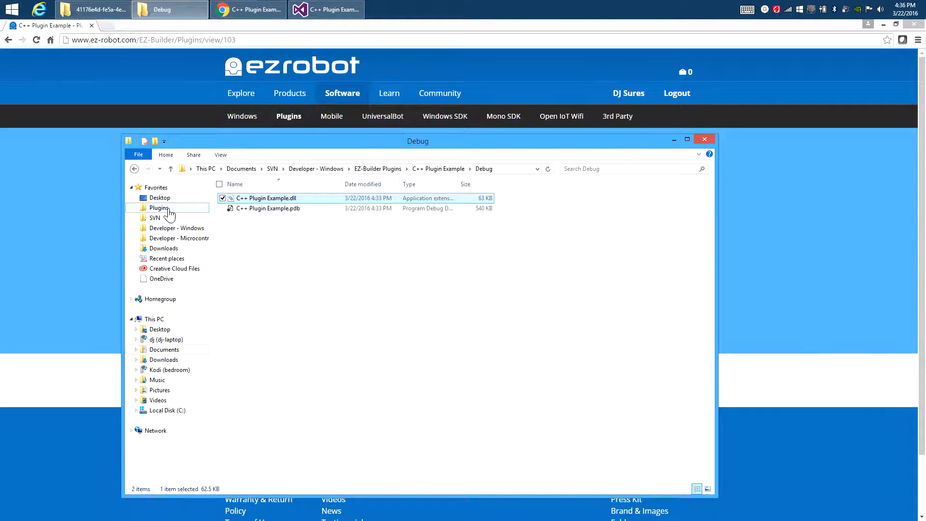
pyautogui.click(163, 248)
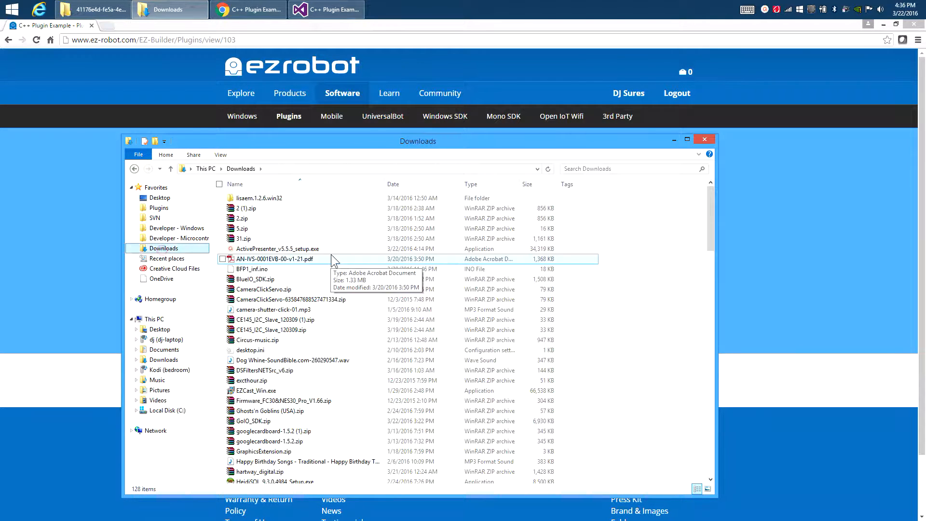
pyautogui.scroll(-10, 331, 255)
pyautogui.click(250, 226)
pyautogui.click(94, 9)
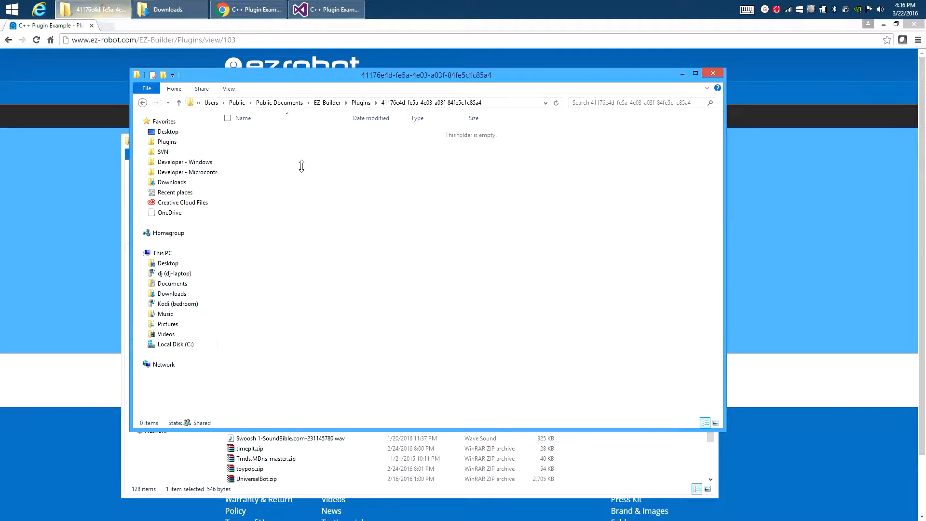
pyautogui.hotkey('ctrl', 'v')
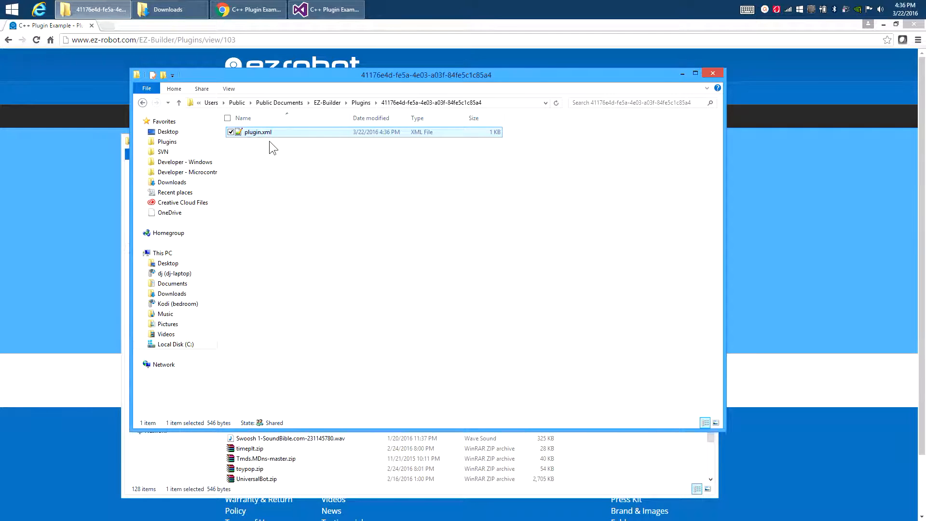
pyautogui.click(375, 474)
pyautogui.click(706, 139)
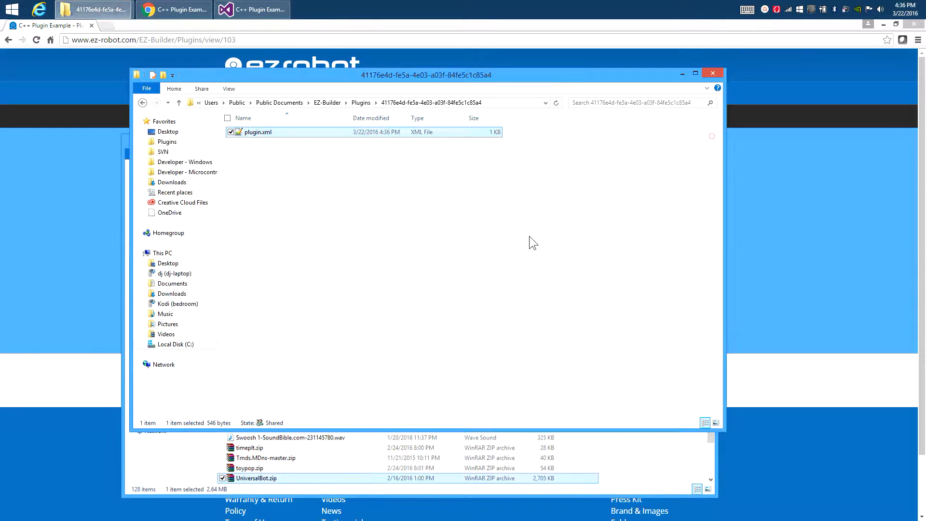
# - Copy the GUID plugin folder's full path from the address bar and switch to Visual Studio
pyautogui.moveTo(358, 73); pyautogui.dragTo(387, 89)
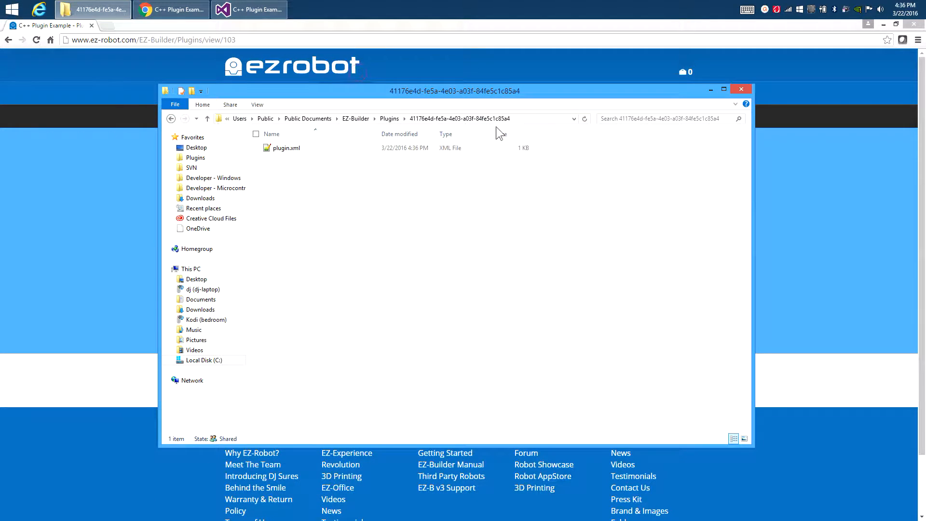
pyautogui.click(522, 119)
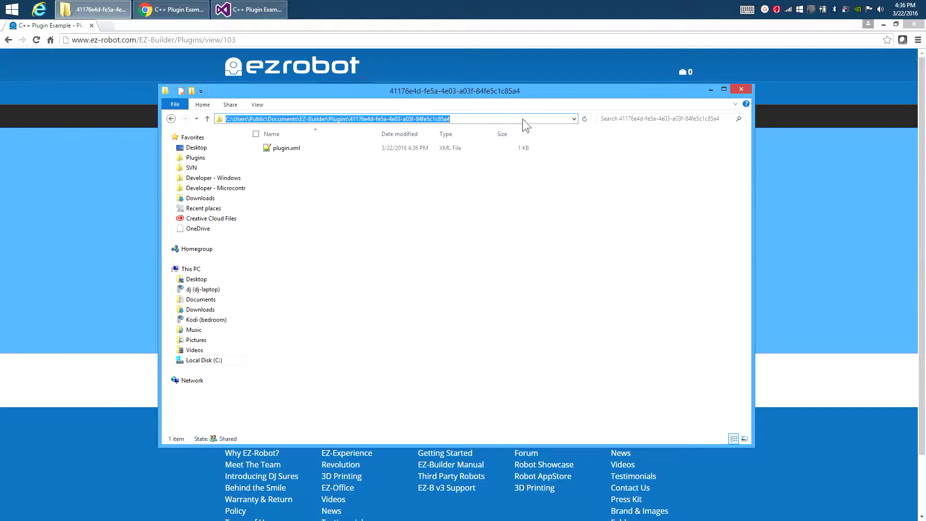
pyautogui.rightClick(431, 122)
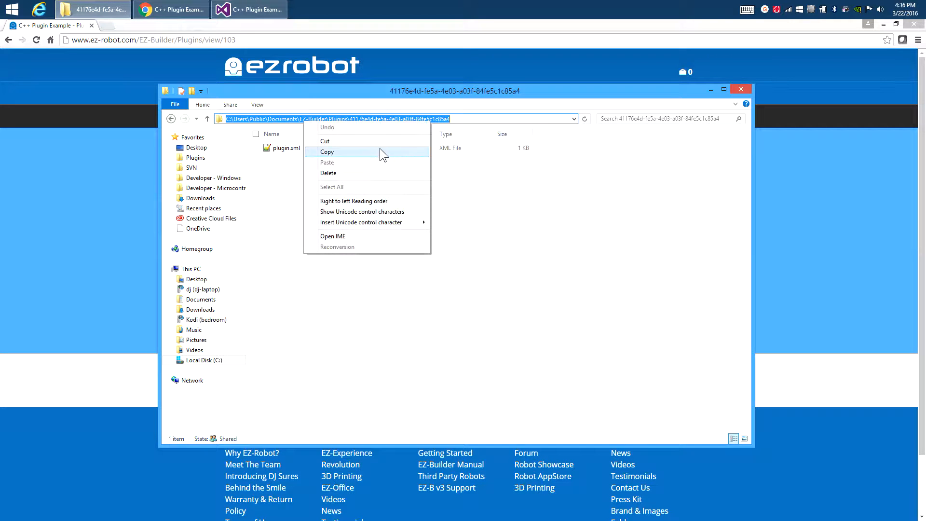
pyautogui.click(327, 152)
pyautogui.click(357, 216)
# - Set the project's Linker Output File to the GUID plugin folder path and accept the properties
pyautogui.click(250, 10)
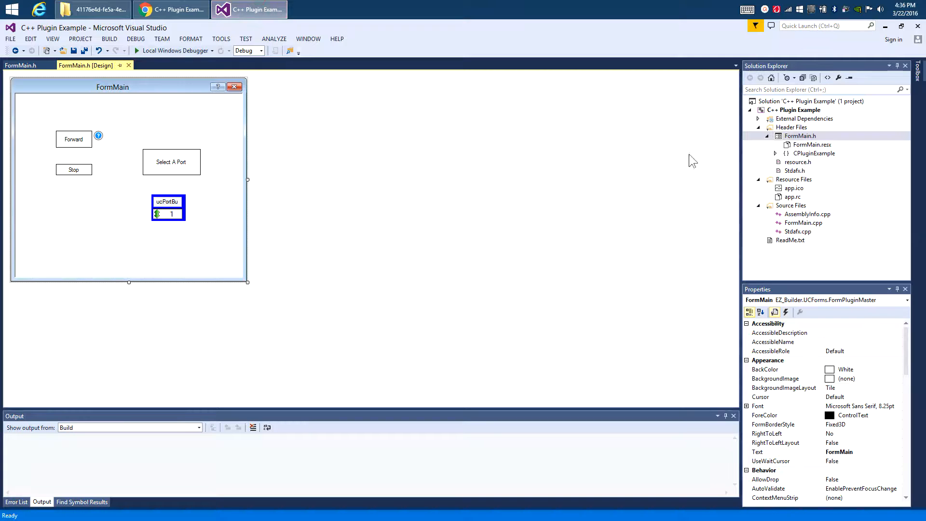
pyautogui.rightClick(796, 111)
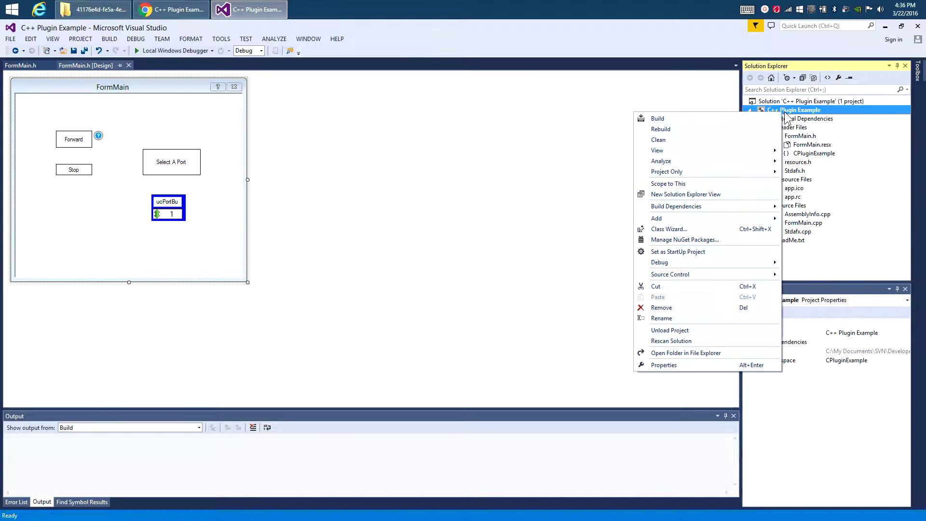
pyautogui.click(688, 367)
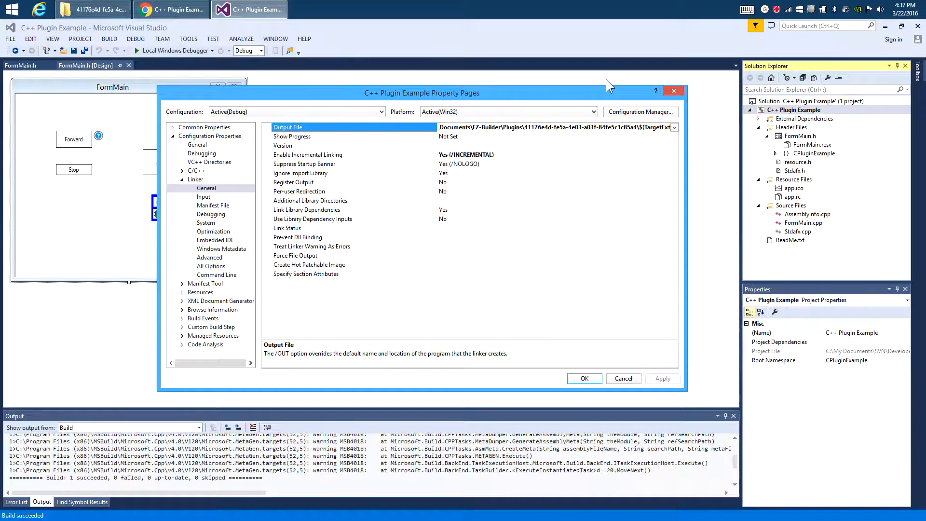
pyautogui.press('Right')
pyautogui.press('Right')
pyautogui.press('Right')
pyautogui.press('Left')
pyautogui.press('Left')
pyautogui.press('Left')
pyautogui.press('Left')
pyautogui.press('Left')
pyautogui.press('Left')
pyautogui.press('Left')
pyautogui.press('Left')
pyautogui.press('Left')
pyautogui.press('Left')
pyautogui.press('Left')
pyautogui.press('Left')
pyautogui.press('End')
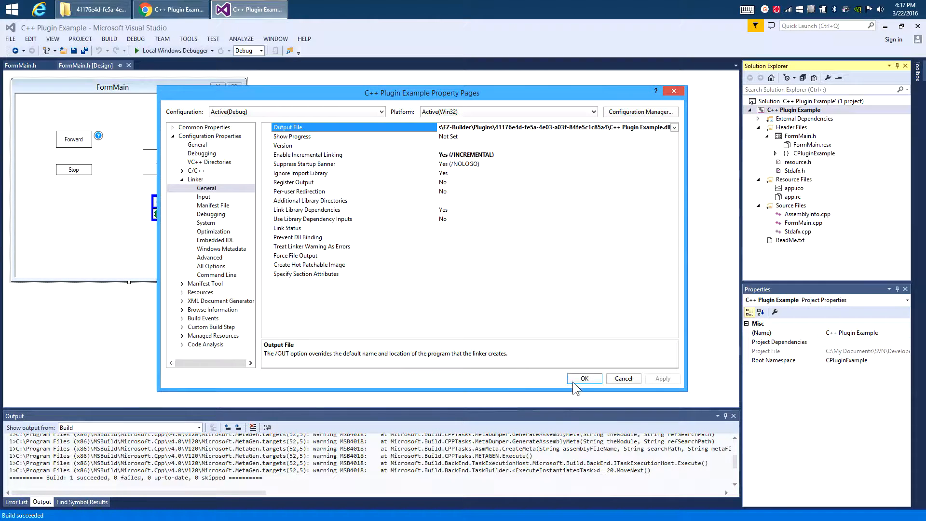
pyautogui.click(585, 378)
# - Build the solution and verify C++ Plugin Example.dll appears in the GUID plugin folder
pyautogui.hotkey('ctrl', 'shift', 'b')
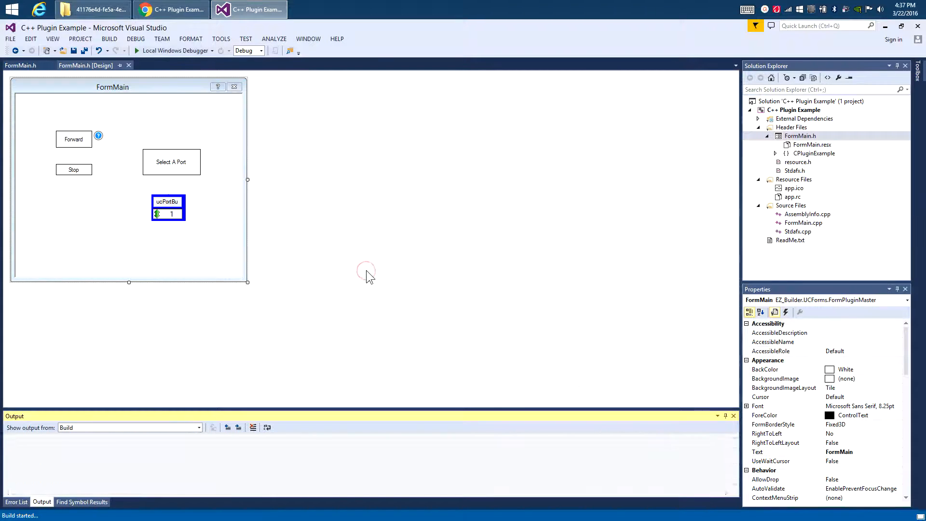
pyautogui.click(95, 9)
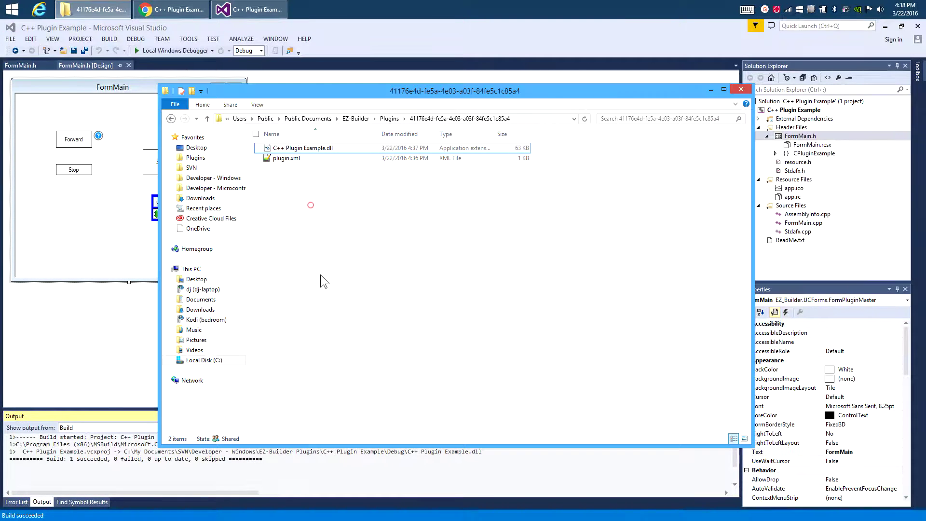
pyautogui.click(82, 315)
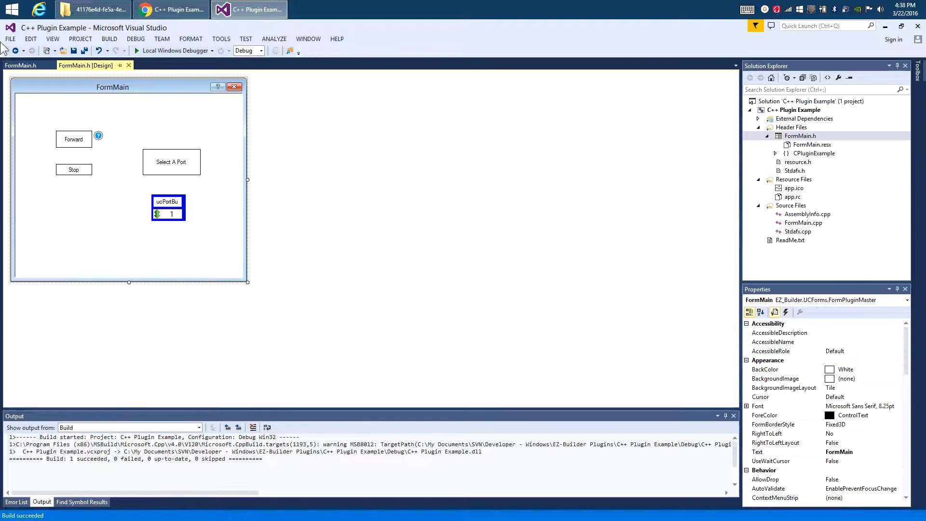
pyautogui.press('super')
# - Launch EZ-Builder and show the Plugins category of Project > Add Control
pyautogui.click(341, 282)
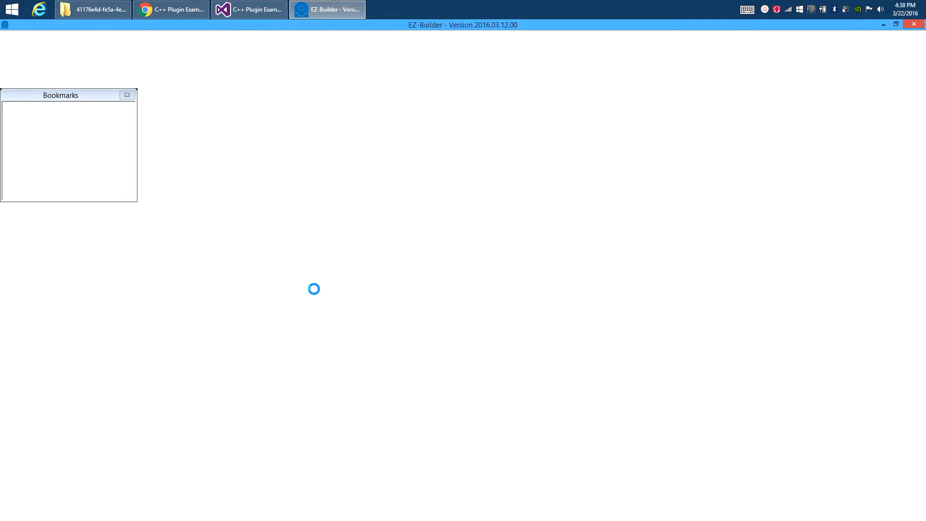
pyautogui.press('Escape')
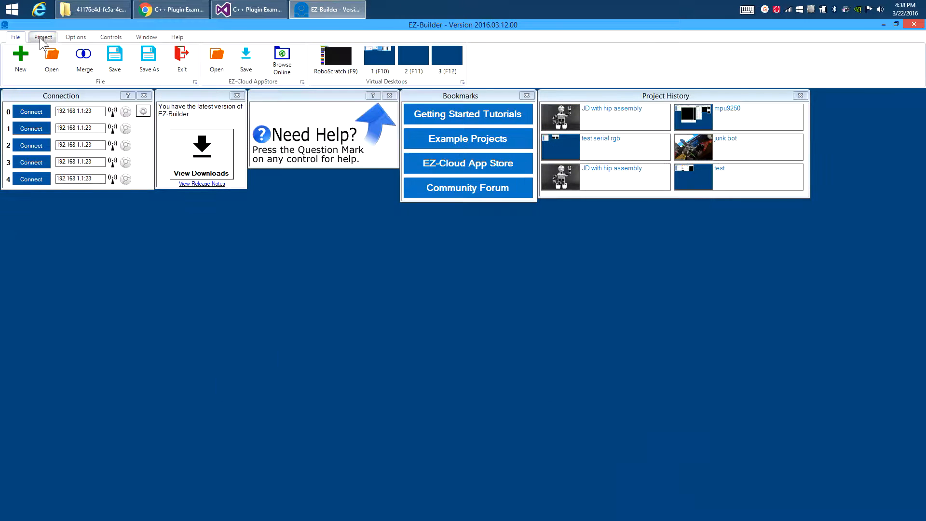
pyautogui.click(43, 37)
pyautogui.click(24, 60)
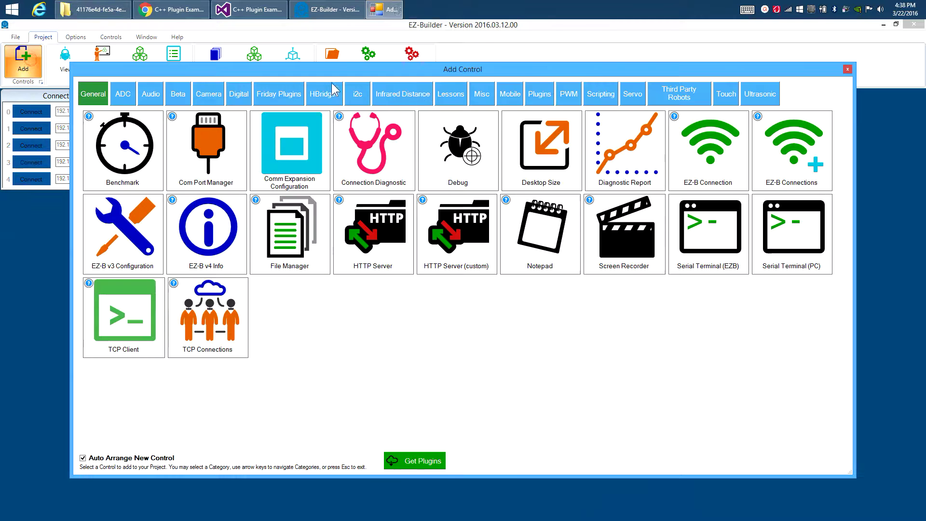
pyautogui.click(539, 94)
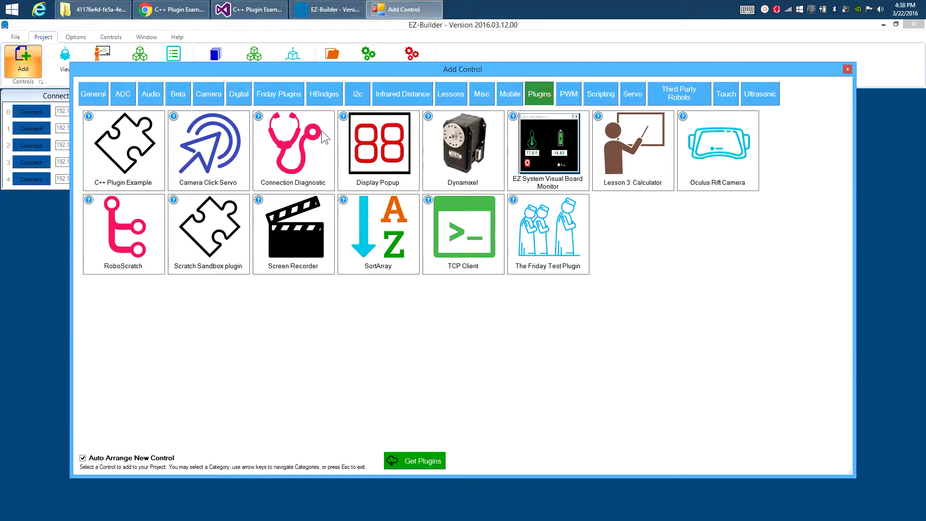
# - Add the C++ Plugin Example control, position its window and exercise the Forward button
pyautogui.click(123, 148)
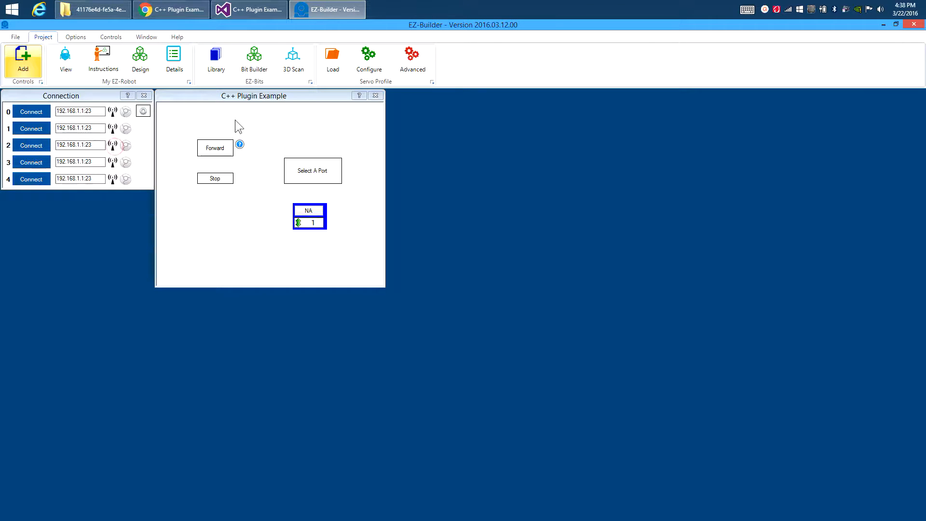
pyautogui.moveTo(346, 132); pyautogui.dragTo(240, 117)
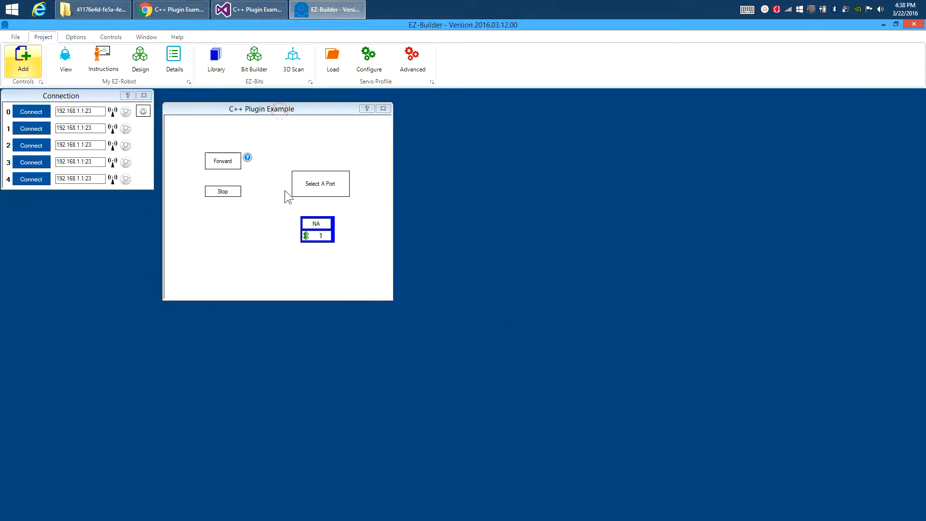
pyautogui.click(223, 160)
pyautogui.click(222, 191)
pyautogui.click(223, 160)
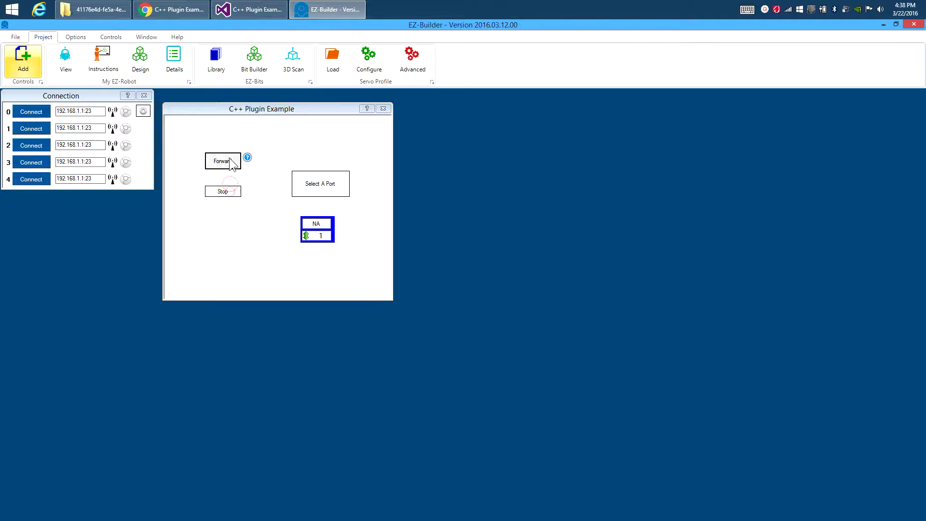
# - Use Select A Port to set the plugin button's port to D4, then change it to D0
pyautogui.click(325, 191)
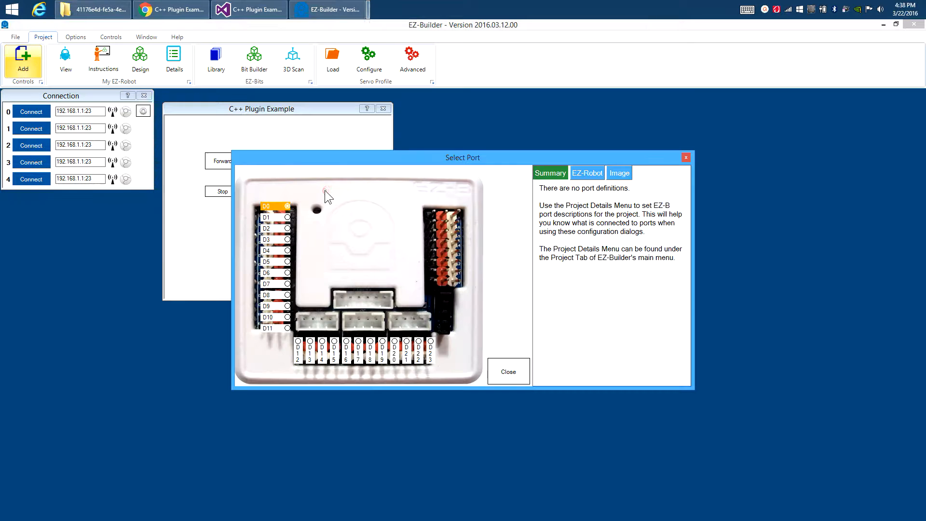
pyautogui.click(286, 257)
pyautogui.click(508, 371)
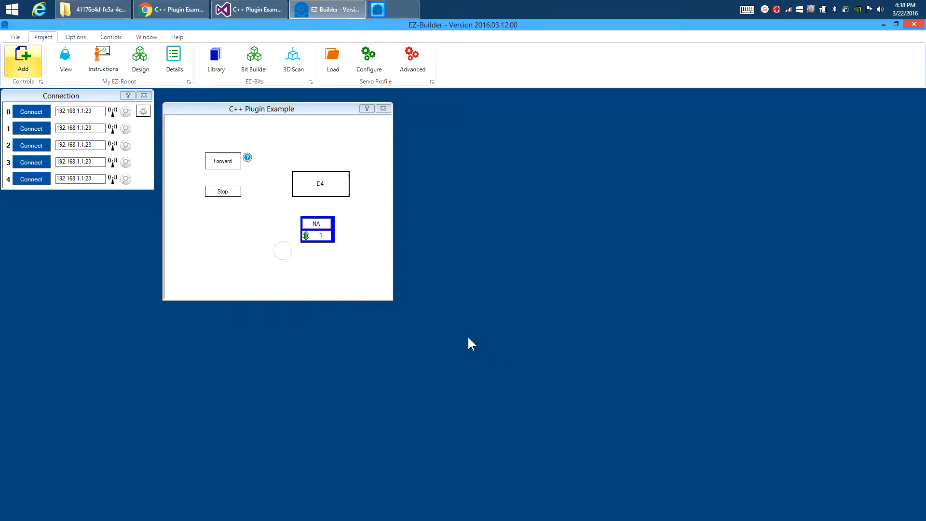
pyautogui.click(307, 191)
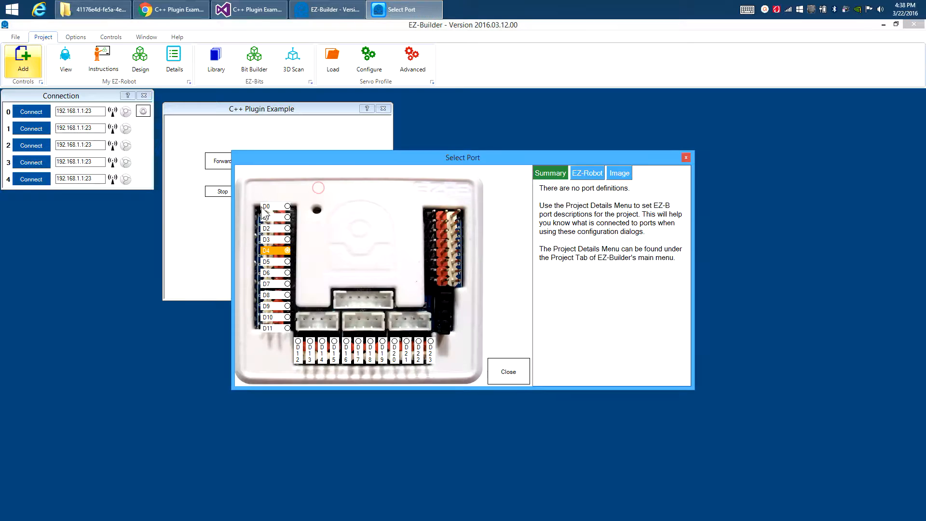
pyautogui.click(276, 212)
pyautogui.click(501, 371)
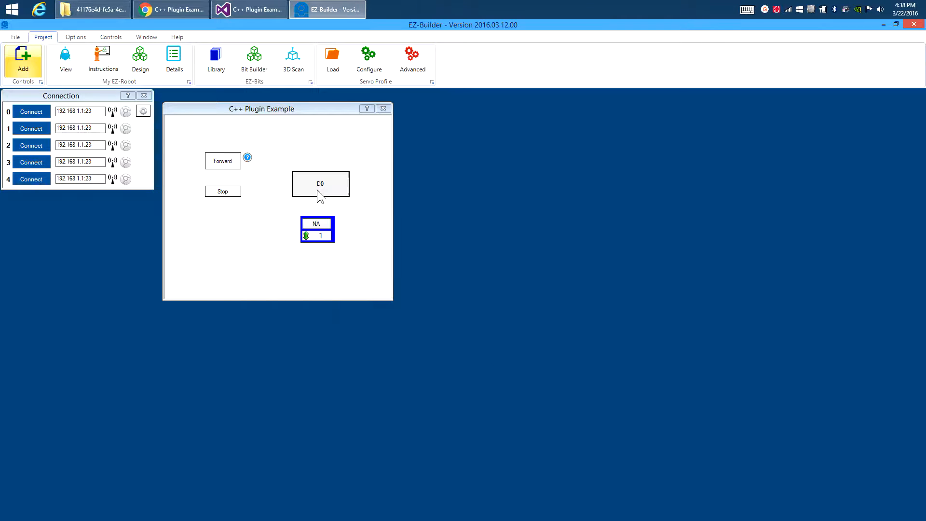
# - Set the servo control to port D6 and raise its position to 22
pyautogui.click(319, 225)
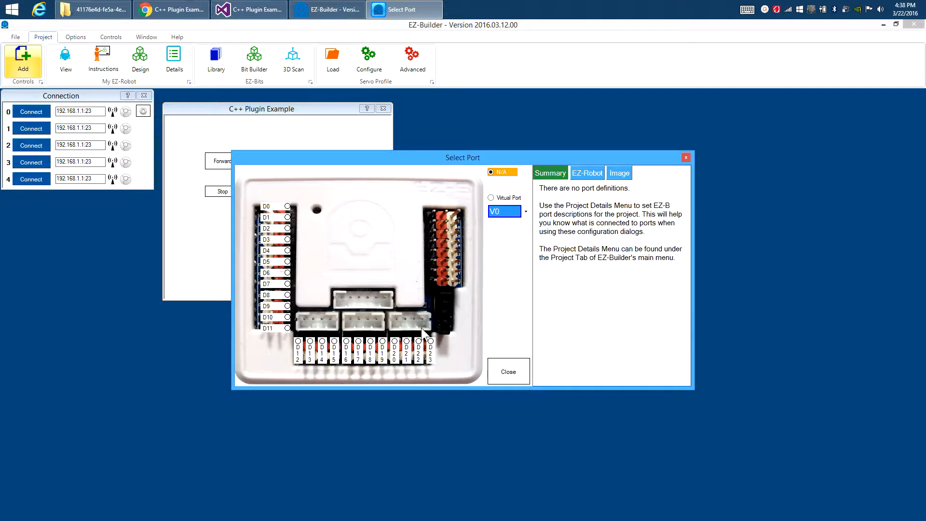
pyautogui.click(287, 274)
pyautogui.click(508, 371)
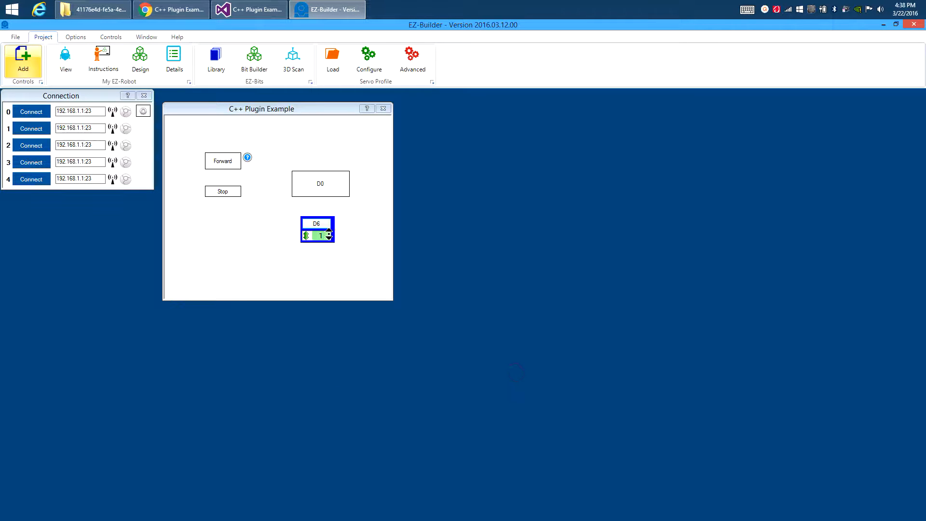
pyautogui.moveTo(330, 235); pyautogui.dragTo(318, 167)
pyautogui.moveTo(273, 108); pyautogui.dragTo(257, 101)
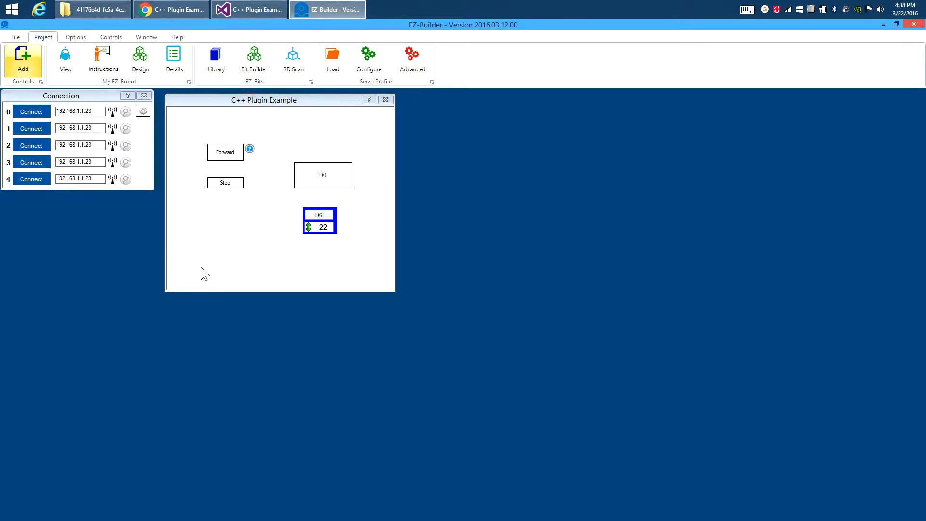
# - Save the EZ-Builder project as My Test Project
pyautogui.click(15, 37)
pyautogui.click(115, 61)
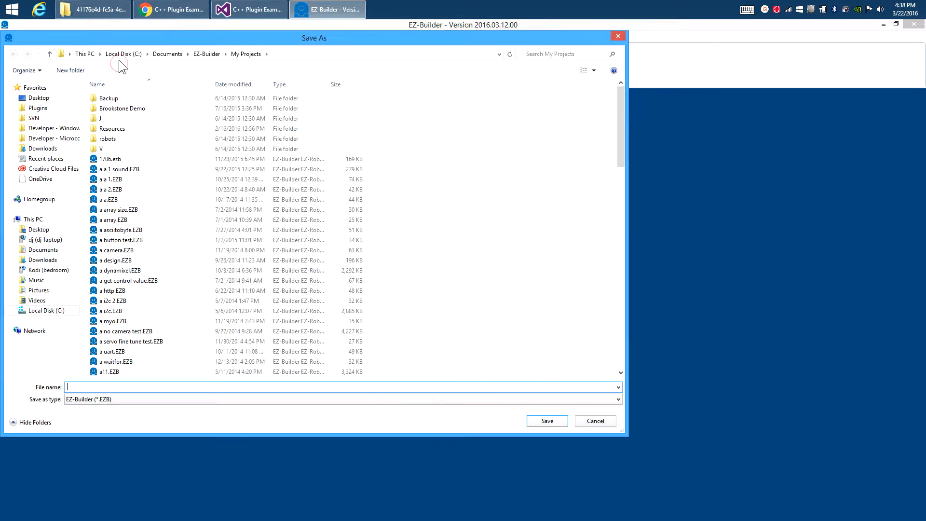
pyautogui.write('My Test Project')
pyautogui.press('Return')
# - Start a new project, then reopen My Test Project from Project History with the plugin restored
pyautogui.click(20, 61)
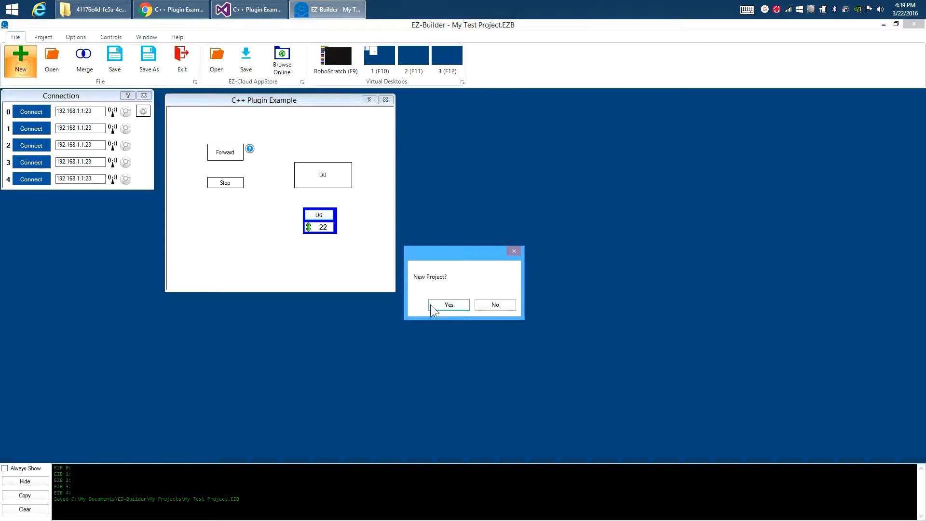
pyautogui.click(448, 304)
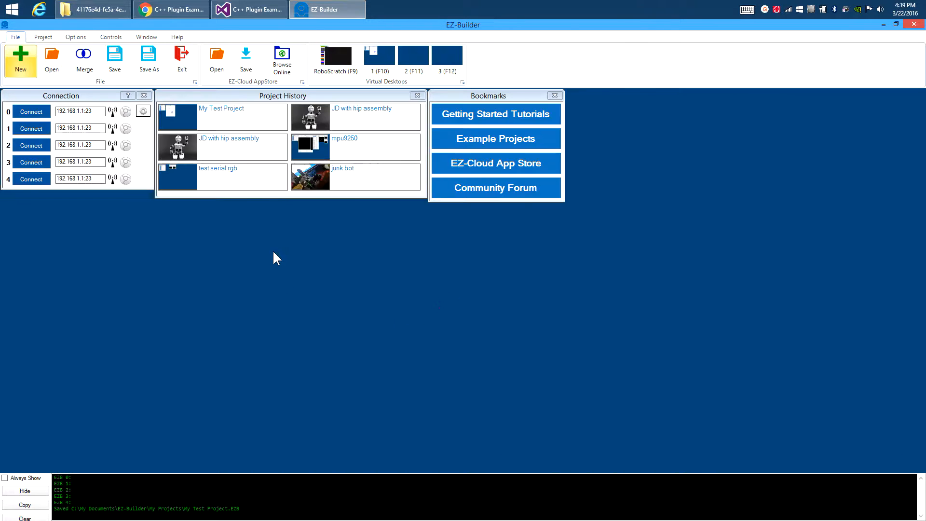
pyautogui.click(192, 115)
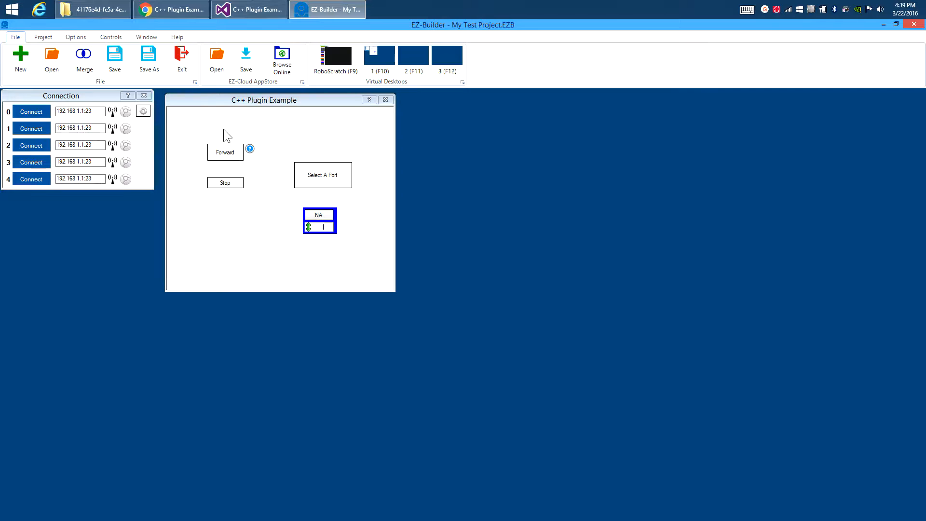
pyautogui.moveTo(233, 112); pyautogui.dragTo(240, 126)
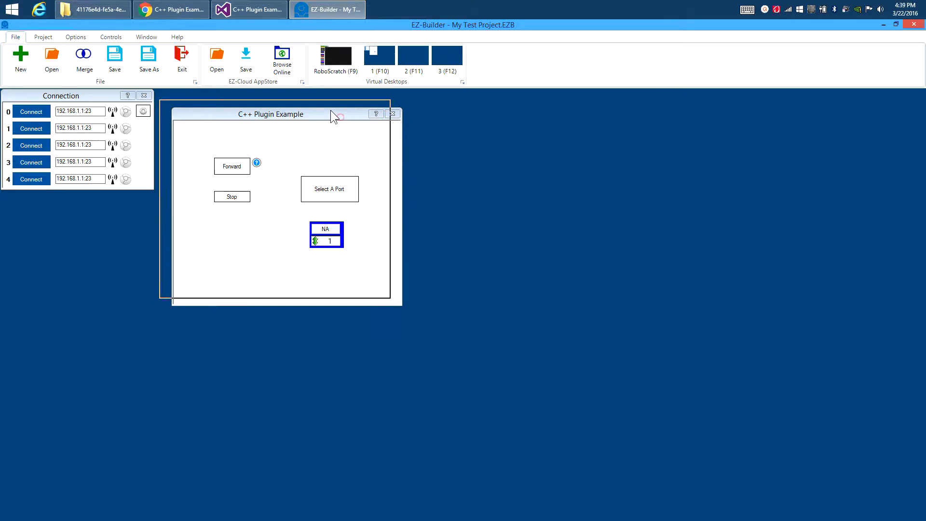
pyautogui.moveTo(343, 119); pyautogui.dragTo(328, 104)
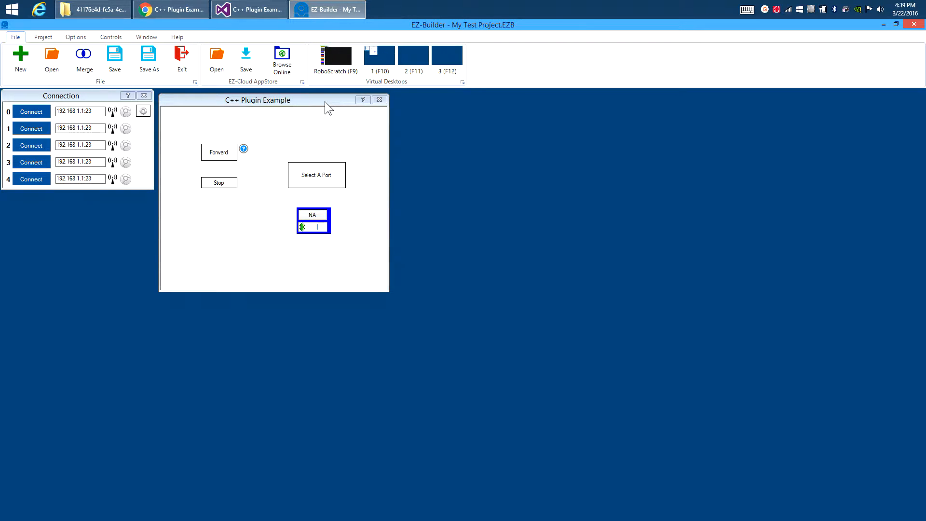
# - Close the plugin window, review FormMain.h's InitializeComponent code in Visual Studio, and return to design view
pyautogui.click(381, 104)
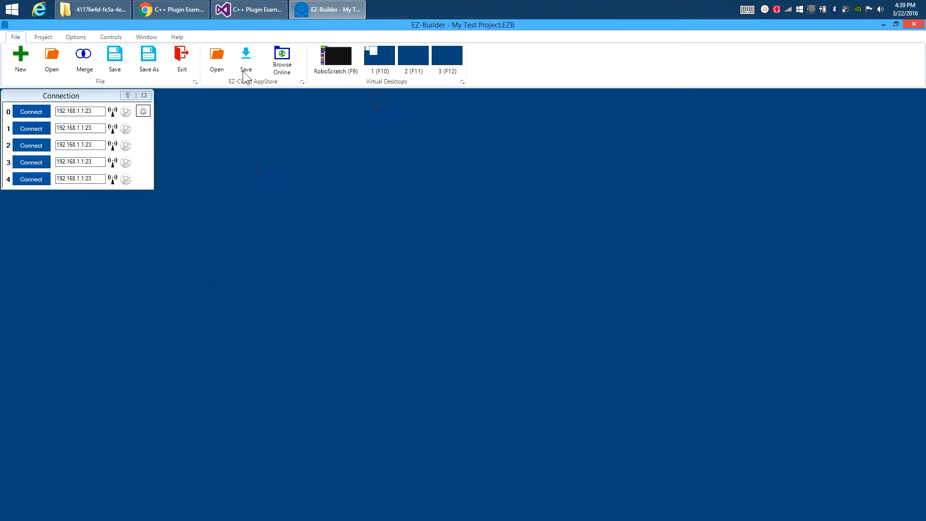
pyautogui.click(246, 10)
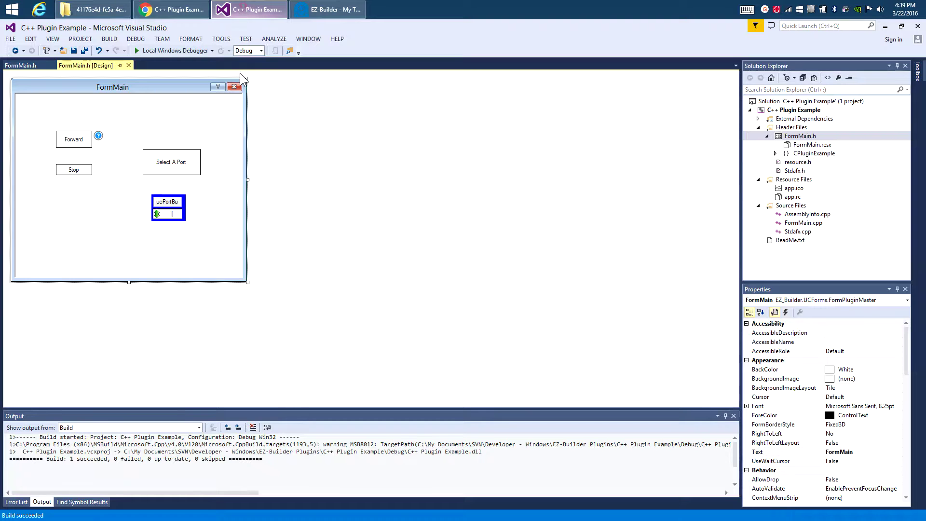
pyautogui.click(20, 65)
pyautogui.click(296, 217)
pyautogui.scroll(-3, 296, 217)
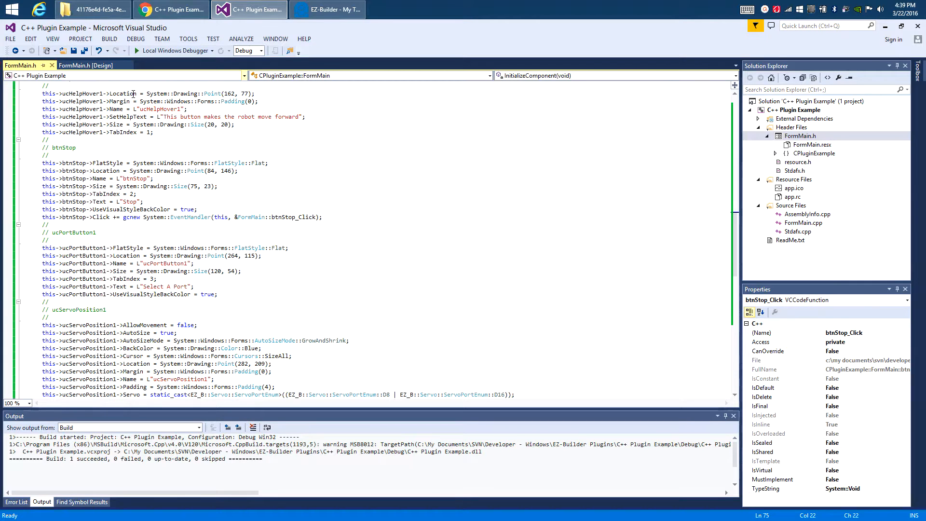
pyautogui.click(85, 65)
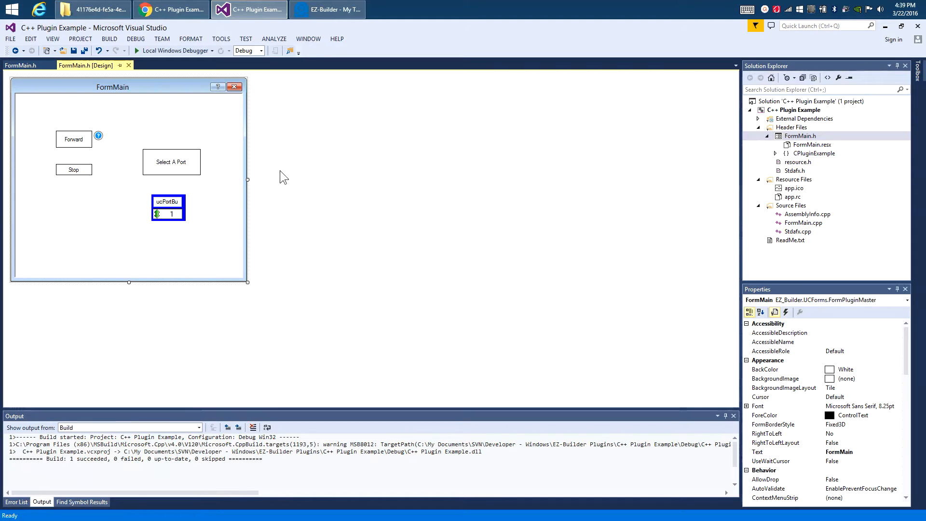
# - Adjust the Visual Studio window layout around the FormMain designer
pyautogui.click(766, 11)
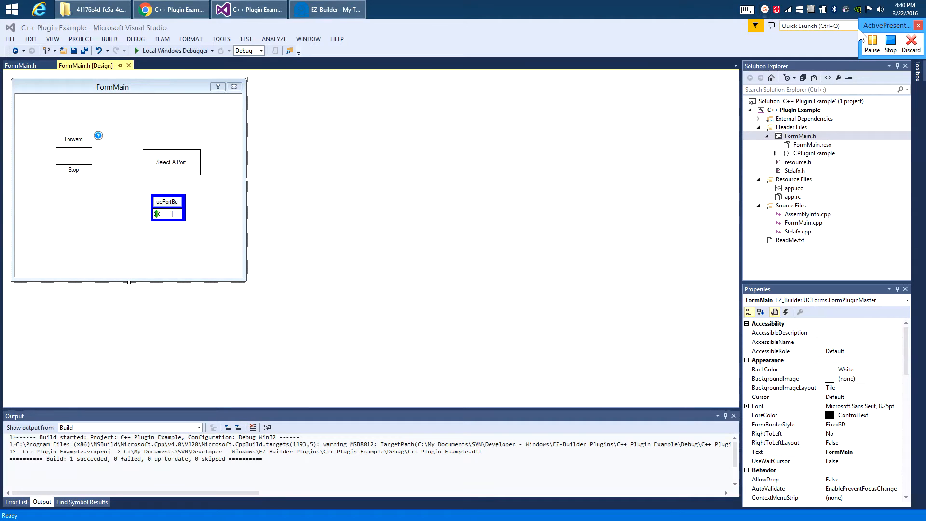
pyautogui.moveTo(896, 32); pyautogui.dragTo(542, 131)
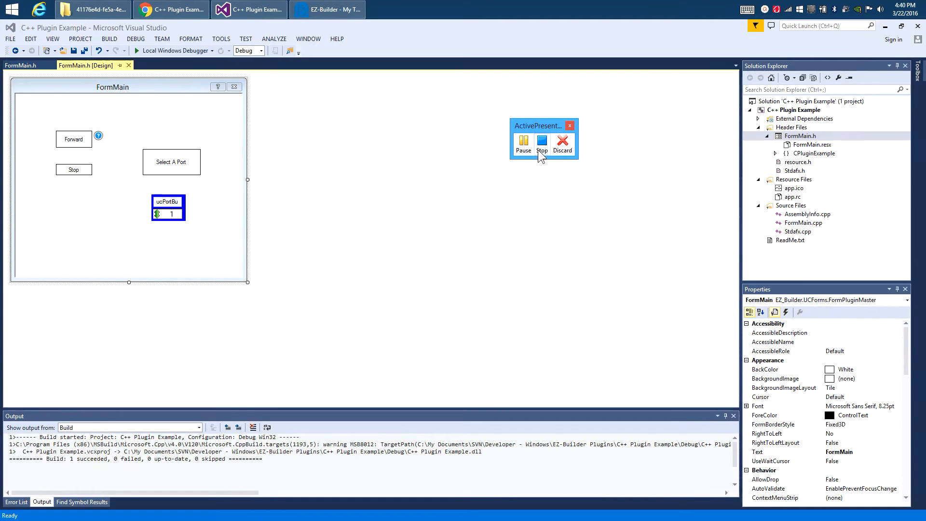